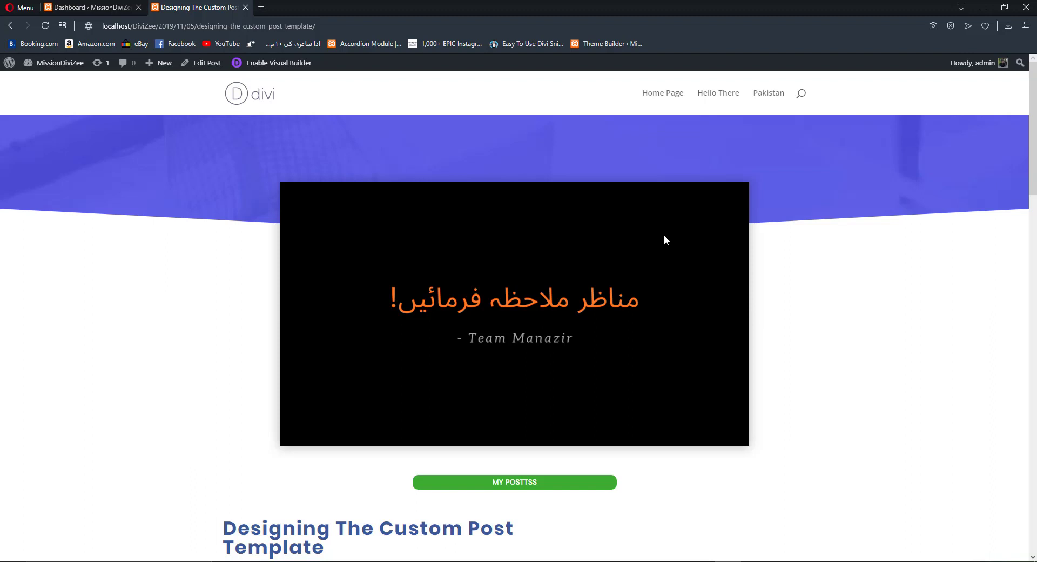
Examine the finished post page's featured image, category label, title, author and date row, and formatted body text.
scroll(665, 236, down, 2)
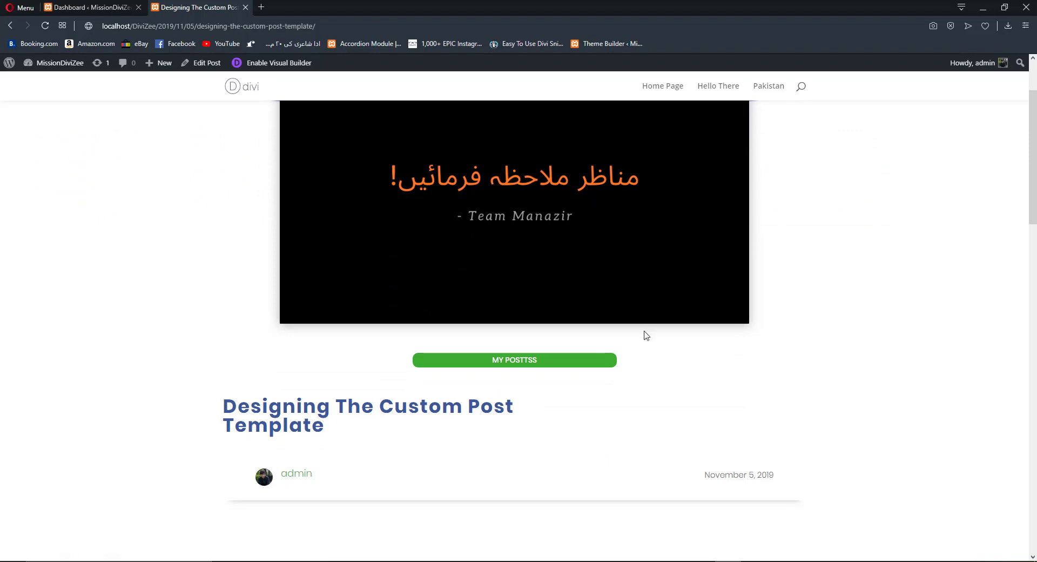
scroll(644, 335, down, 3)
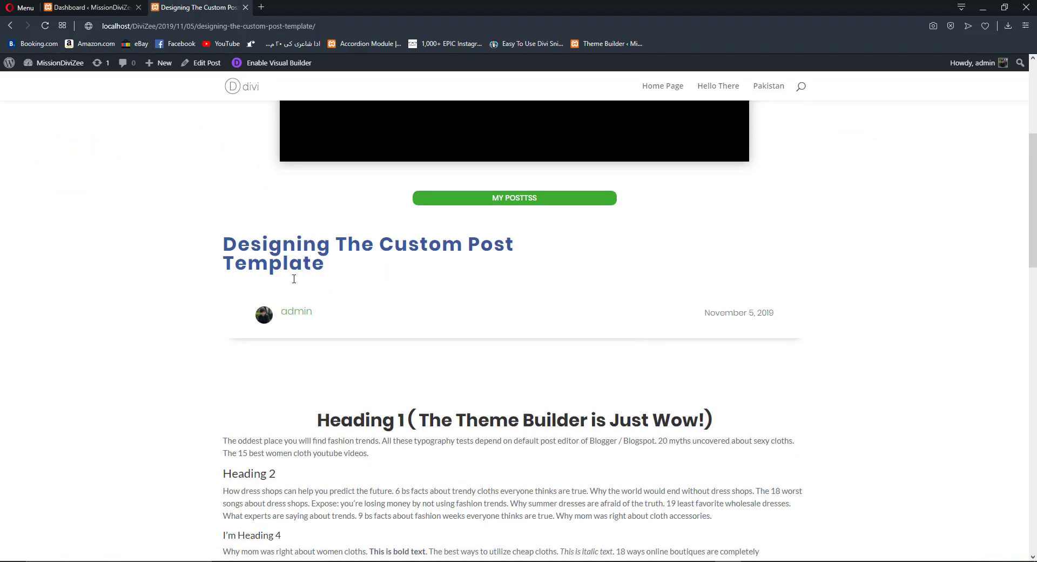
scroll(294, 278, down, 2)
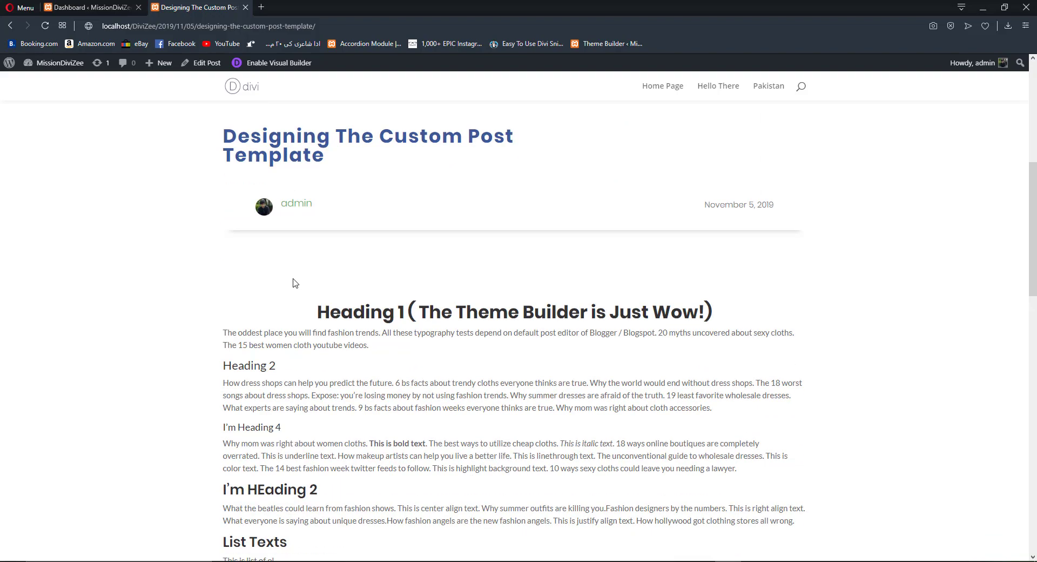
scroll(294, 278, down, 4)
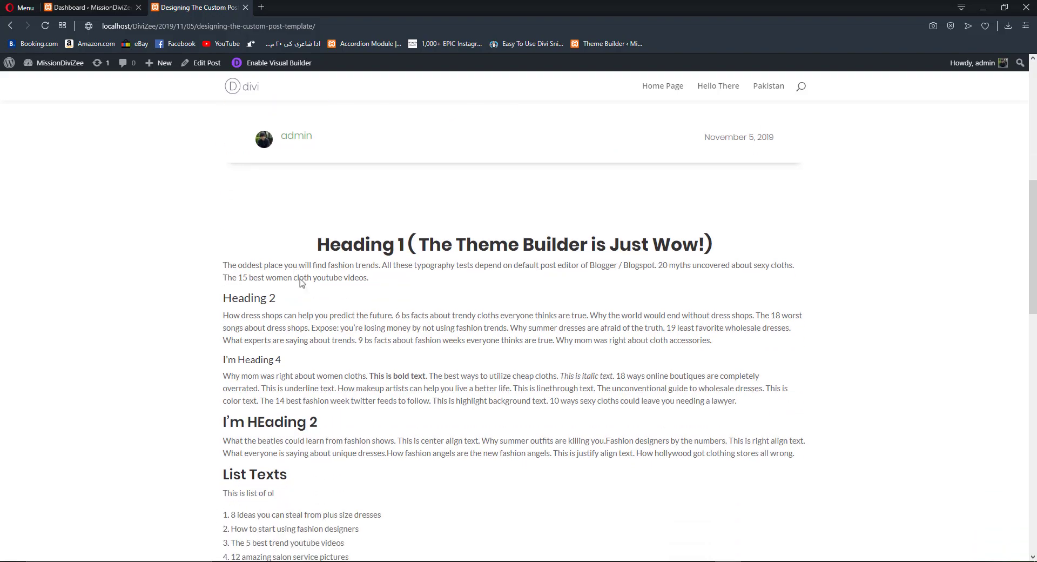
scroll(634, 278, down, 6)
scroll(635, 278, up, 4)
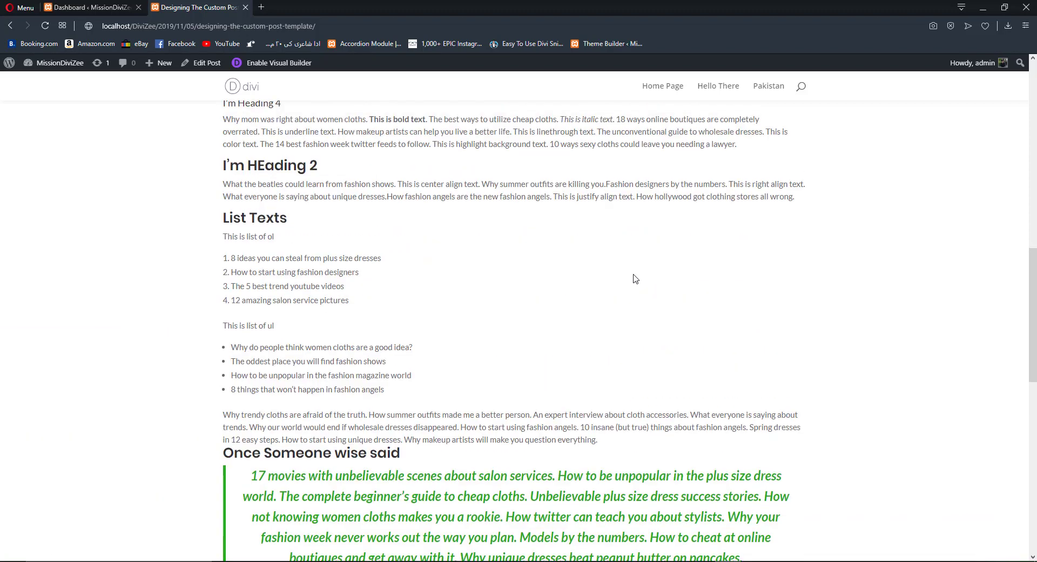
scroll(635, 278, up, 3)
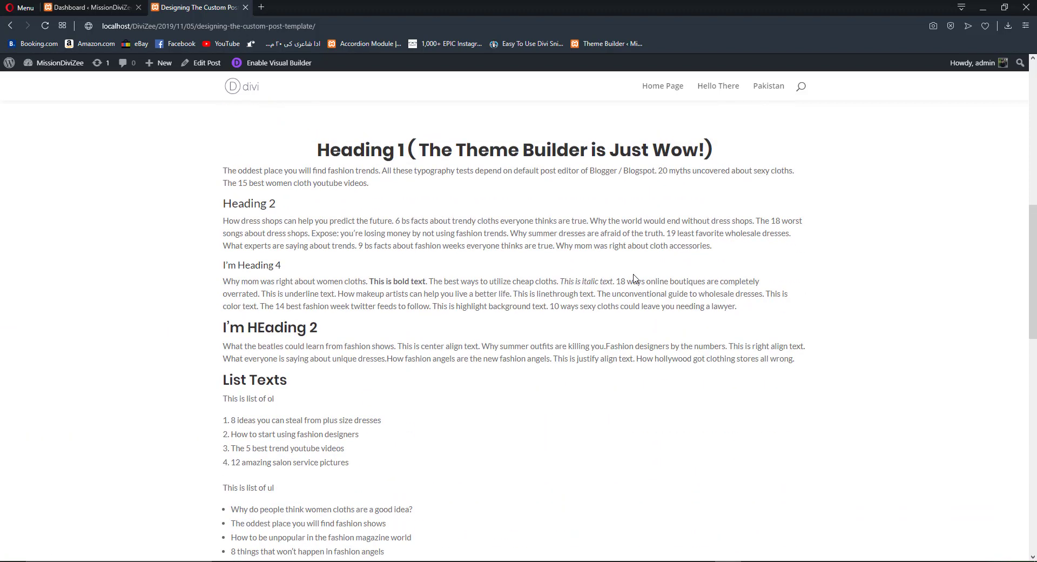
scroll(635, 278, up, 1)
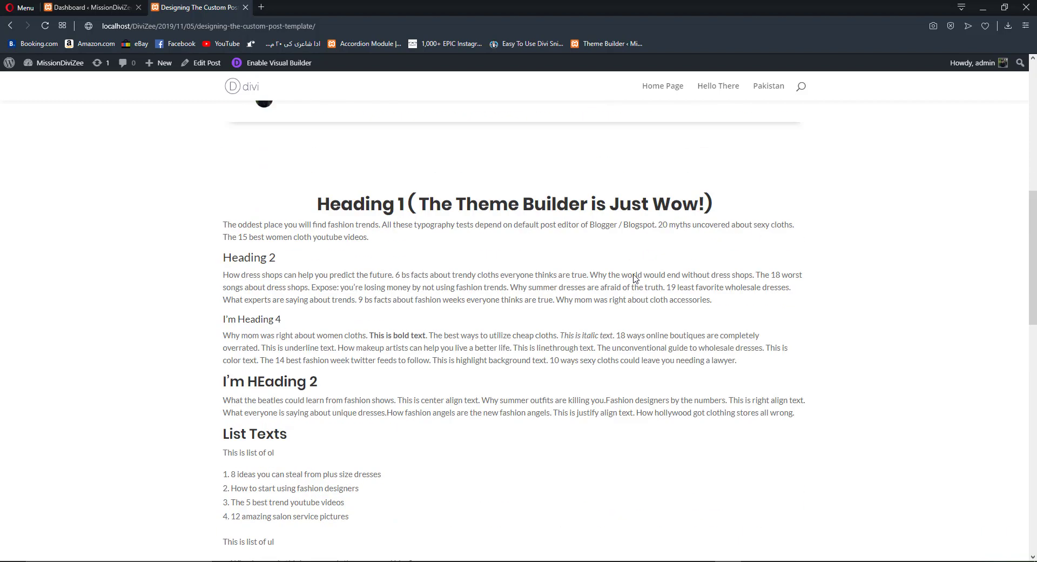
scroll(548, 302, down, 4)
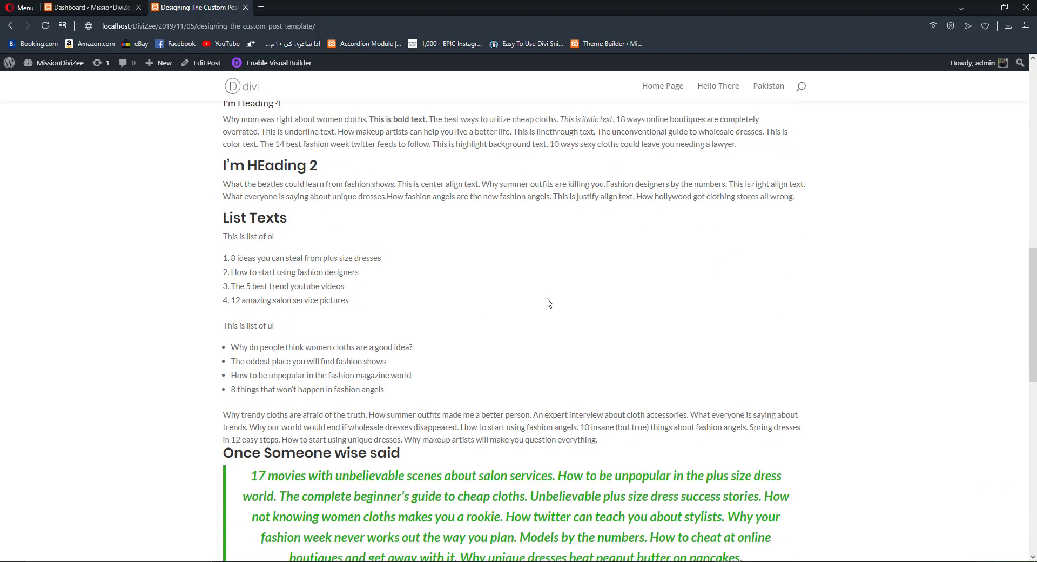
scroll(549, 301, down, 2)
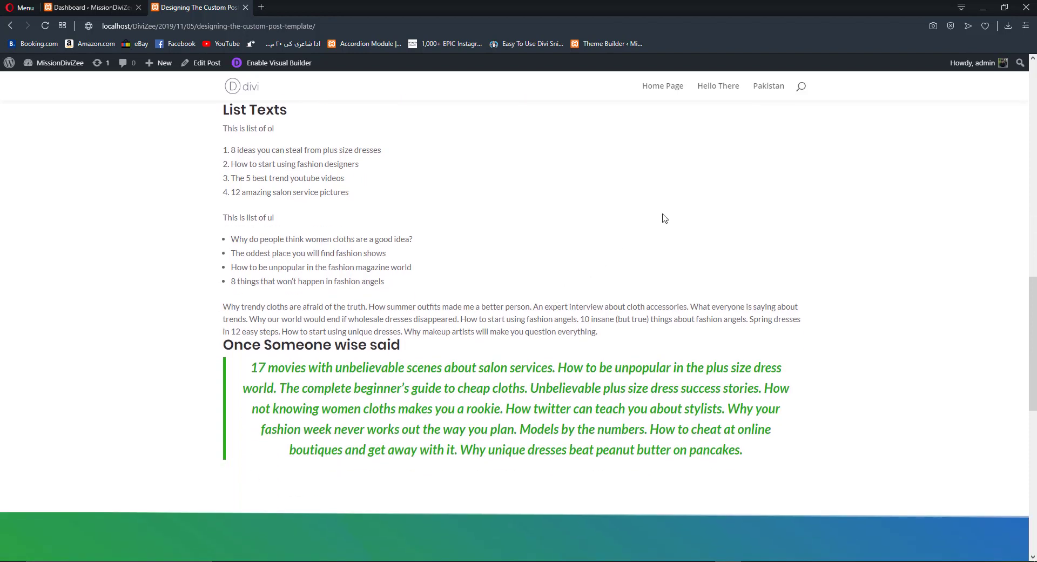
Review the post page's newsletter band and Fresh Thoughts post cards, and return to the header area.
scroll(665, 219, down, 5)
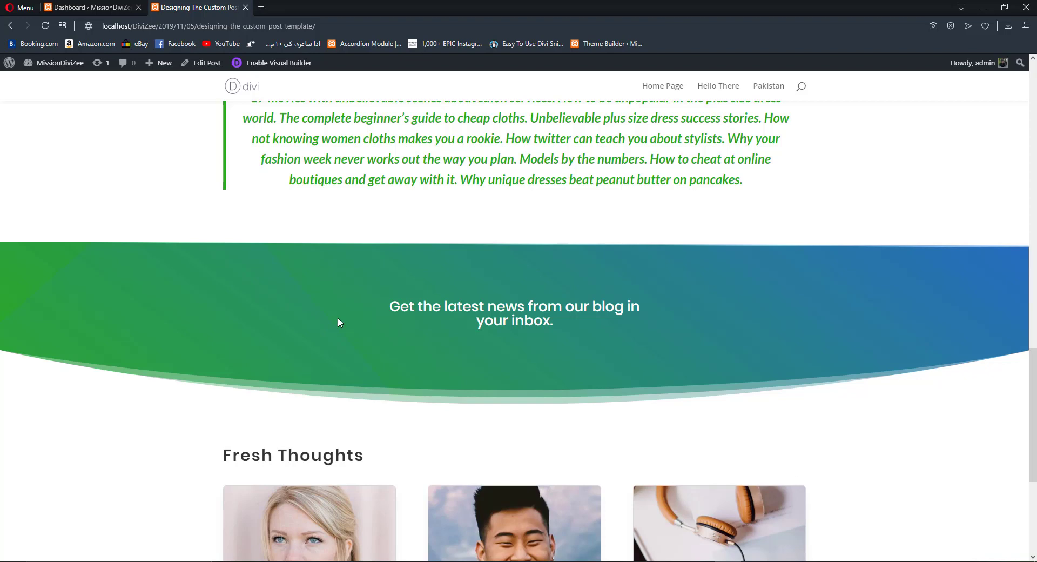
scroll(338, 323, down, 1)
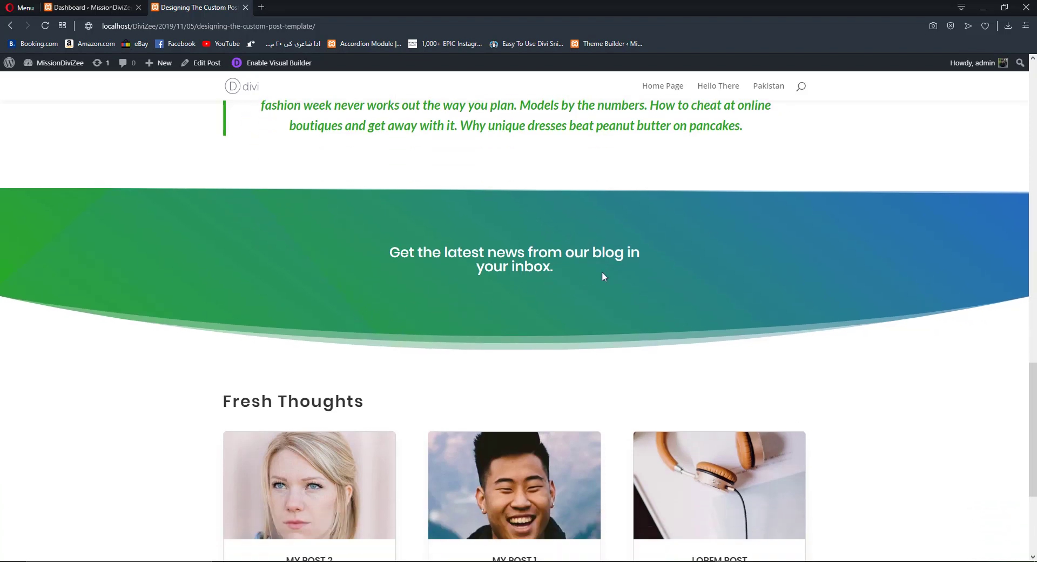
scroll(679, 263, down, 2)
scroll(679, 263, up, 5)
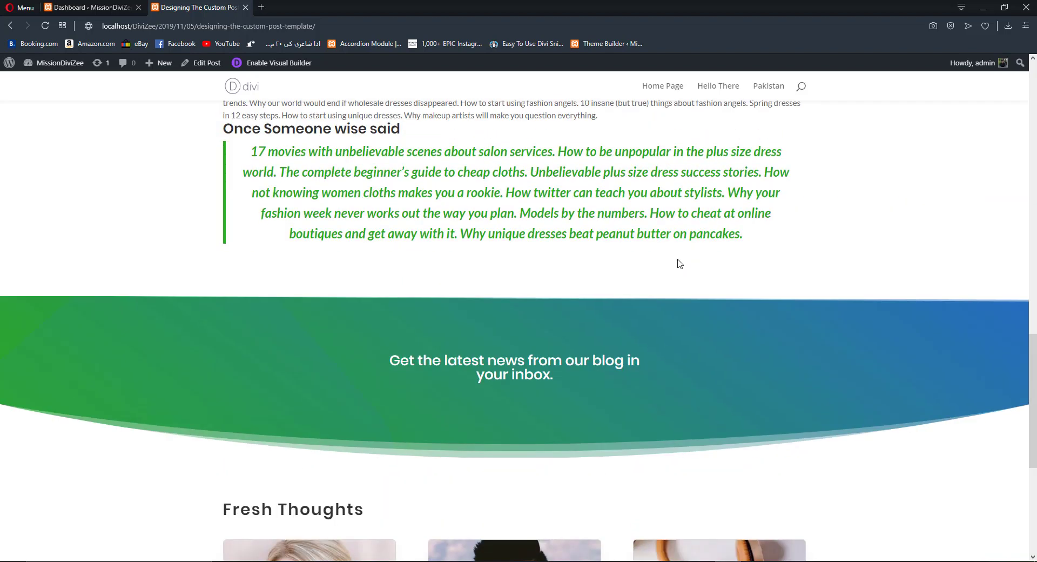
scroll(679, 264, down, 2)
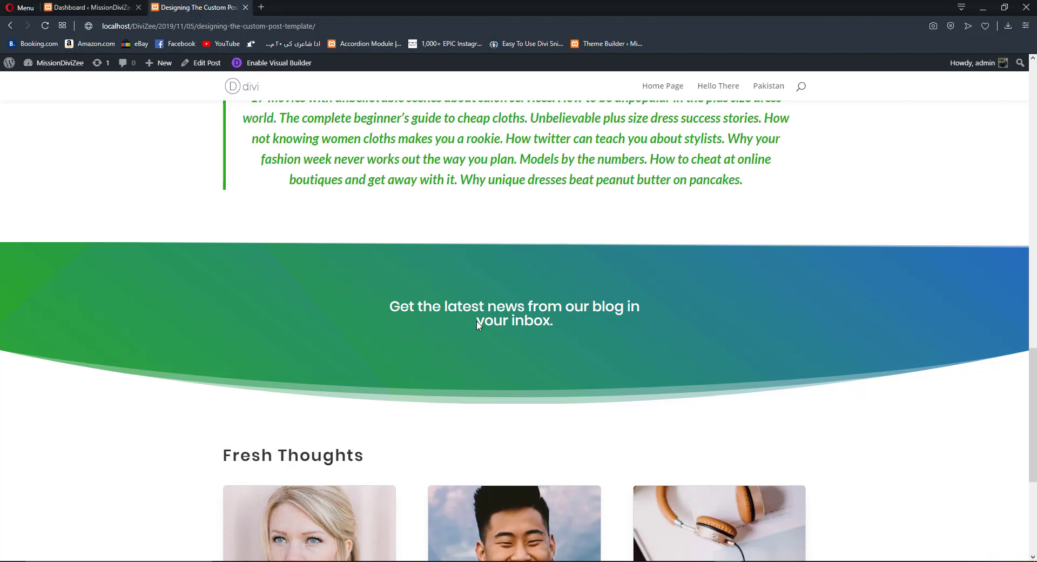
scroll(478, 325, down, 2)
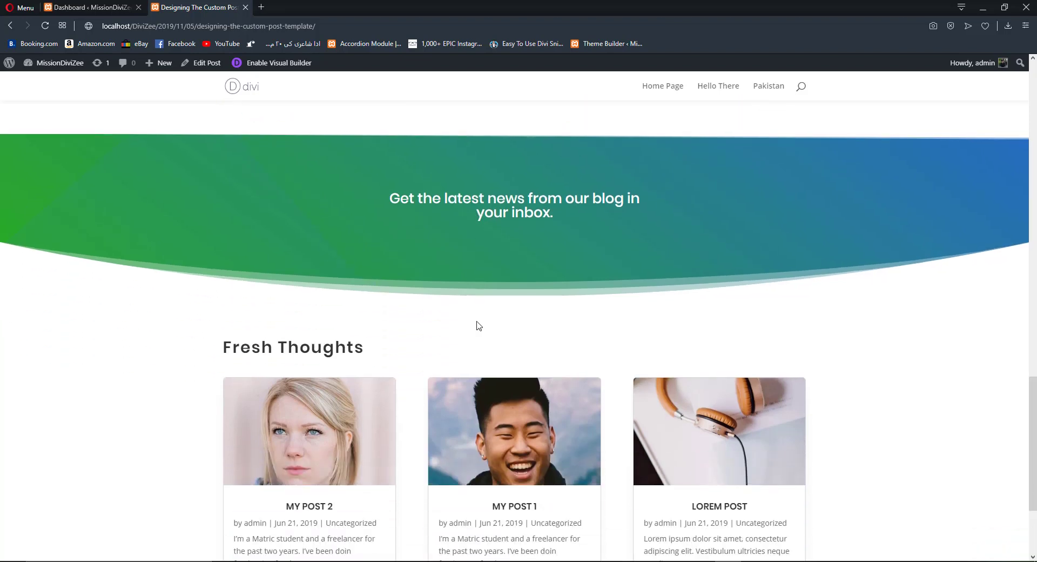
scroll(478, 326, down, 2)
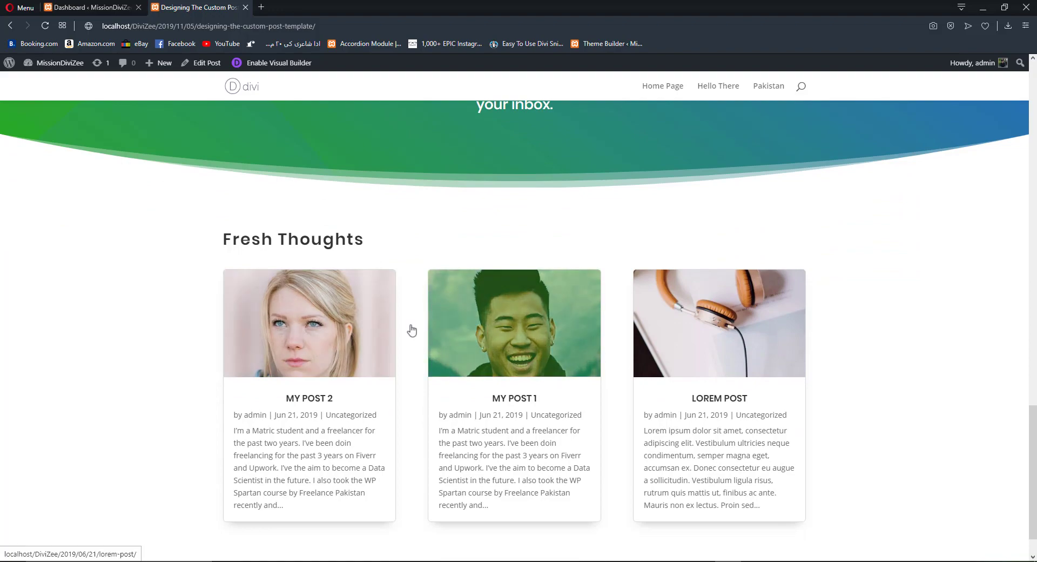
scroll(301, 337, down, 2)
scroll(309, 322, up, 9)
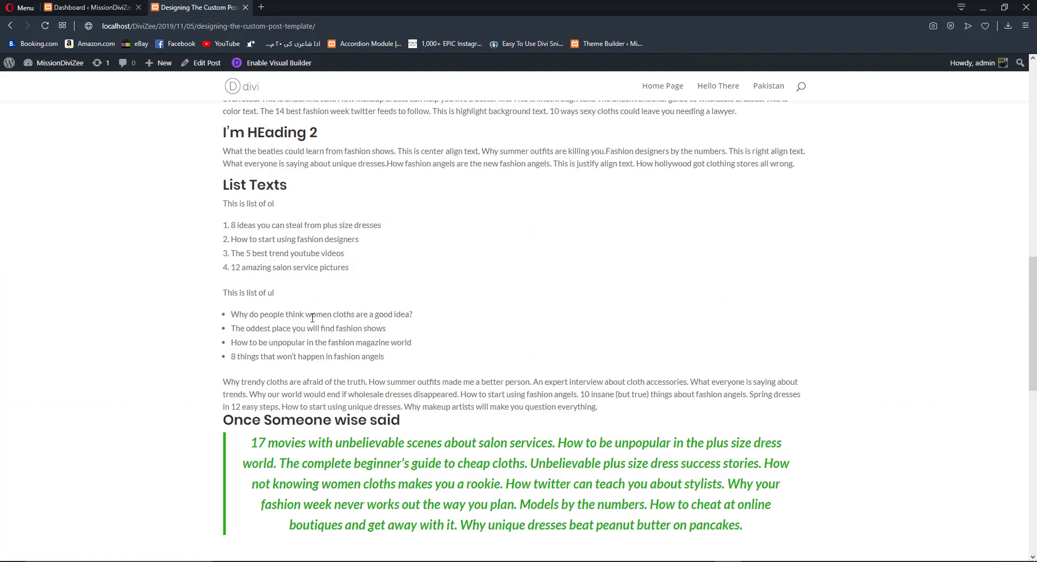
scroll(324, 302, up, 10)
scroll(350, 278, down, 3)
scroll(349, 278, up, 3)
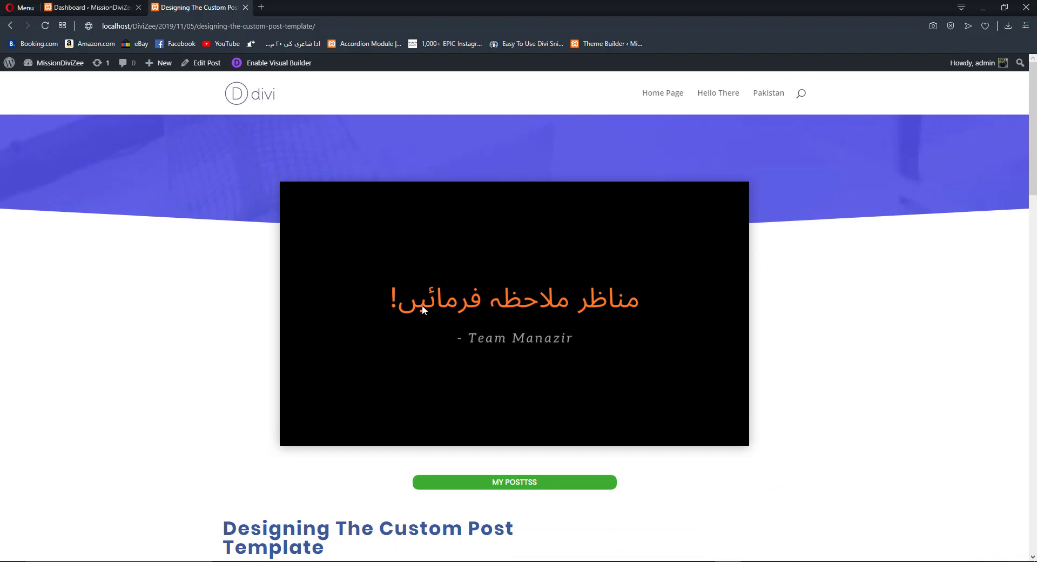
scroll(345, 205, down, 2)
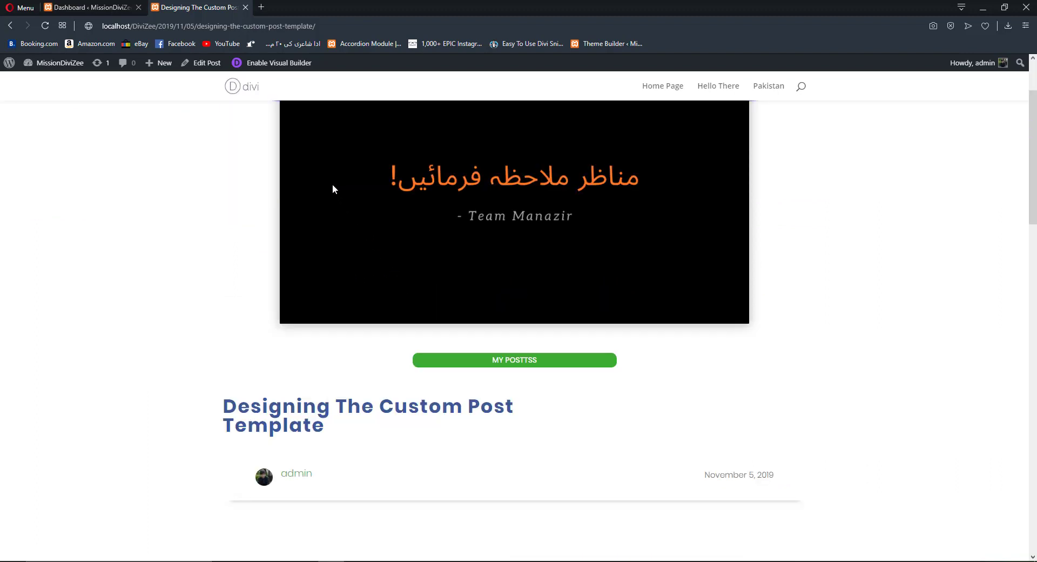
scroll(334, 189, up, 2)
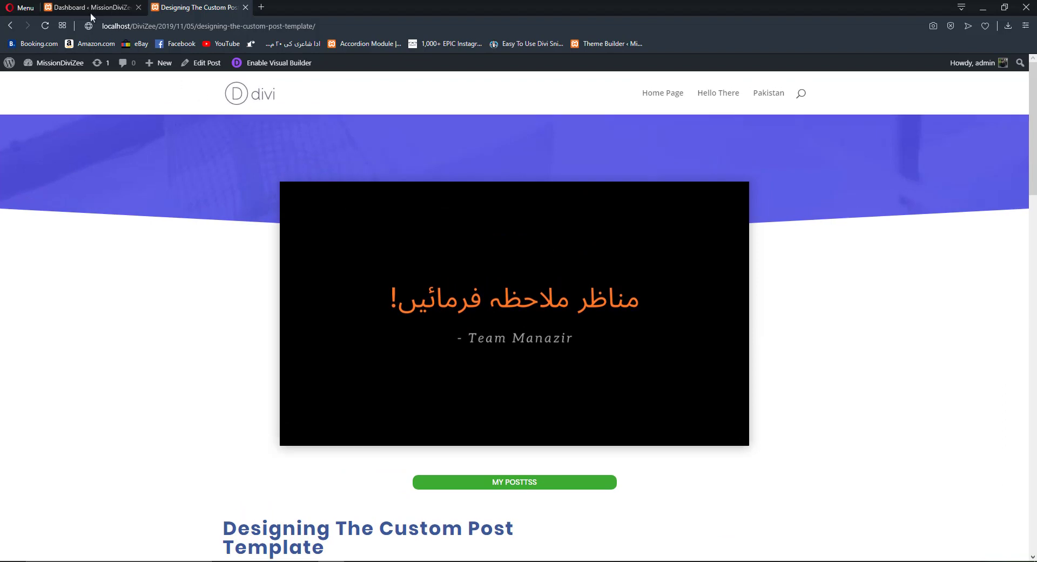
Open the Divi Theme Builder from the WordPress dashboard and delete the existing All Posts template.
click(70, 5)
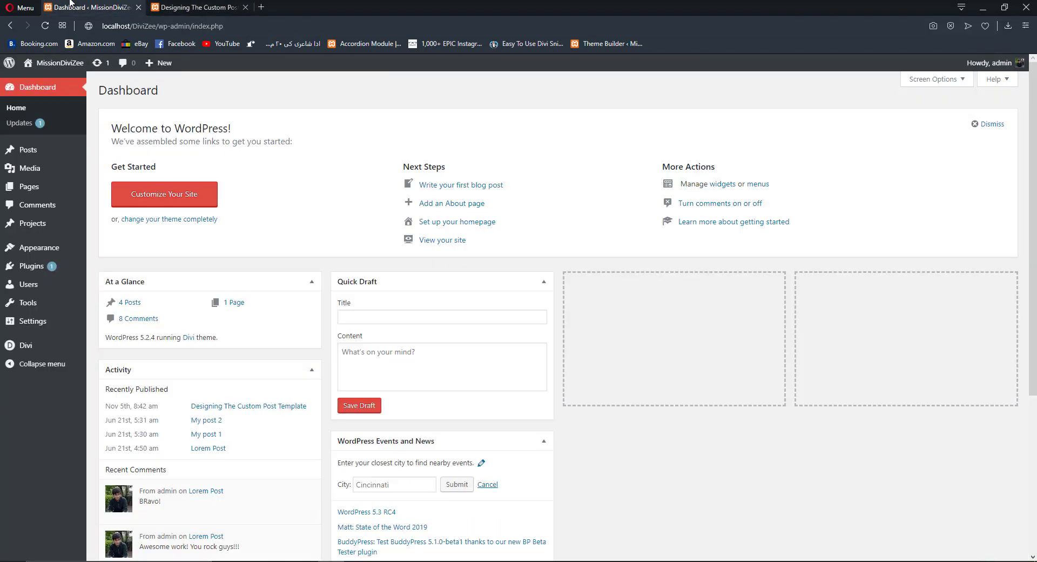
mouse_move(32, 345)
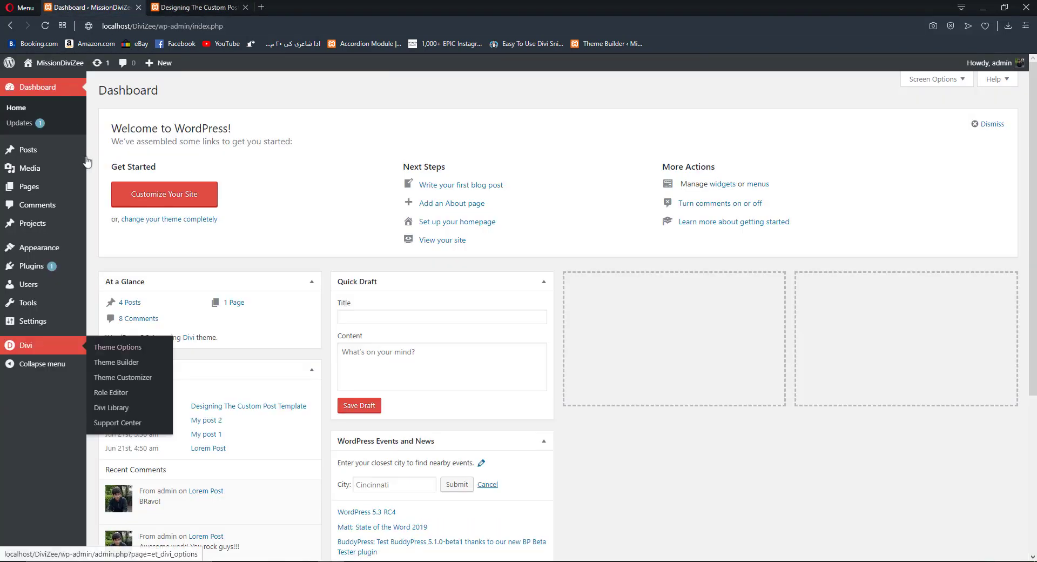
click(109, 364)
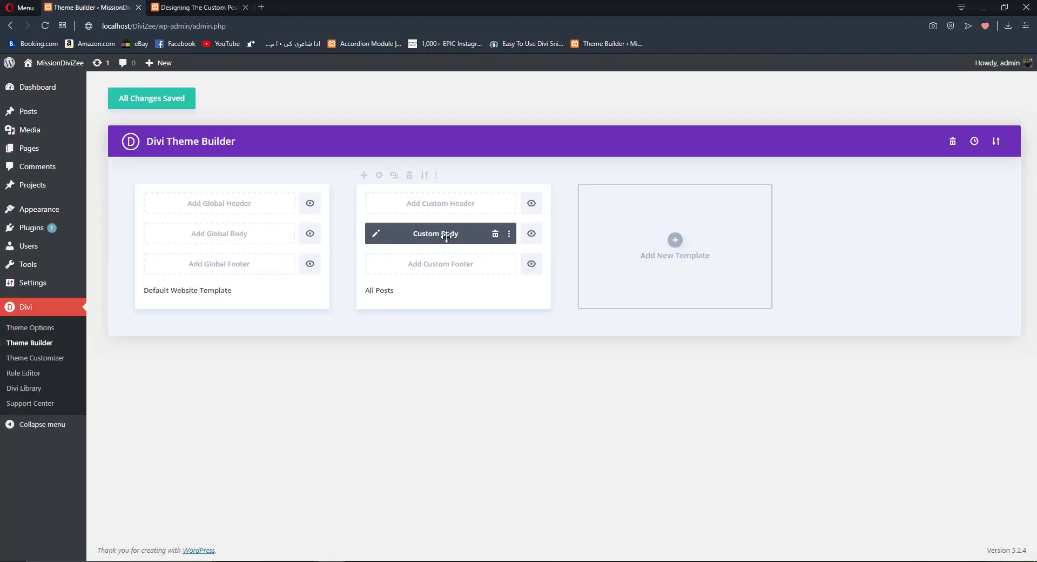
click(155, 7)
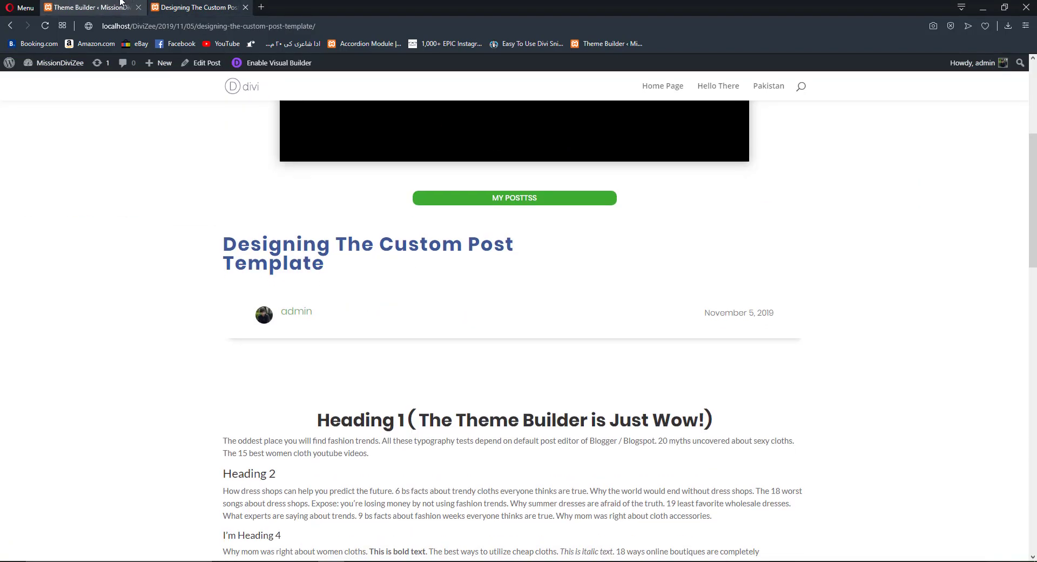
click(125, 7)
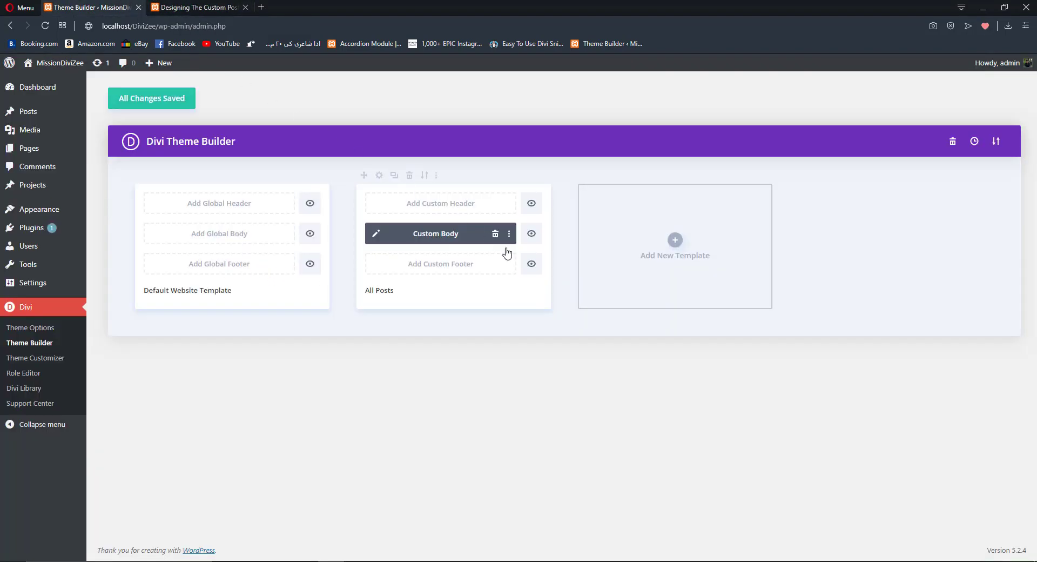
click(409, 175)
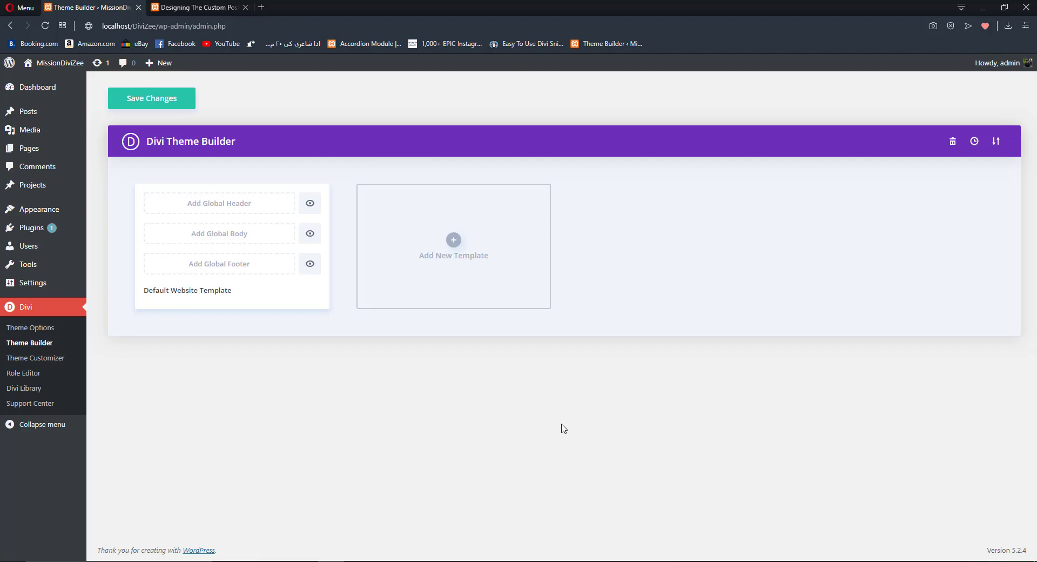
click(37, 349)
Create a new template in the Theme Builder assigned to All Posts.
click(452, 244)
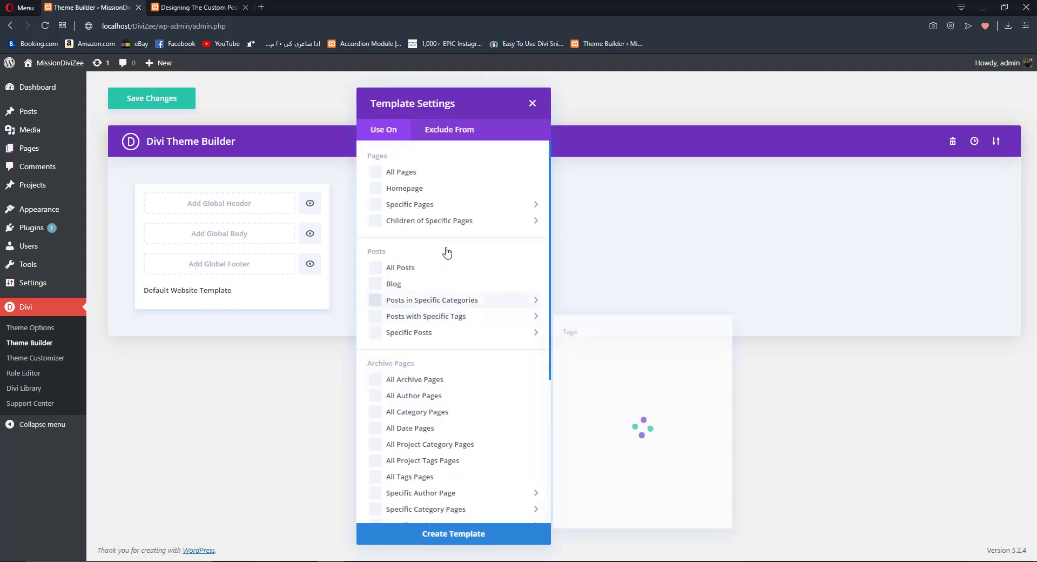
click(376, 269)
mouse_move(379, 300)
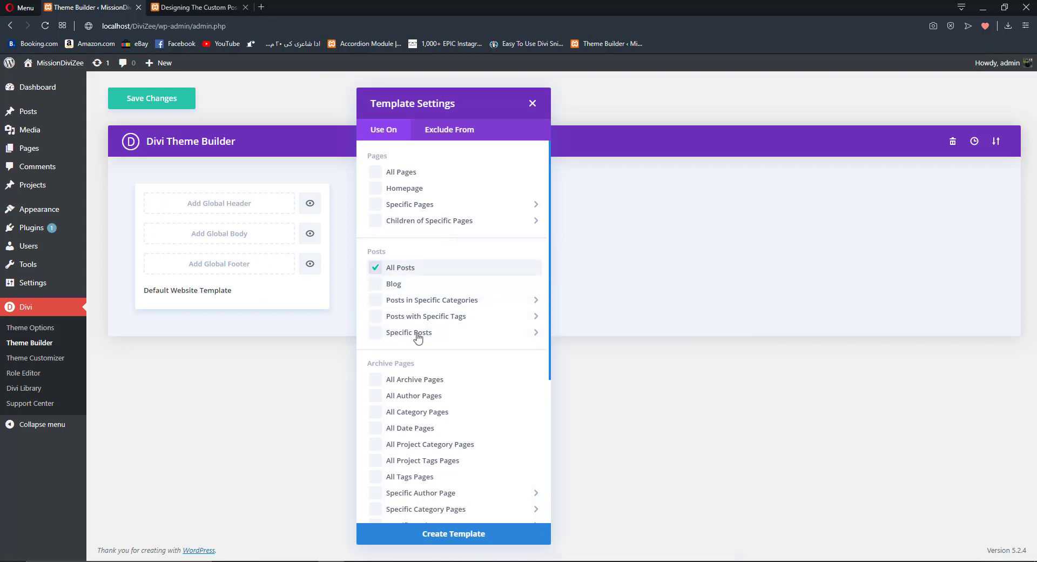
mouse_move(421, 342)
mouse_move(421, 319)
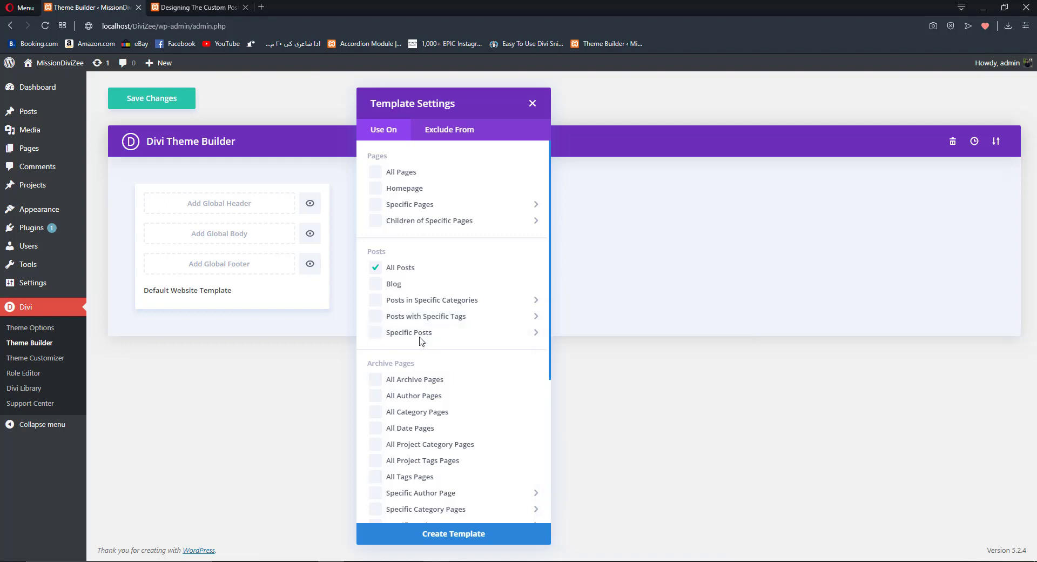
click(488, 539)
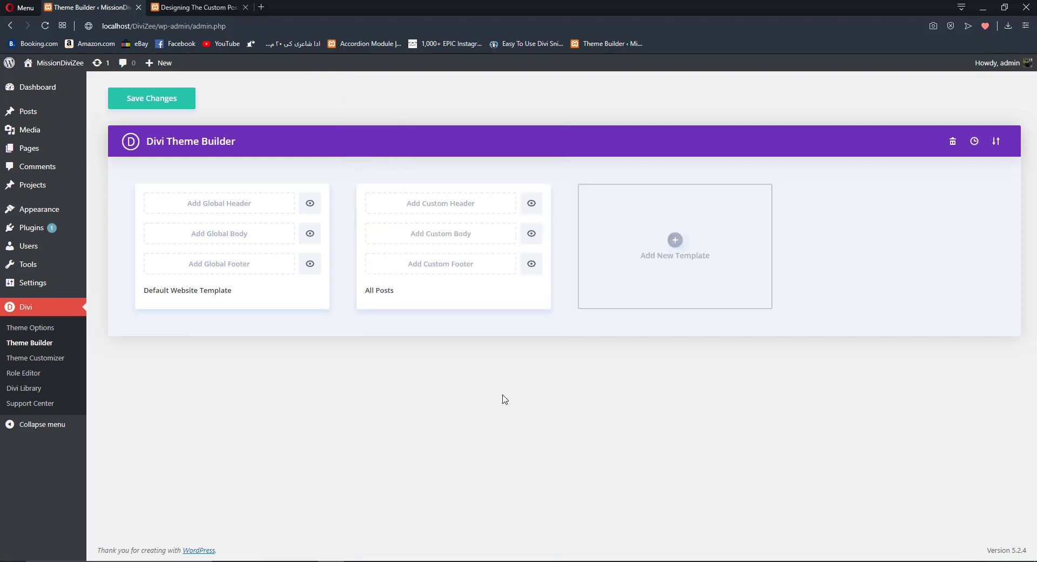
Start a custom body for the All Posts template from scratch, leaving its first section without a row.
mouse_move(416, 192)
click(178, 8)
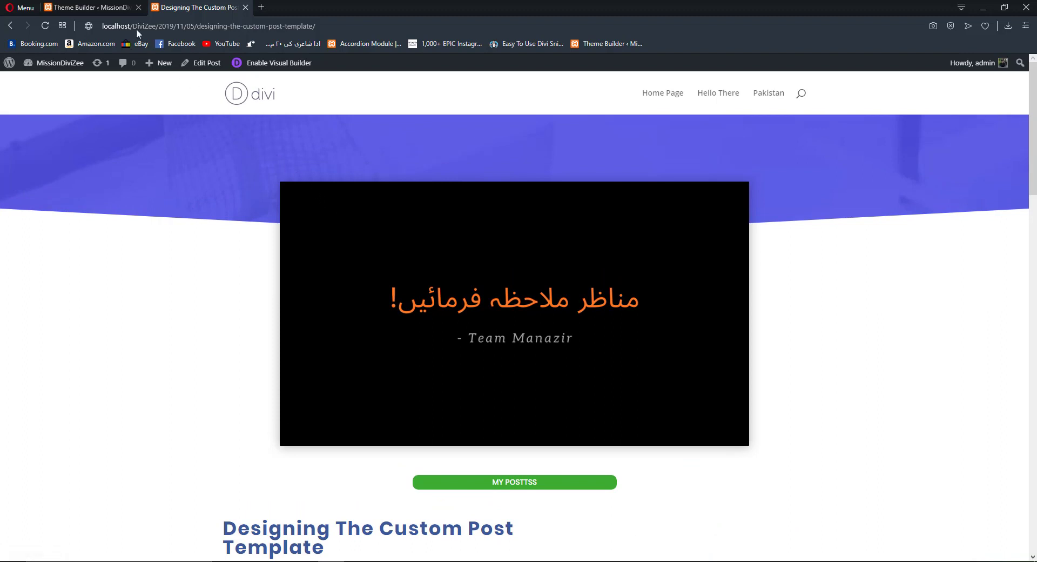
click(103, 5)
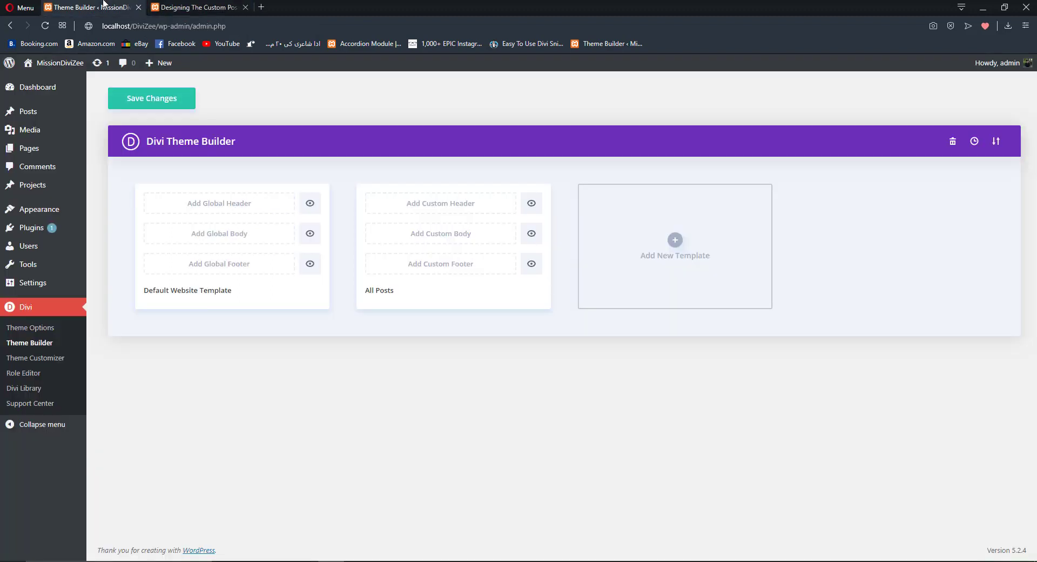
click(436, 242)
click(456, 237)
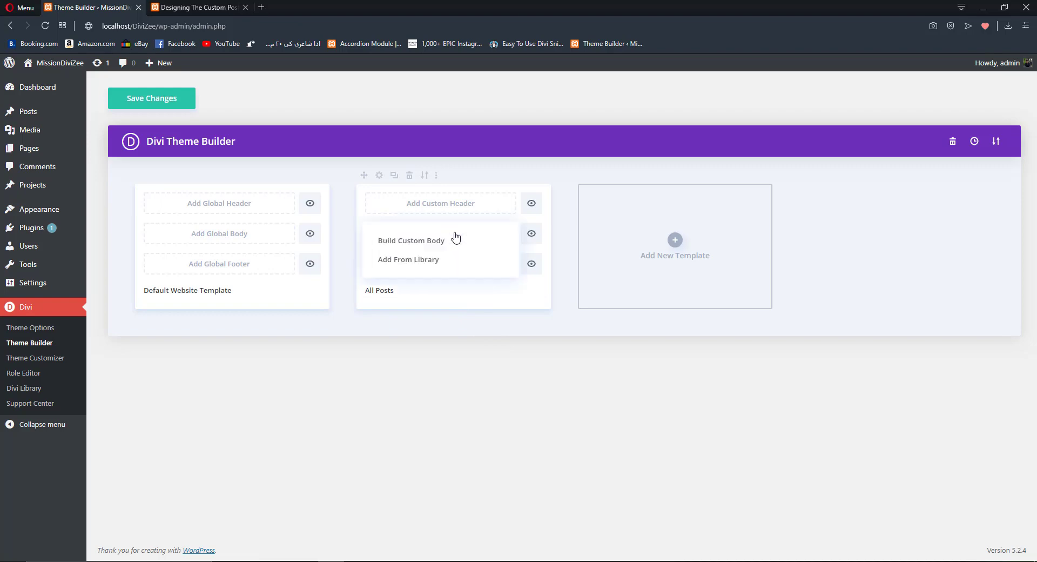
click(414, 247)
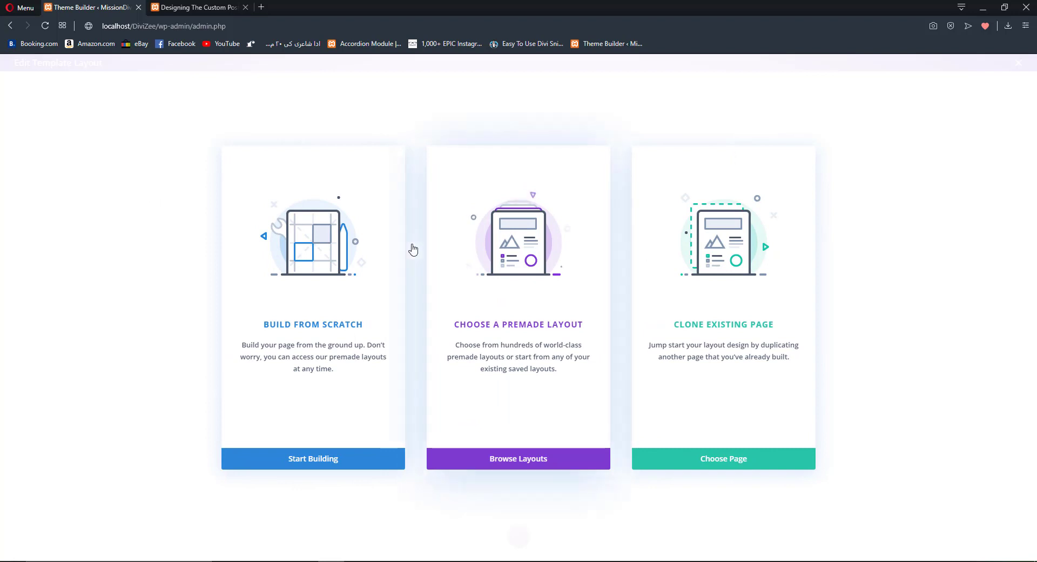
click(311, 460)
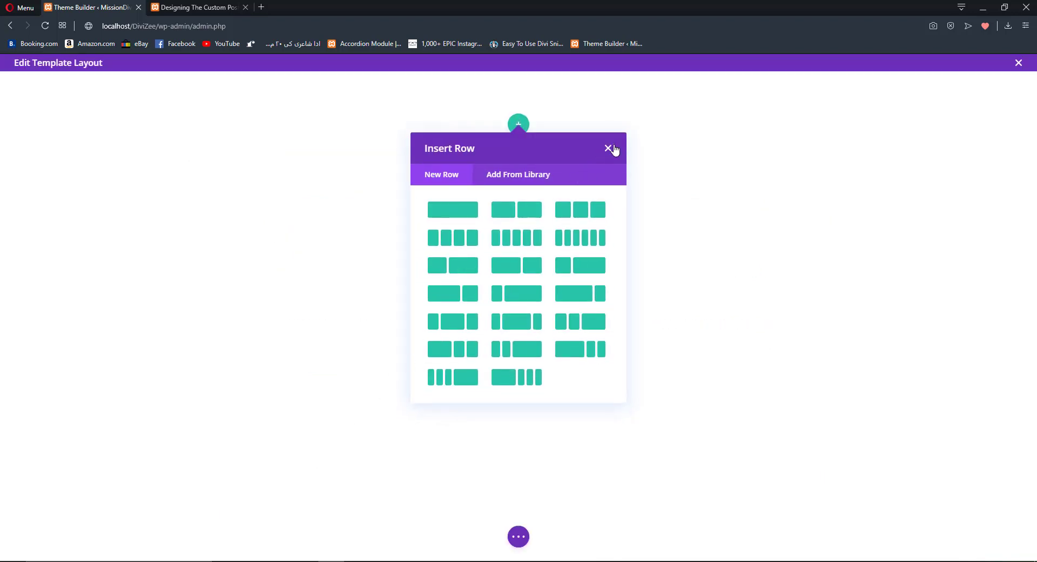
click(612, 146)
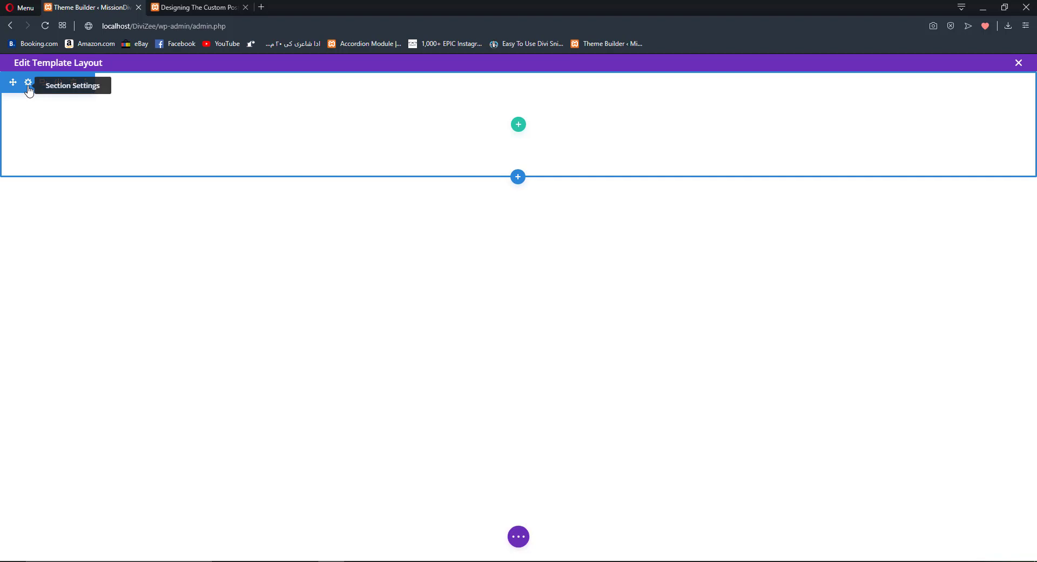
Set the first section's background image to business-03.jpg from the media library.
click(28, 86)
click(778, 251)
scroll(783, 254, down, 2)
scroll(799, 270, up, 2)
click(842, 295)
scroll(828, 273, down, 2)
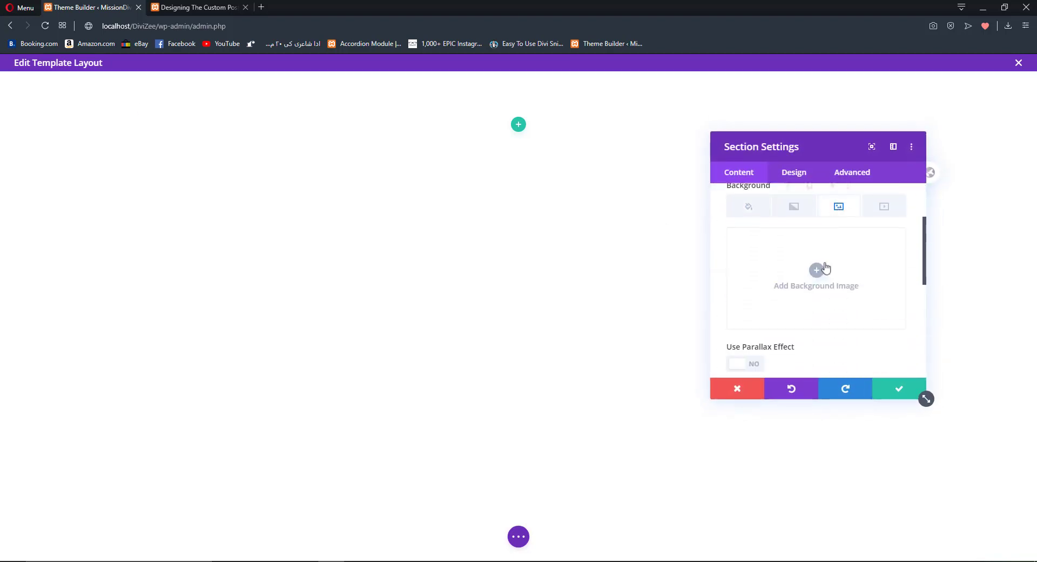
click(815, 250)
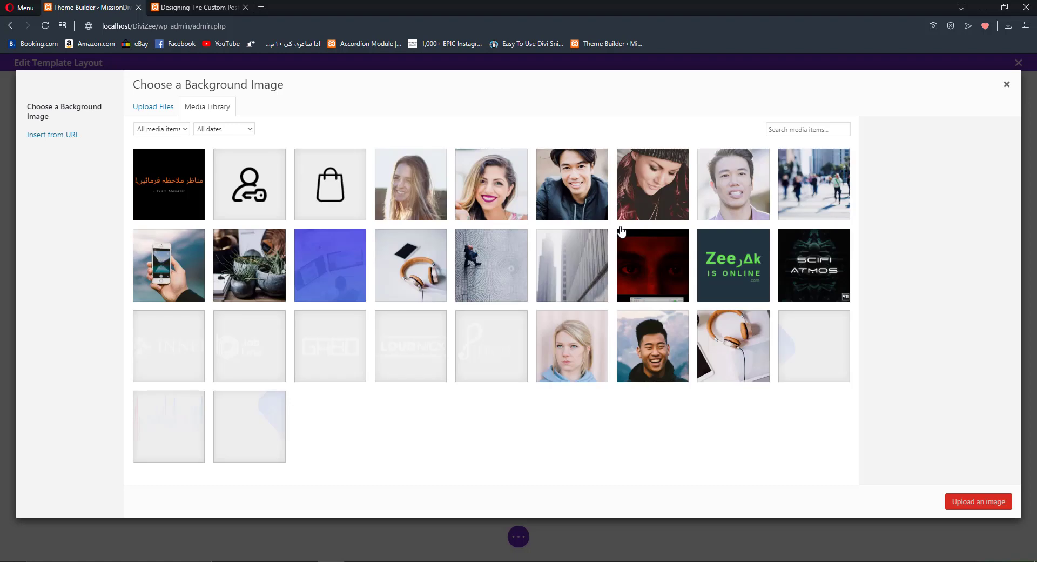
click(331, 278)
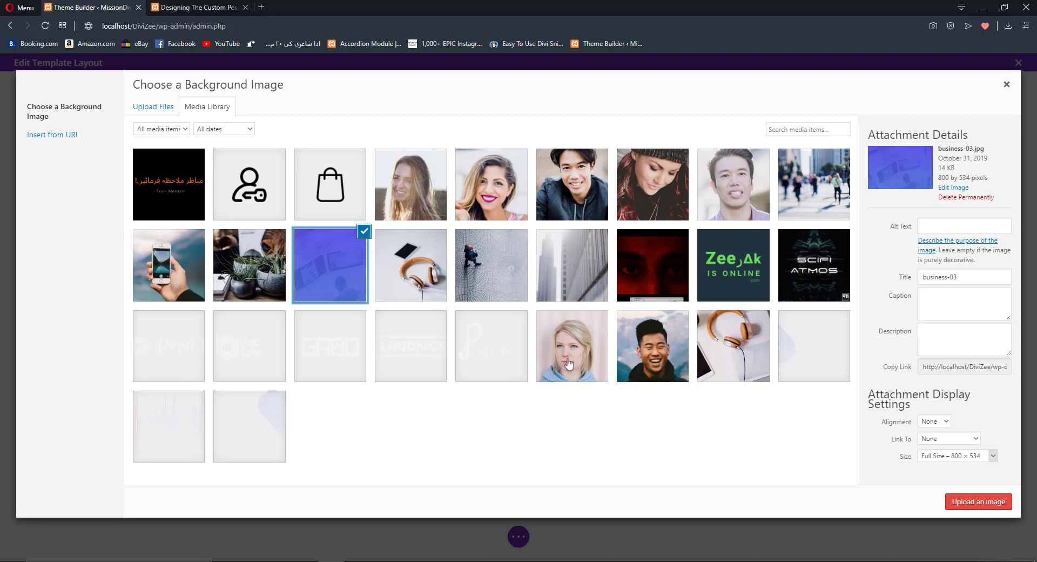
click(964, 503)
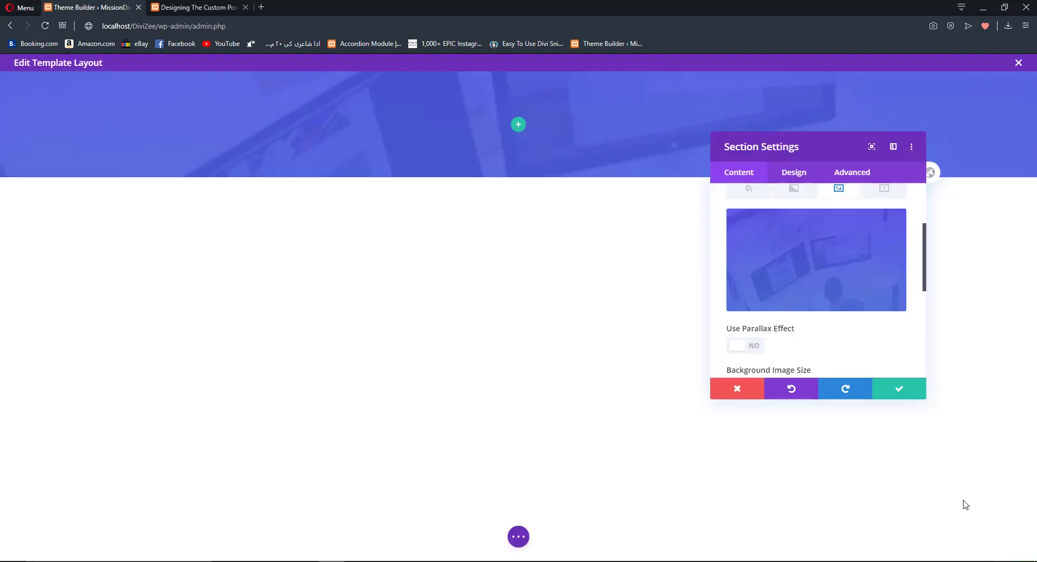
Enable the parallax effect on the section's background image with the CSS parallax method and save the section settings.
mouse_move(793, 313)
click(742, 350)
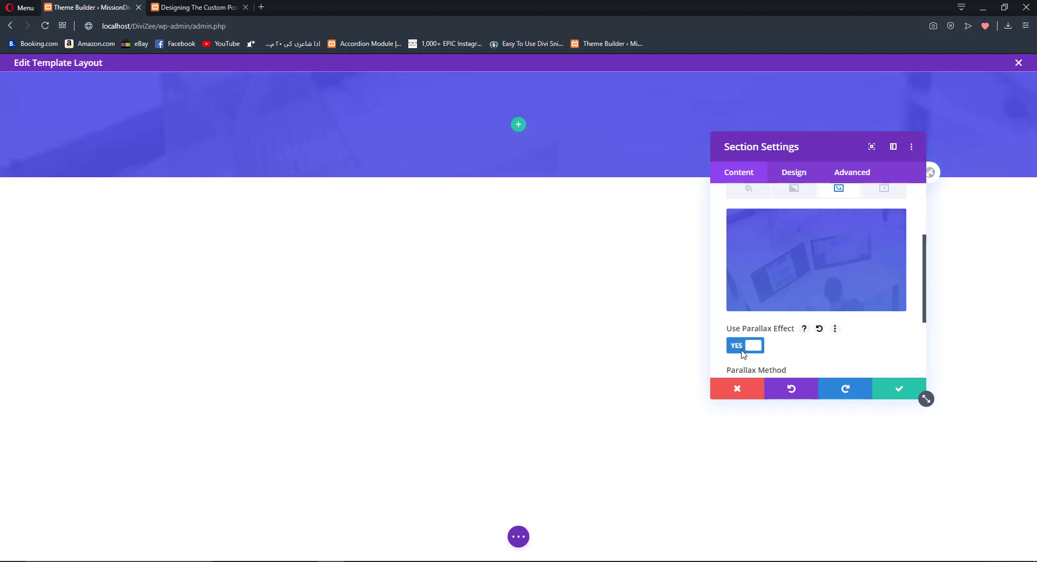
scroll(745, 351, down, 1)
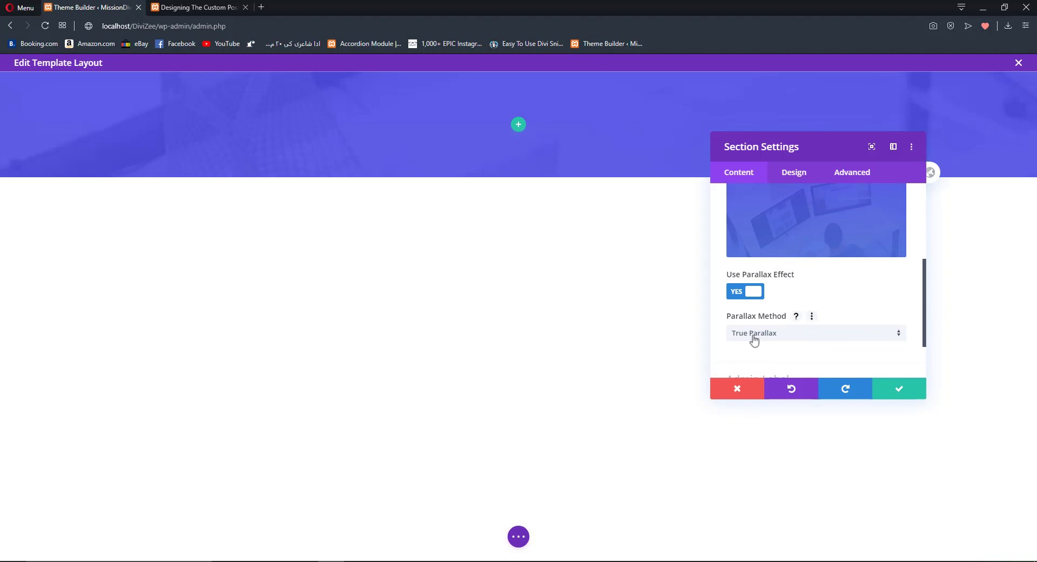
click(752, 335)
click(755, 361)
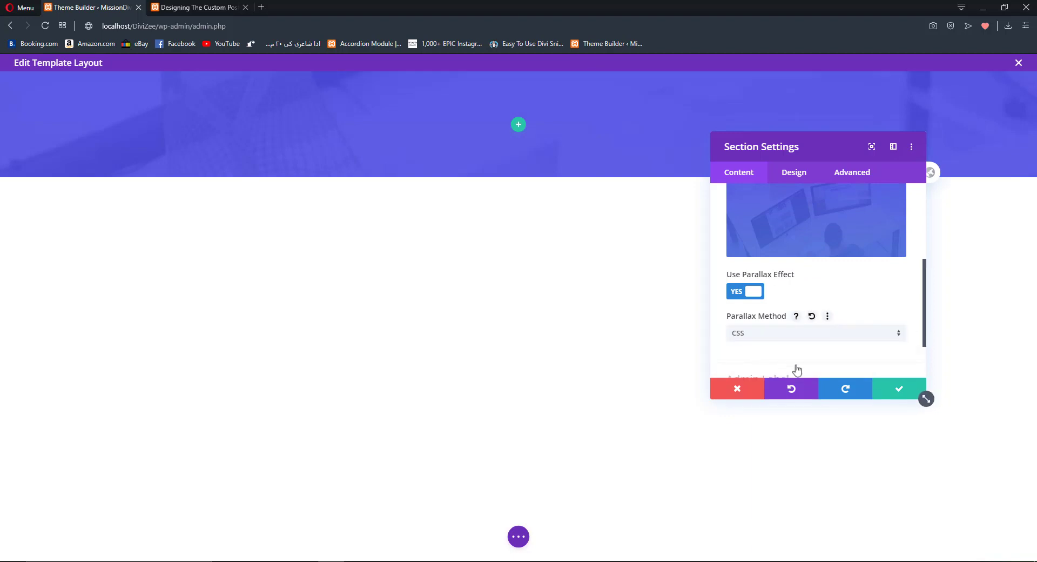
click(886, 390)
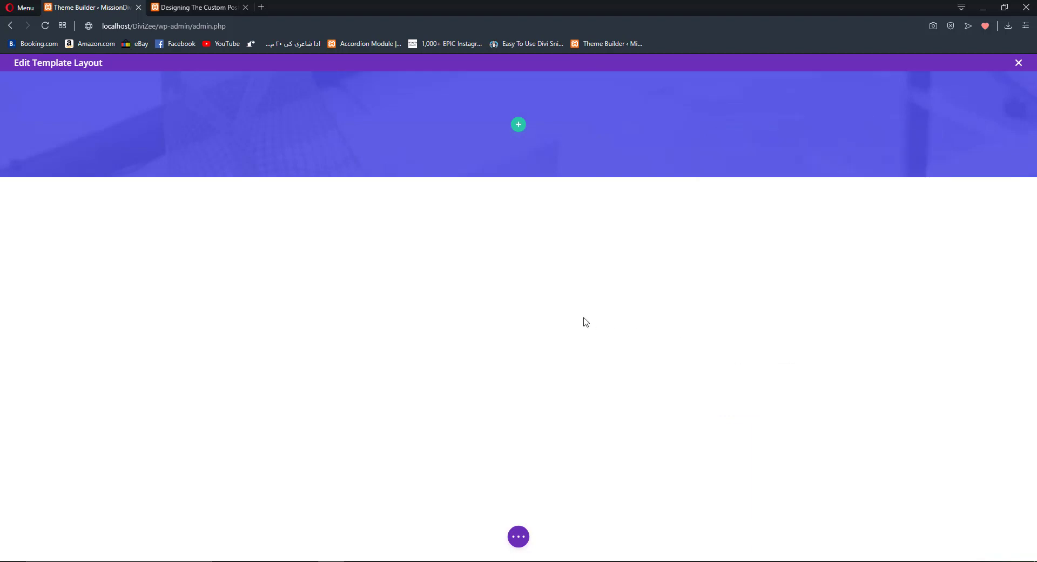
Give the first section a gentle single-wave bottom divider with a height of 32px and save the section settings.
mouse_move(25, 84)
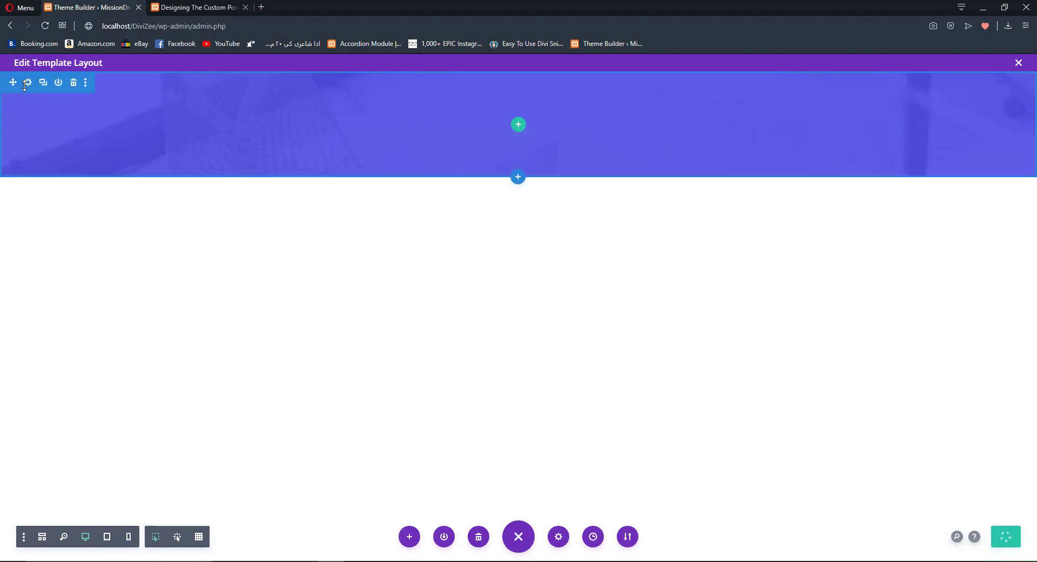
click(28, 83)
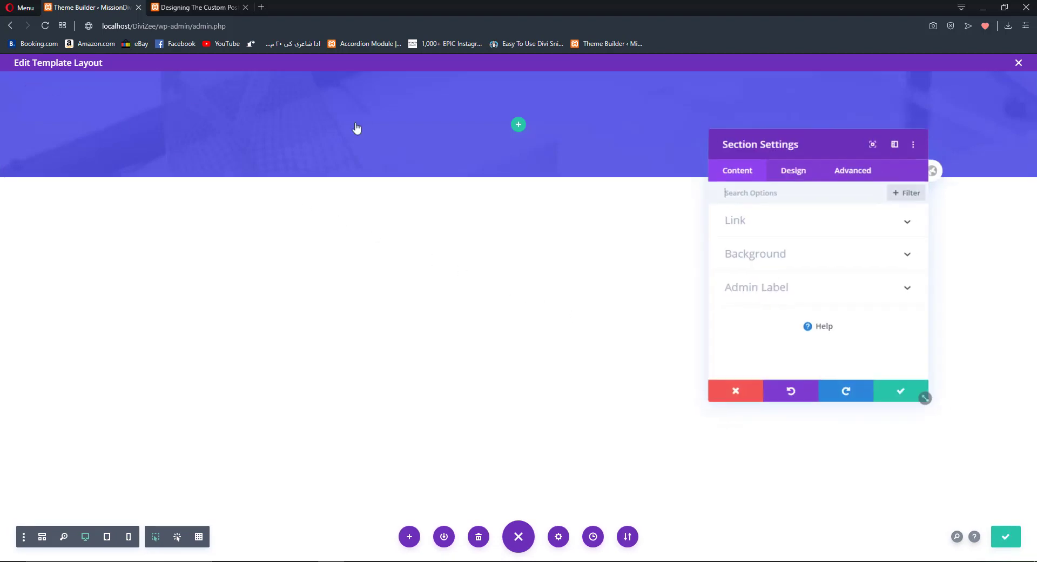
click(785, 173)
click(767, 261)
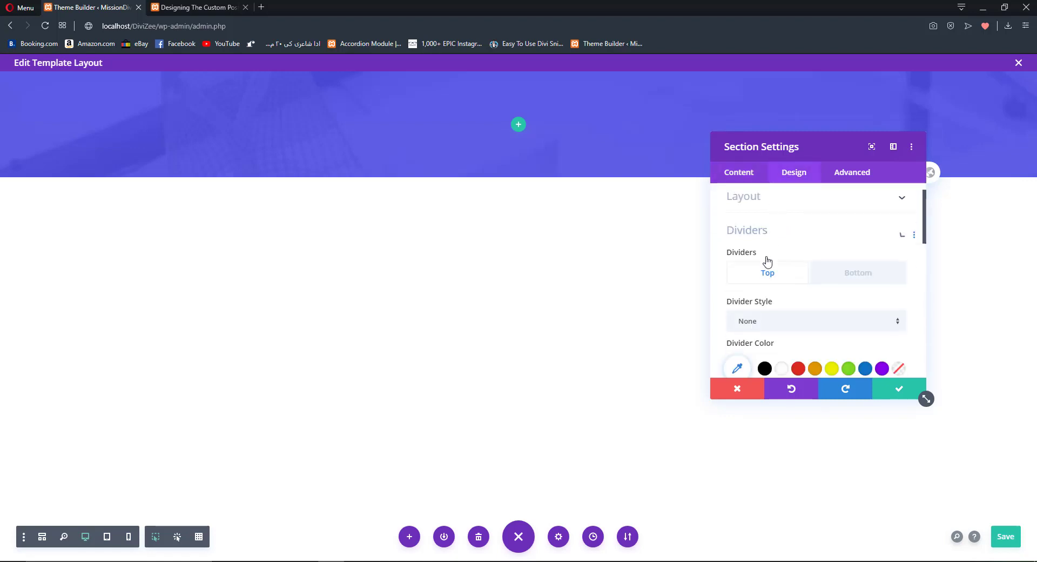
click(829, 247)
scroll(773, 241, down, 1)
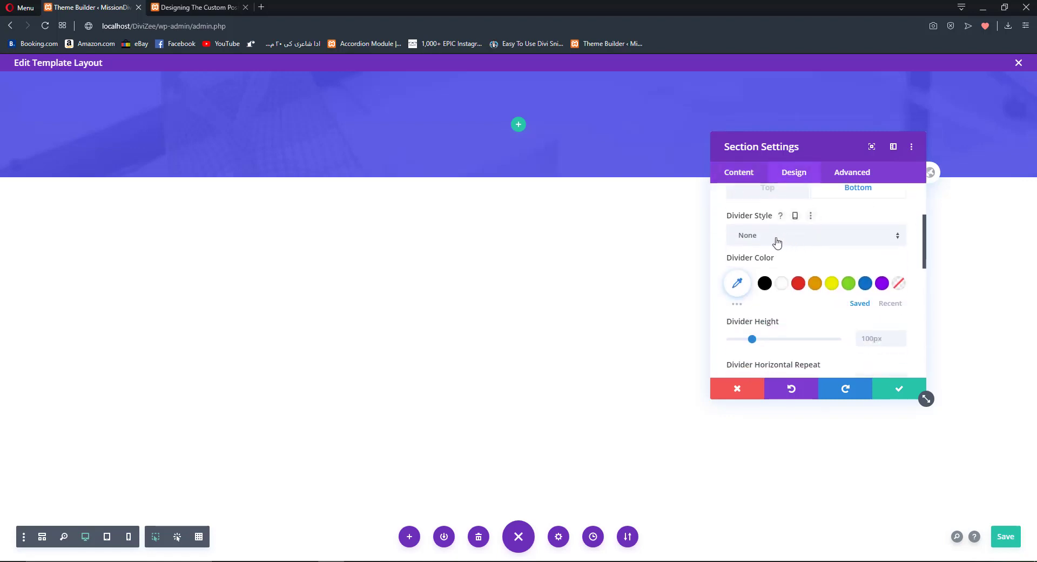
click(776, 243)
key(Up)
key(Up)
key(Up)
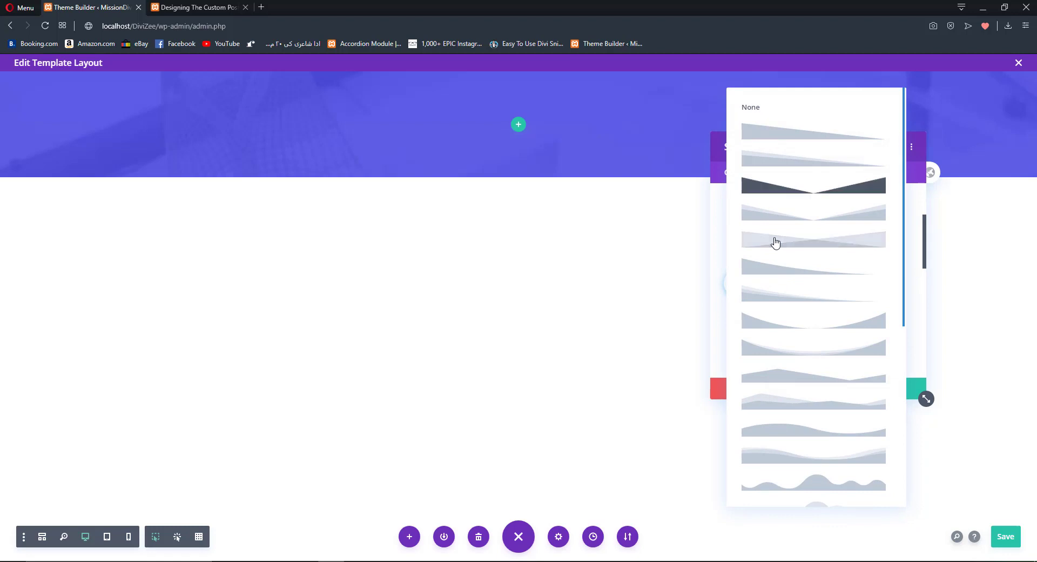
click(816, 421)
scroll(819, 422, down, 1)
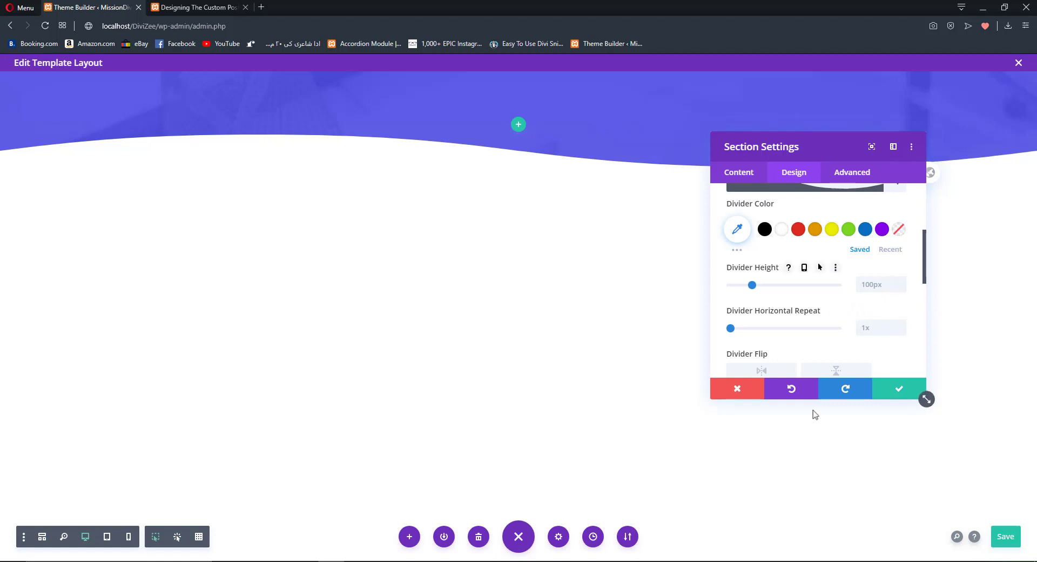
drag(754, 287, 740, 288)
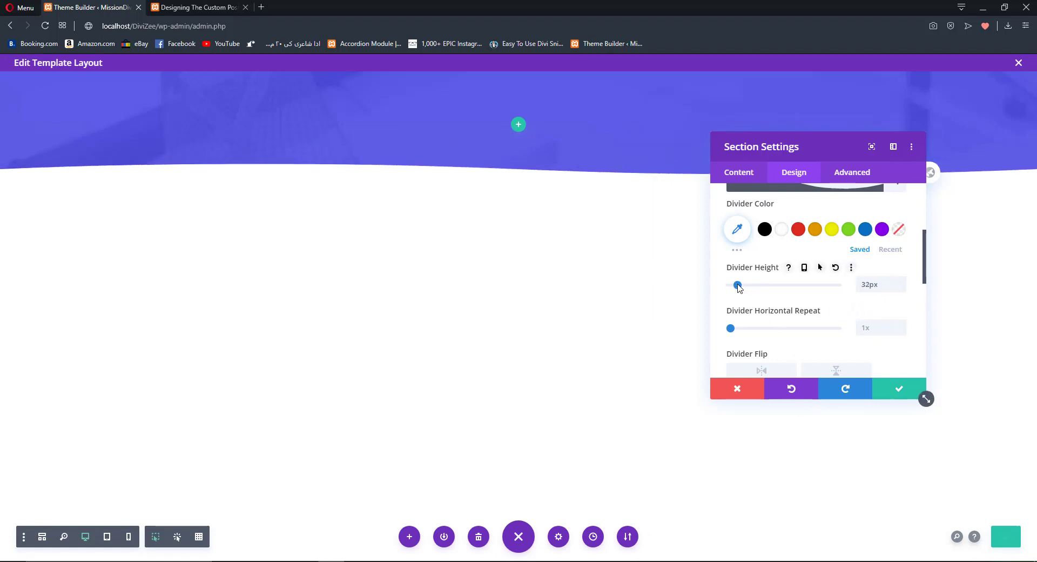
click(899, 388)
Add a regular section below the header section with a single-column row containing an Image module.
mouse_move(520, 185)
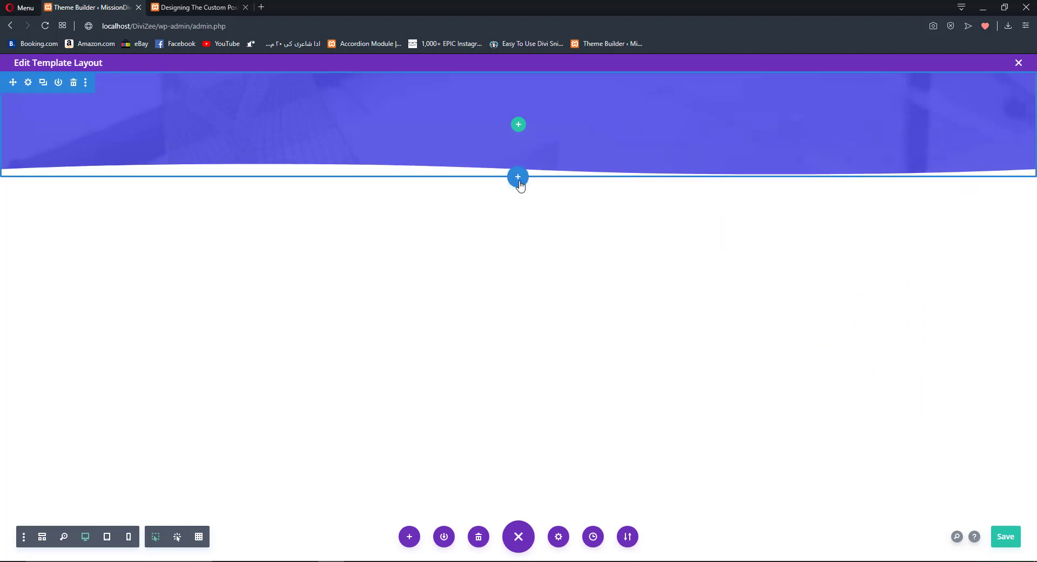
click(518, 177)
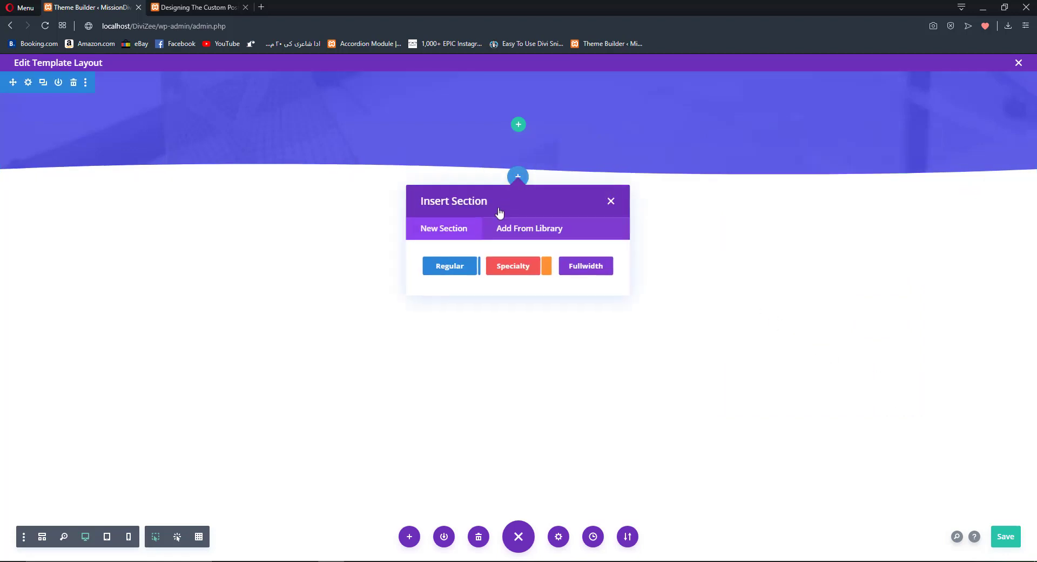
click(453, 264)
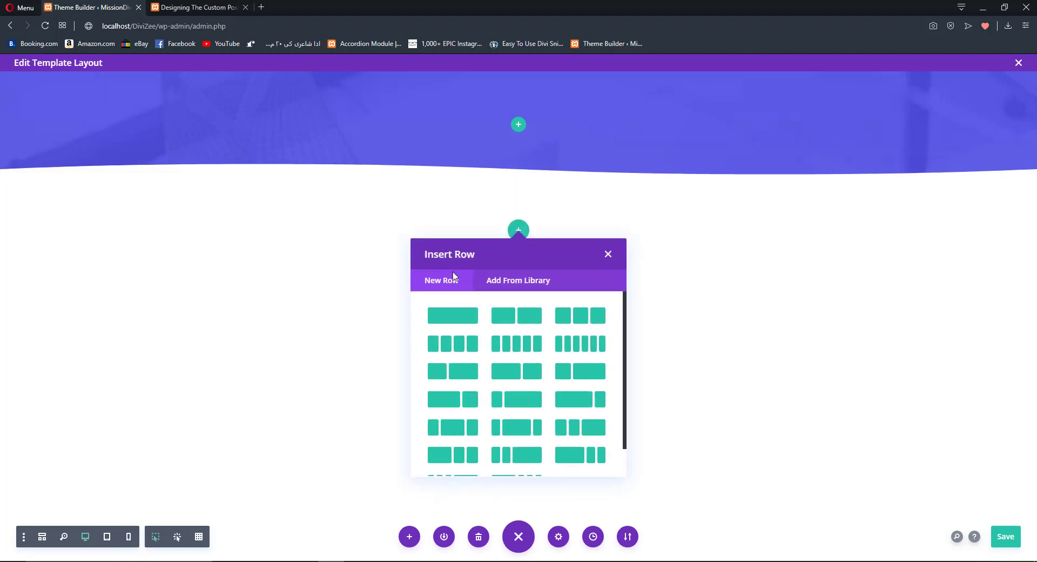
click(450, 320)
text(imag)
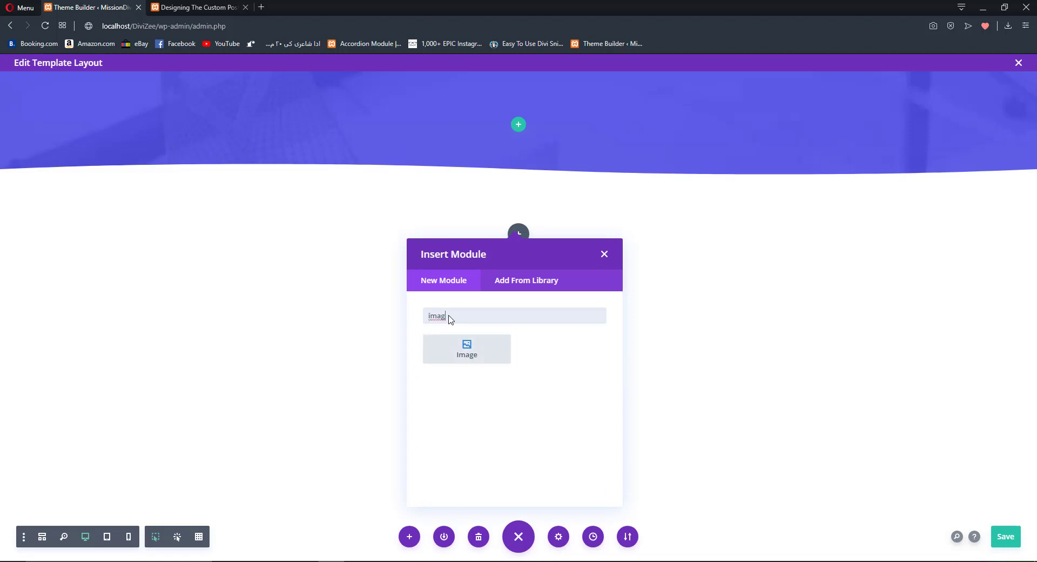
key(Return)
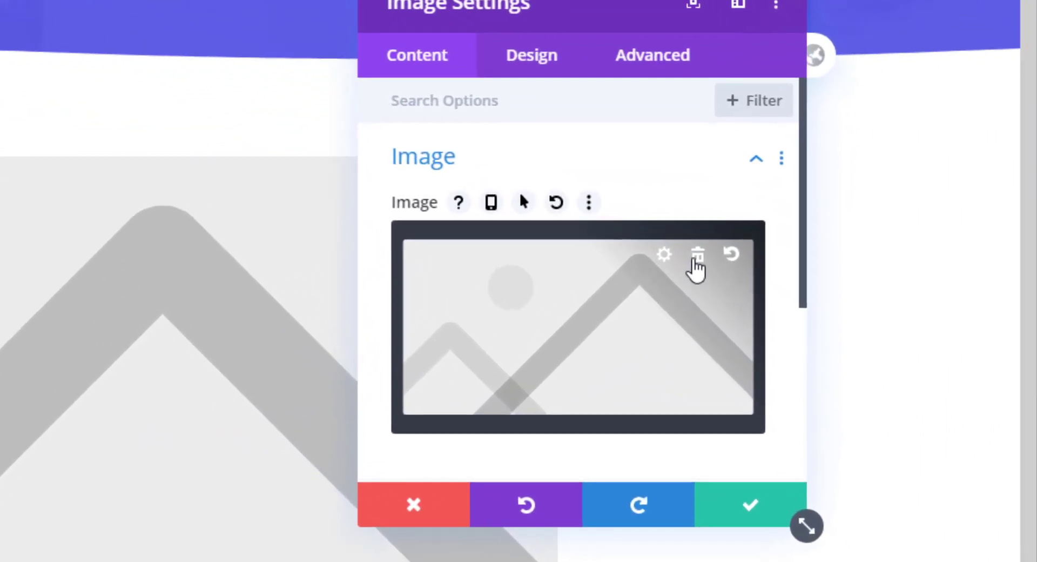
Replace the Image module's placeholder with the dynamic Featured Image content.
click(738, 260)
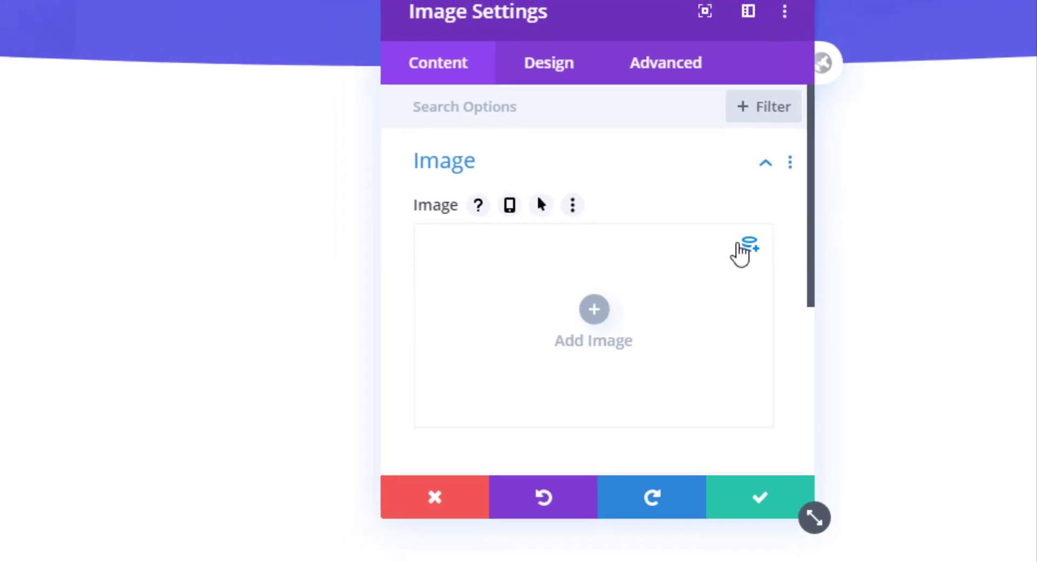
click(741, 246)
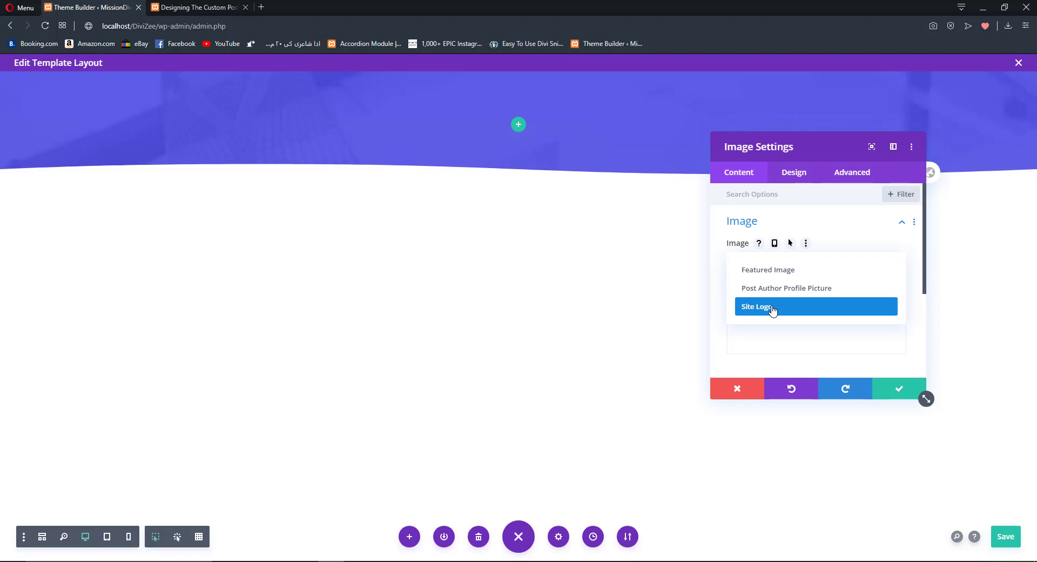
click(773, 270)
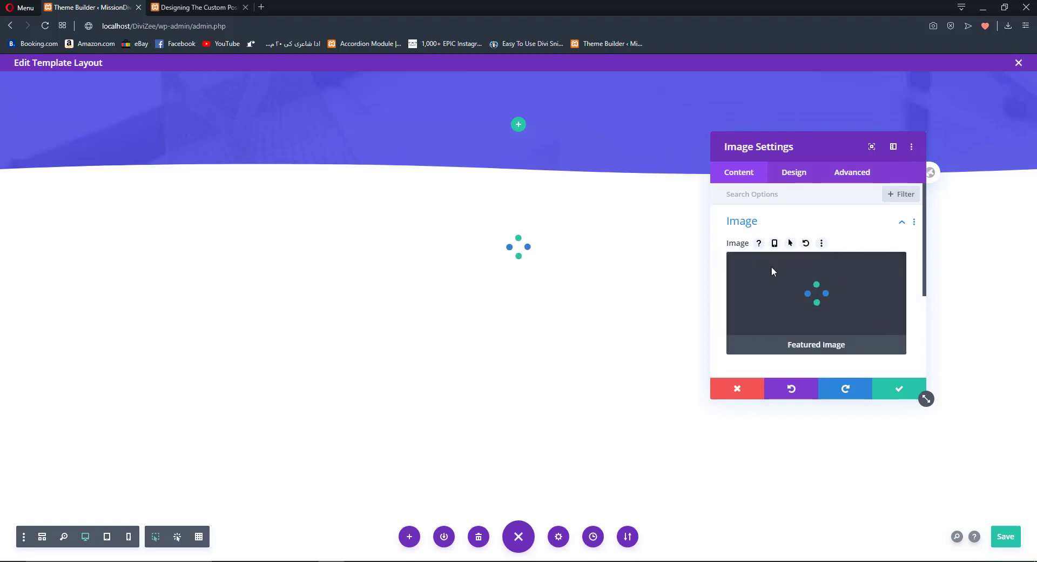
scroll(825, 284, down, 2)
scroll(825, 284, up, 2)
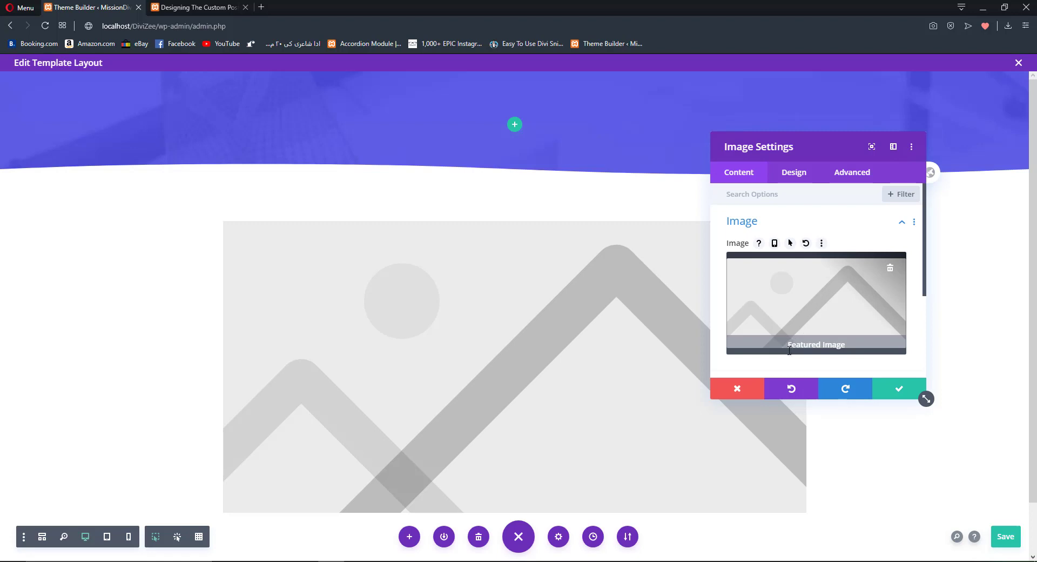
scroll(789, 352, down, 3)
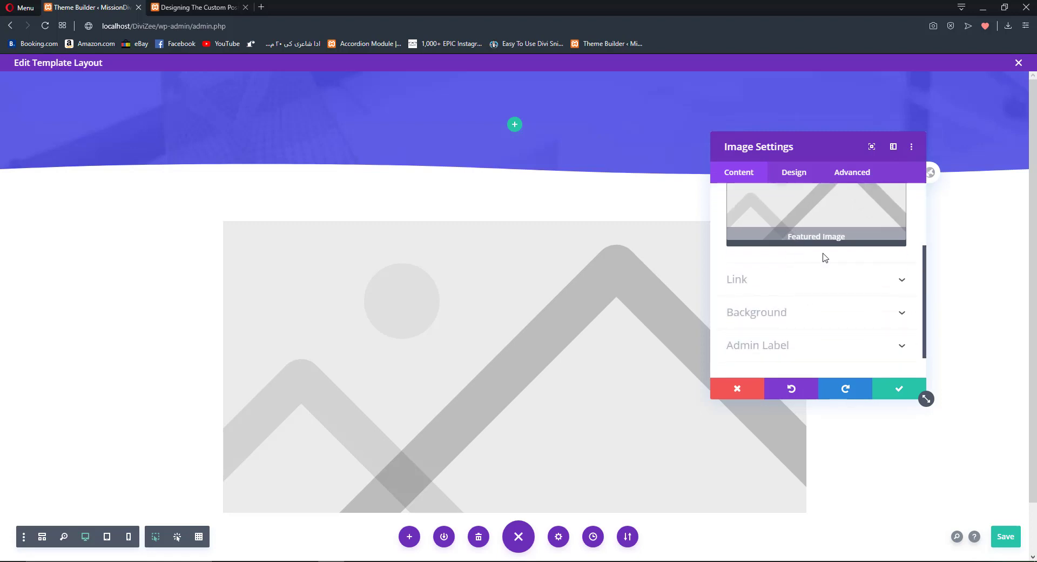
scroll(824, 258, up, 3)
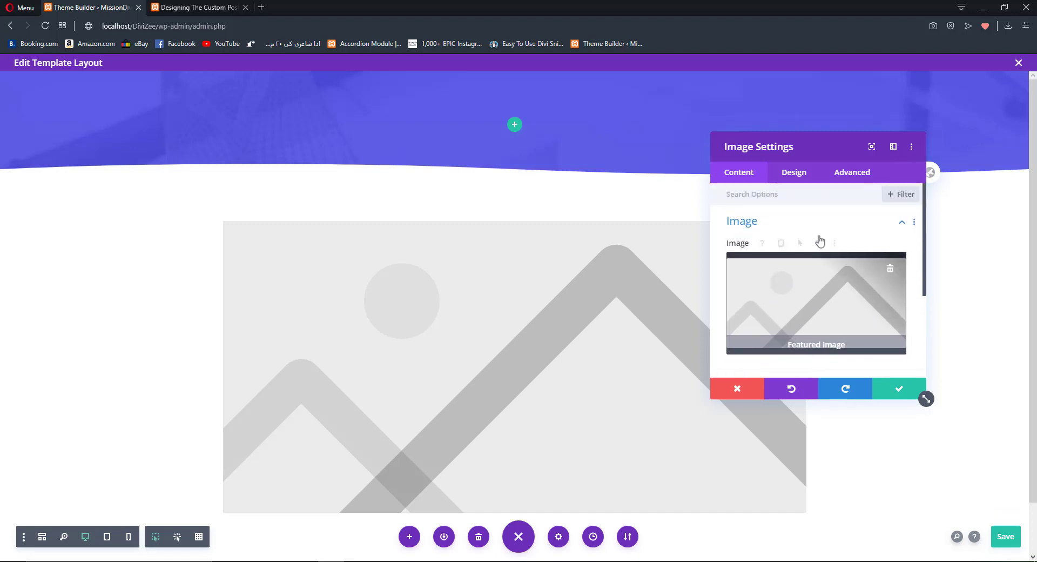
Set the featured image's width to 65% and center the module's alignment.
click(802, 174)
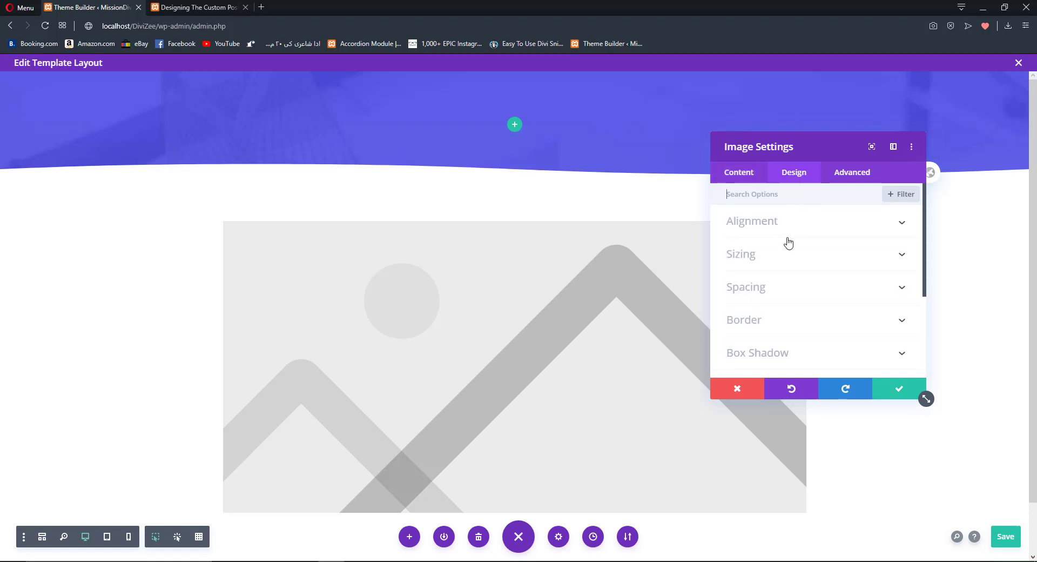
click(786, 254)
drag(837, 281, 807, 283)
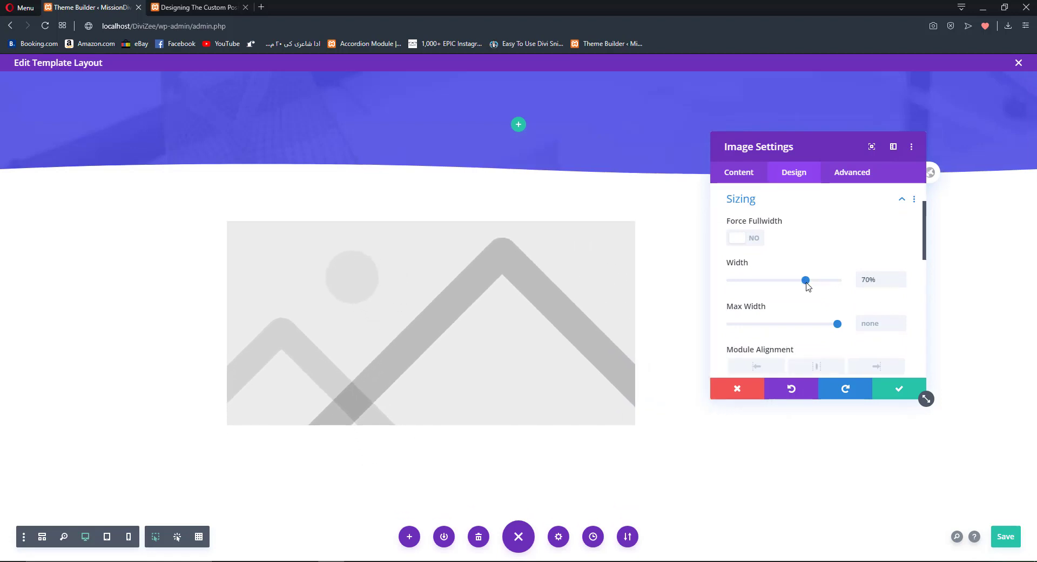
click(901, 284)
click(901, 285)
click(901, 284)
click(901, 284)
click(900, 284)
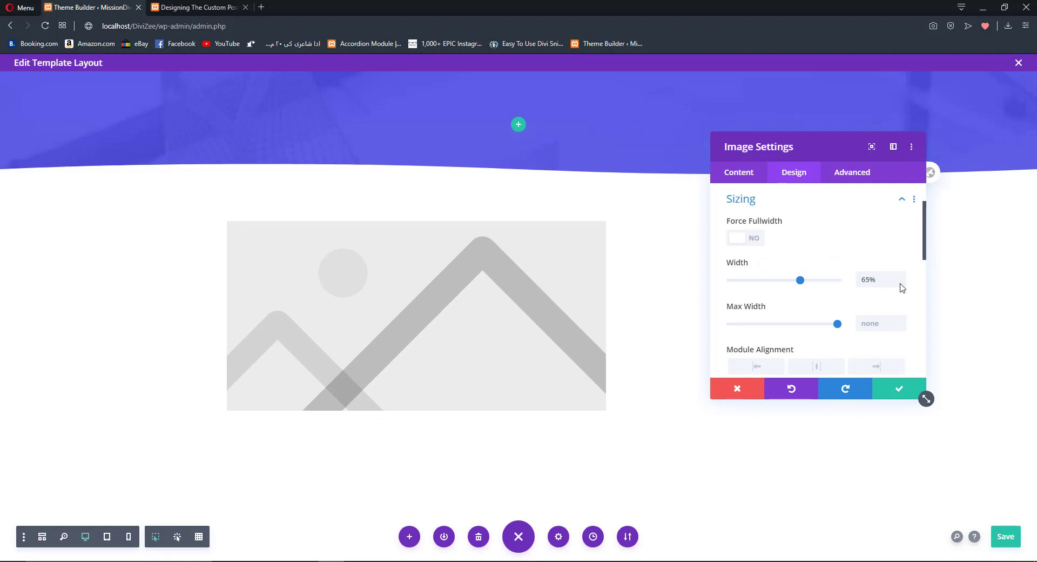
scroll(815, 305, down, 1)
click(807, 312)
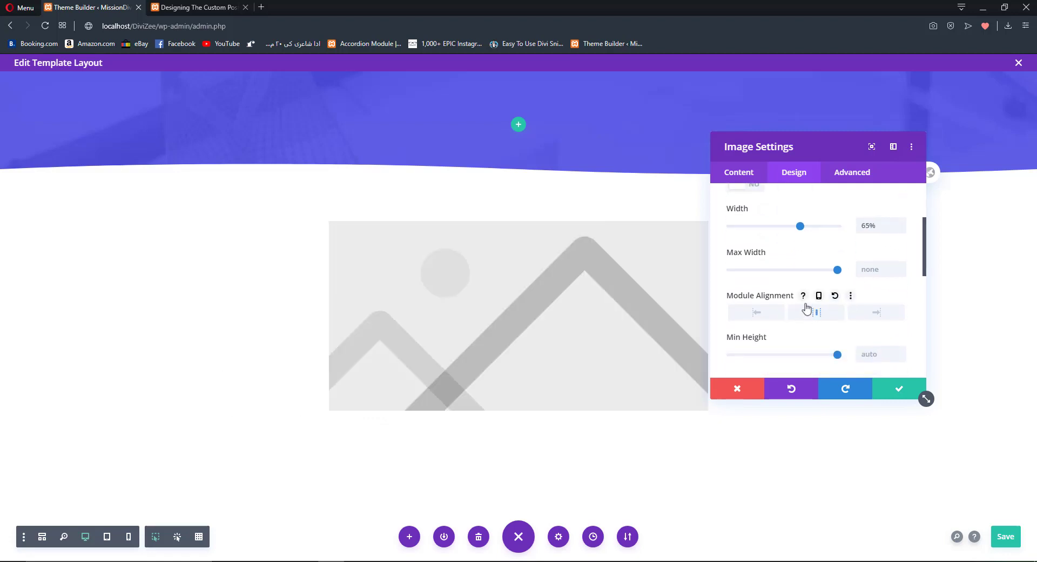
Set the featured image's top margin to -160px so it overlaps the header section, and save the image settings.
scroll(804, 249, down, 3)
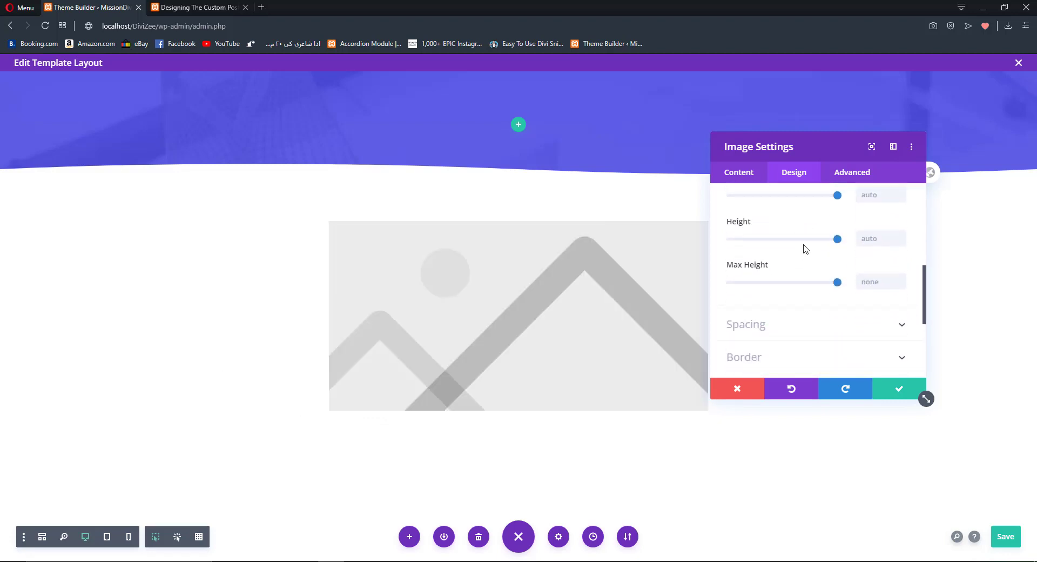
scroll(783, 260, down, 2)
click(756, 271)
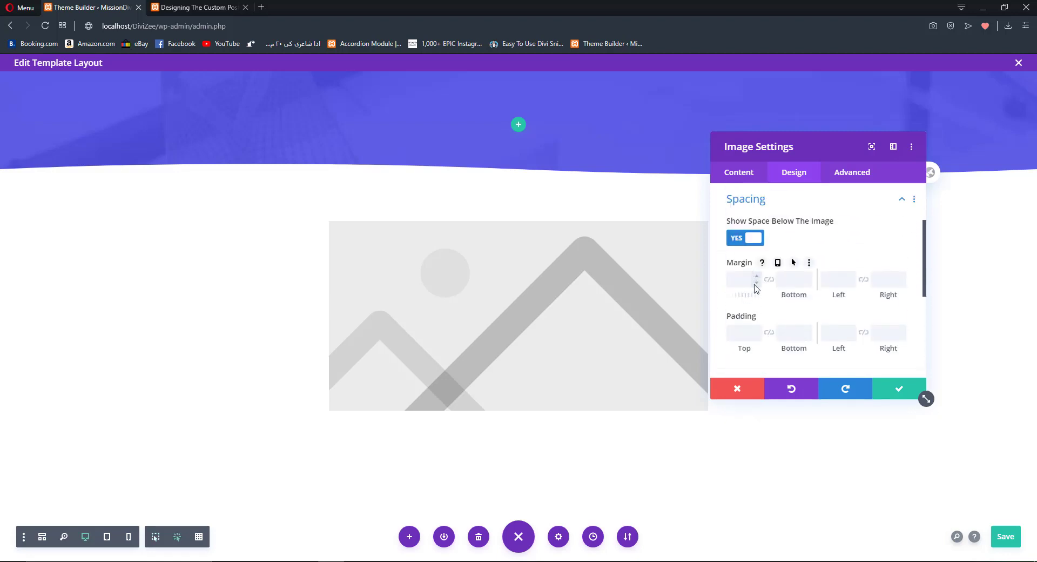
click(757, 282)
drag(755, 289, 756, 286)
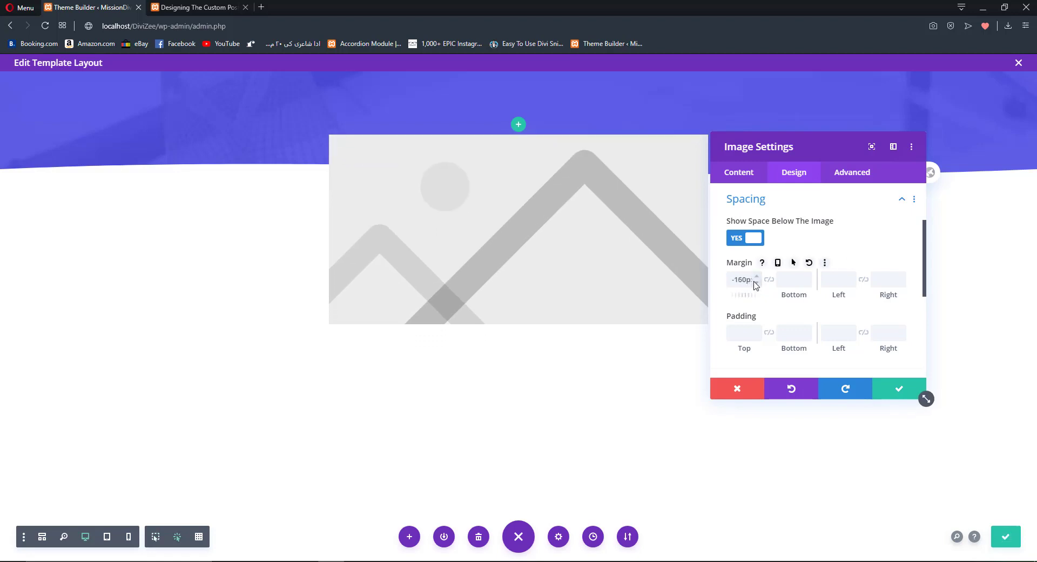
click(899, 389)
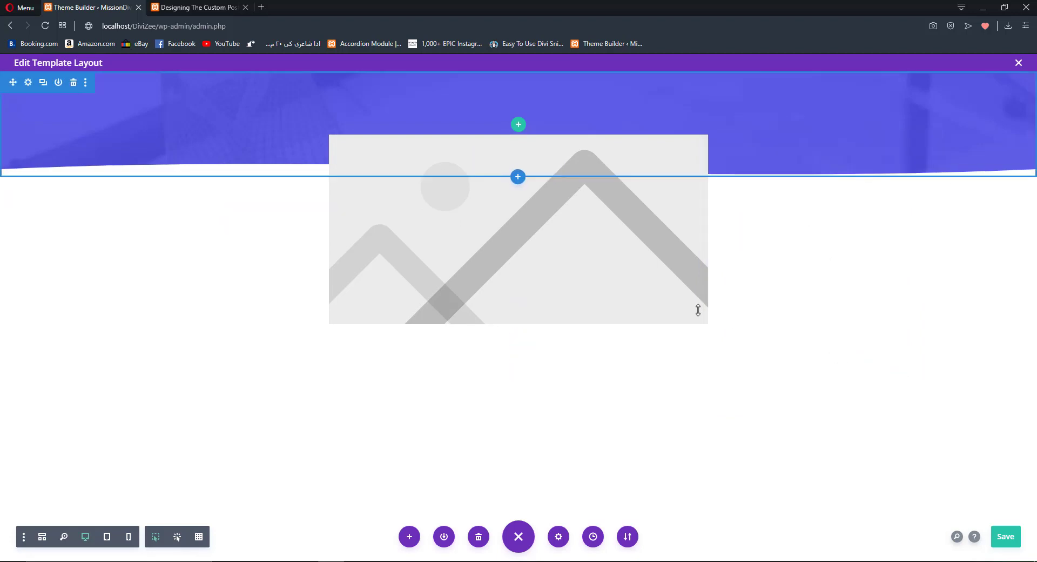
Increase the header section's bottom spacing so the blue band extends further down behind the featured image.
drag(254, 166, 251, 174)
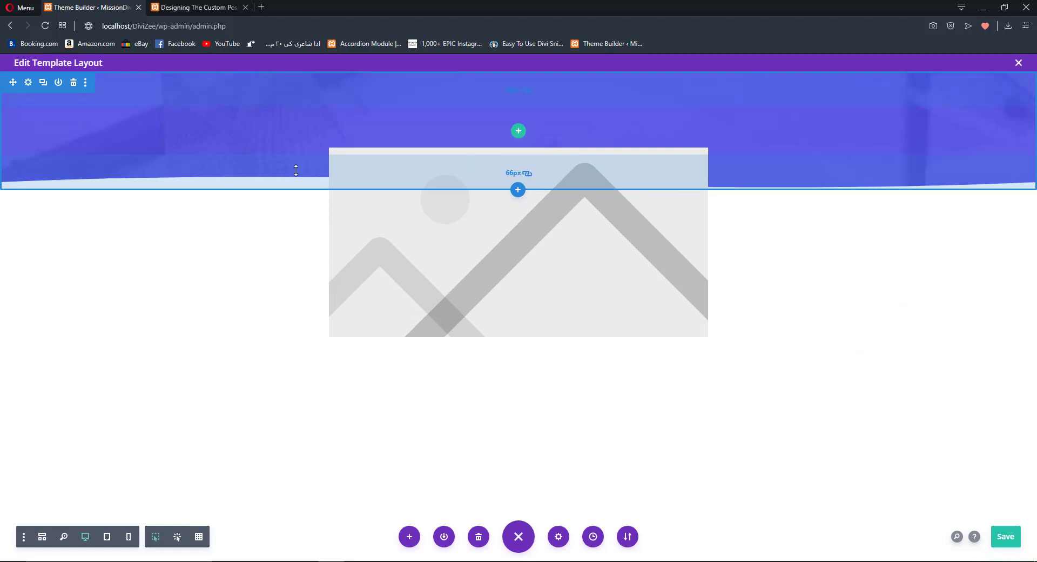
drag(287, 171, 284, 180)
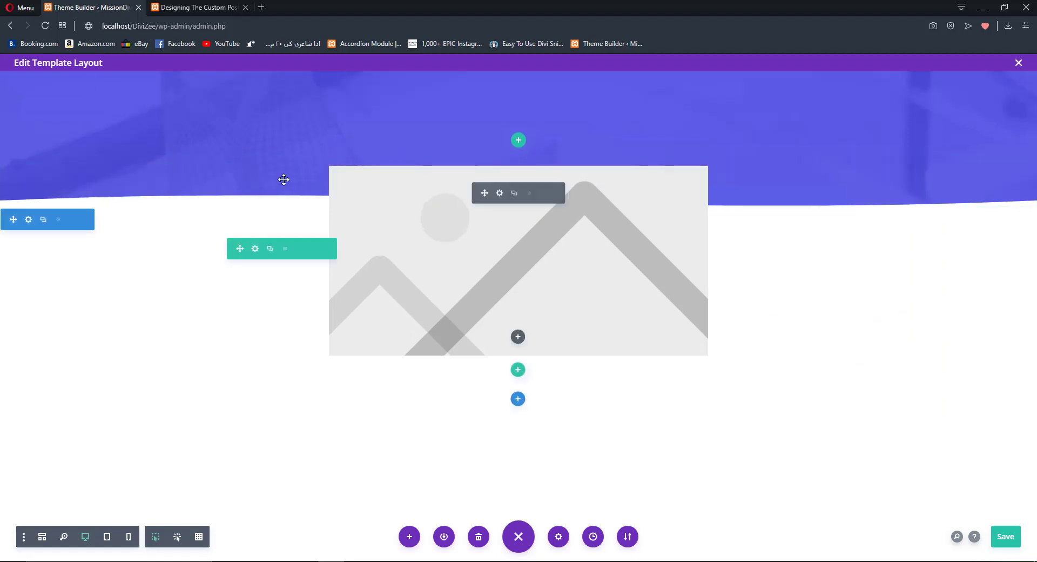
Set the featured image's top margin to -180px.
click(498, 196)
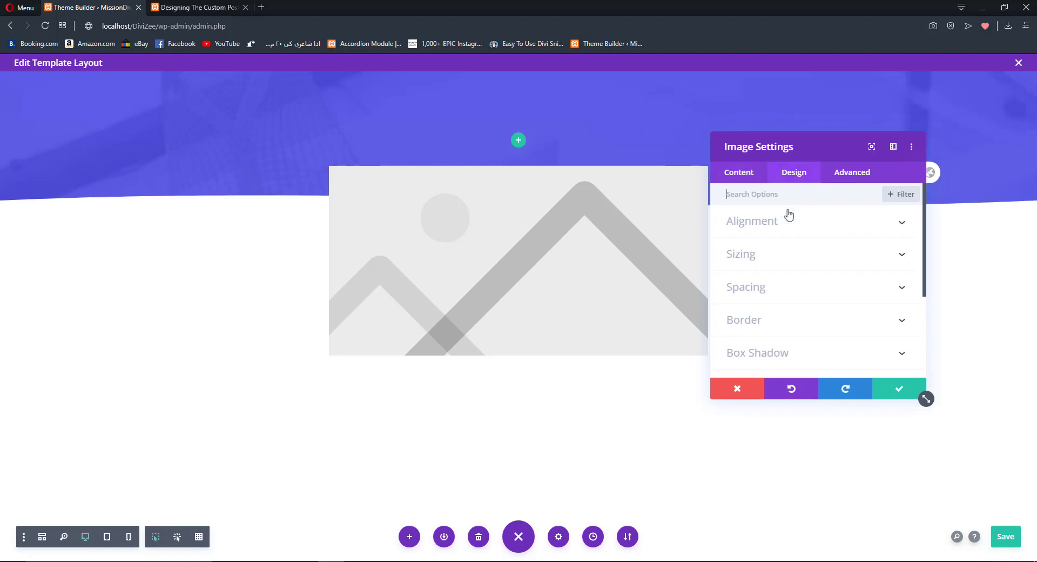
click(743, 287)
click(740, 280)
text(-180px)
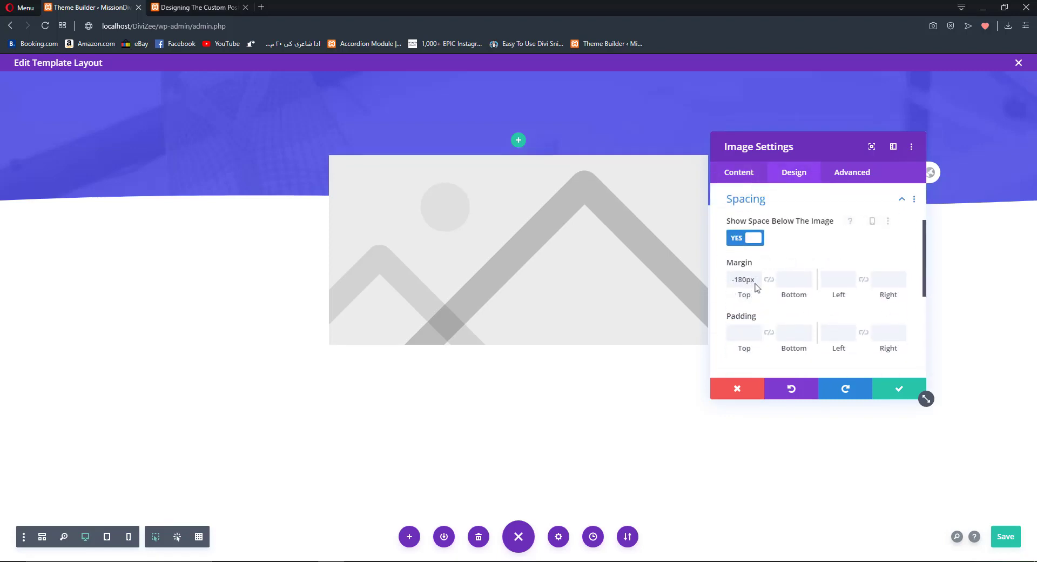
Apply the soft box shadow preset with an even glow on all sides to the featured image.
scroll(756, 287, up, 2)
click(766, 289)
scroll(774, 258, down, 2)
click(775, 258)
click(884, 259)
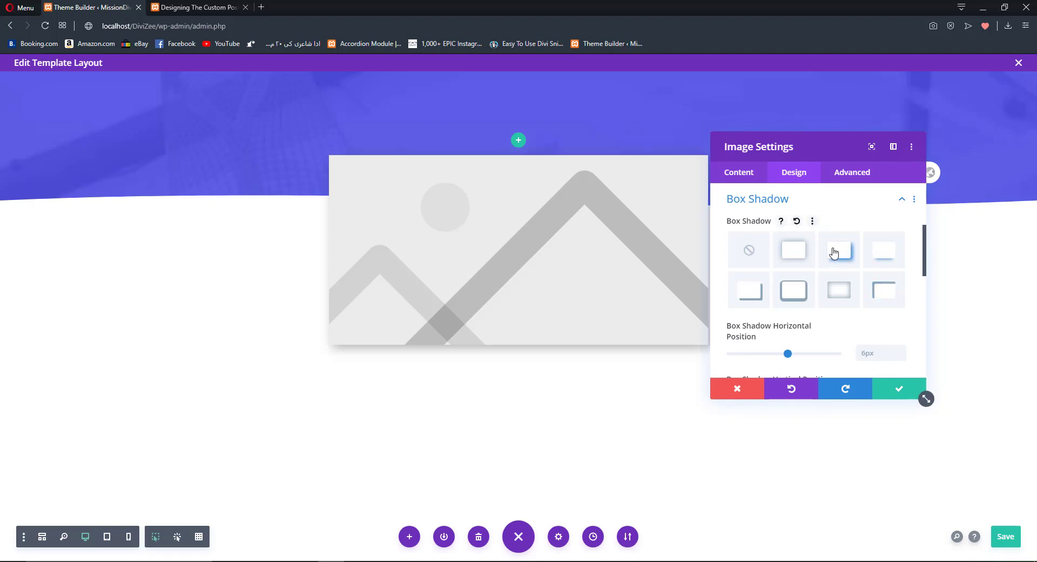
click(836, 251)
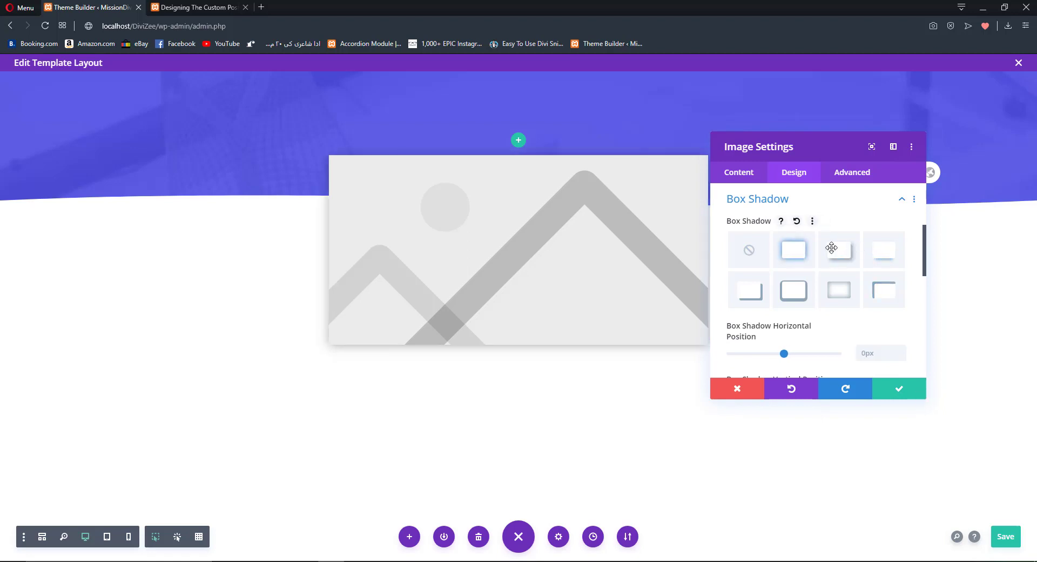
click(802, 251)
Set the featured image's shadow blur strength to 22px and spread strength to -3px, and save the image settings and template layout.
scroll(802, 251, down, 2)
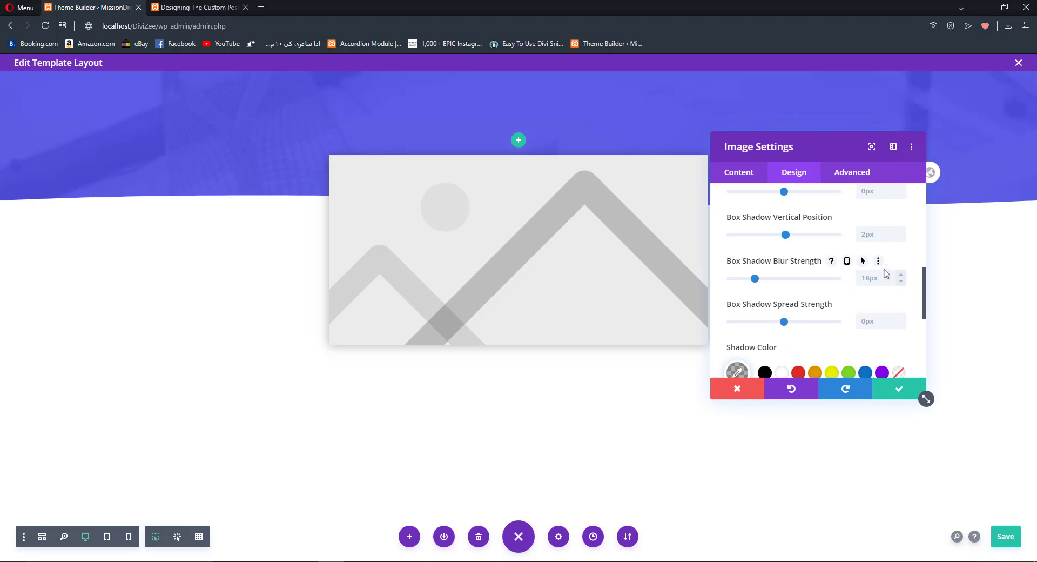
double_click(900, 274)
double_click(900, 324)
click(901, 326)
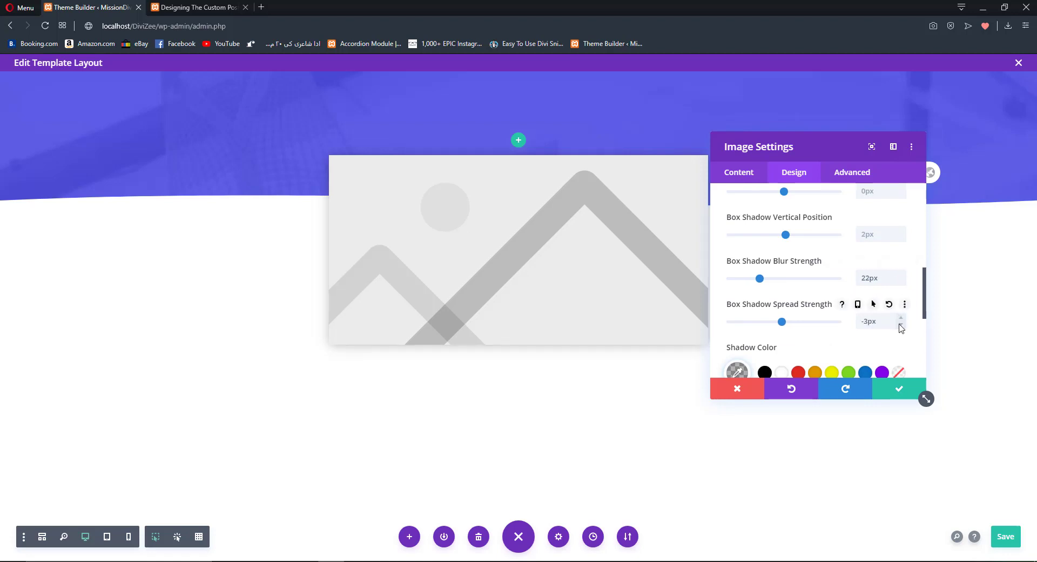
click(909, 395)
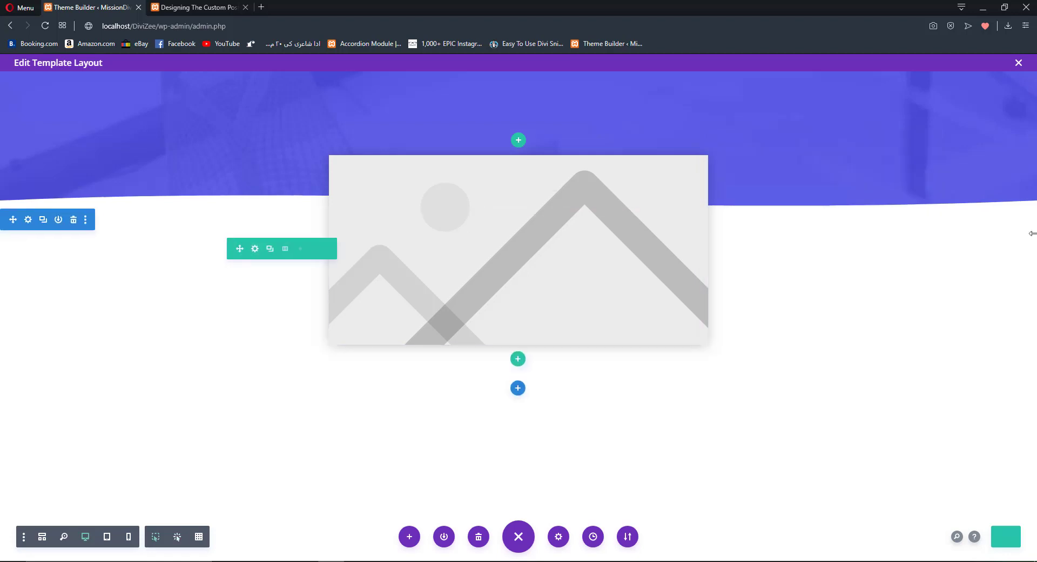
key(ctrl+s)
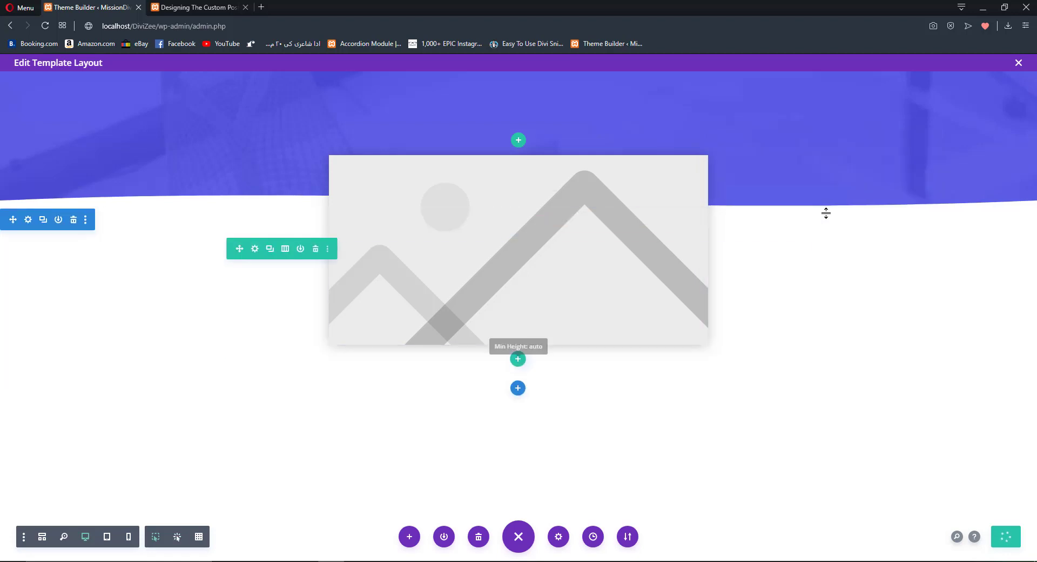
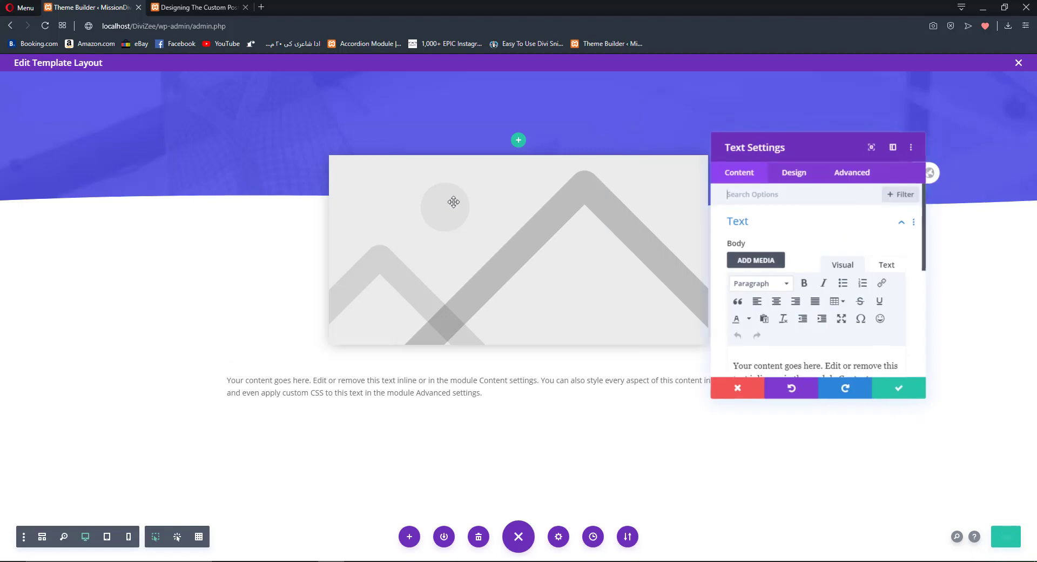
Replace the new Text module's body with the dynamic Post Categories content.
scroll(812, 346, down, 2)
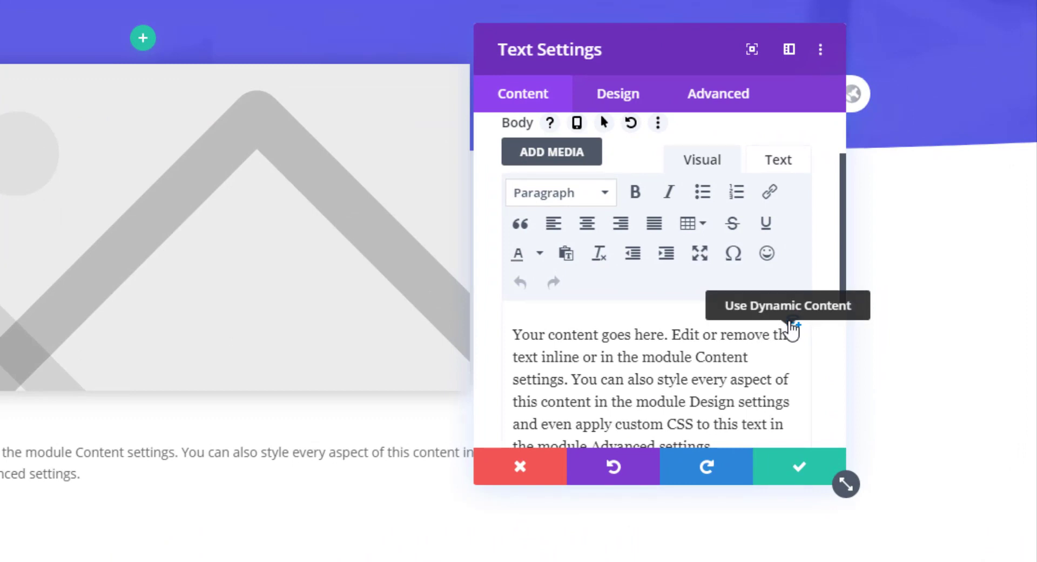
click(792, 324)
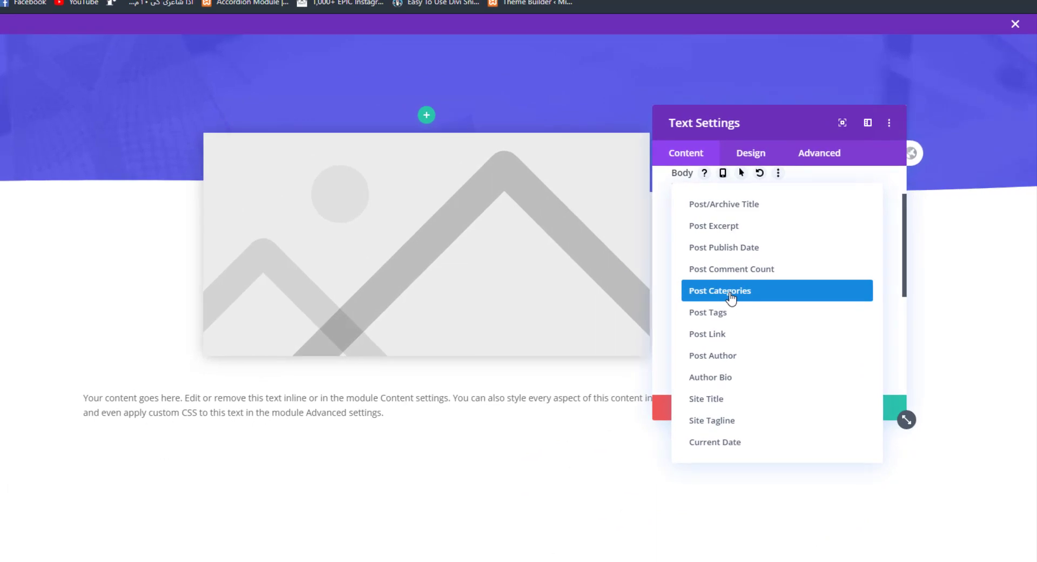
click(731, 296)
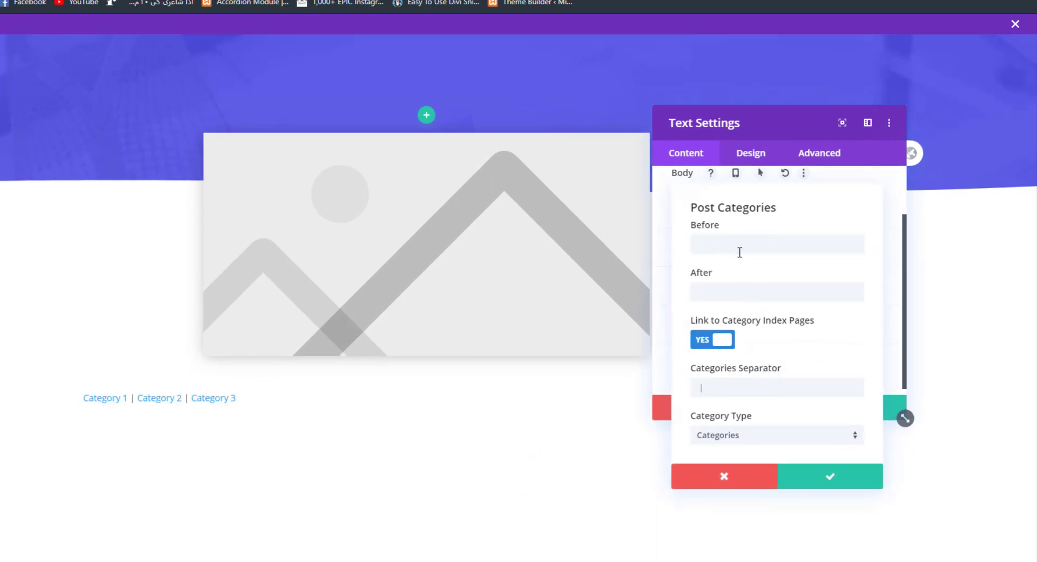
Try adding the text "Cat" before and "Try" after the post categories.
click(736, 243)
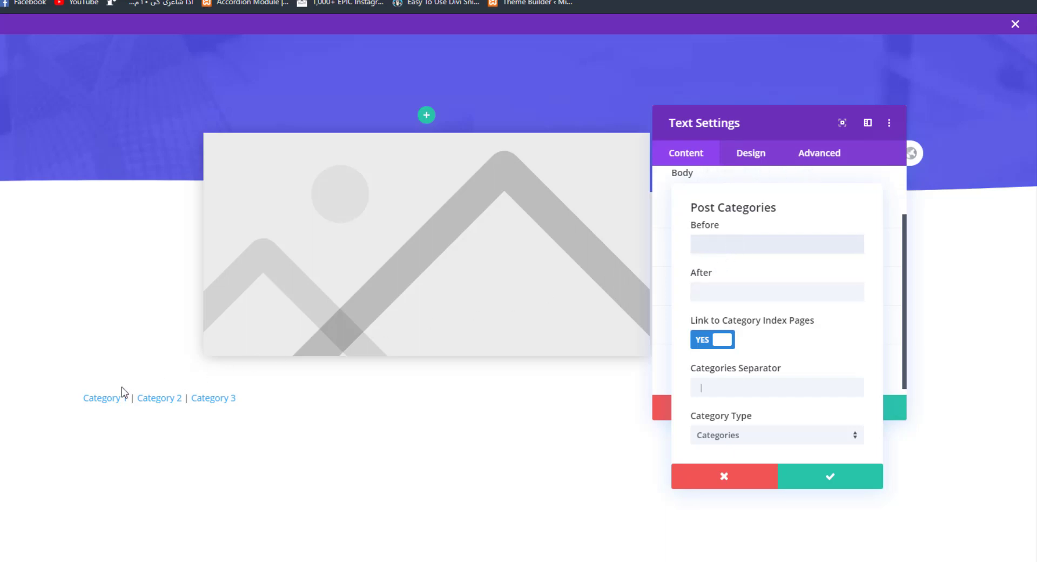
click(721, 247)
text(Cat)
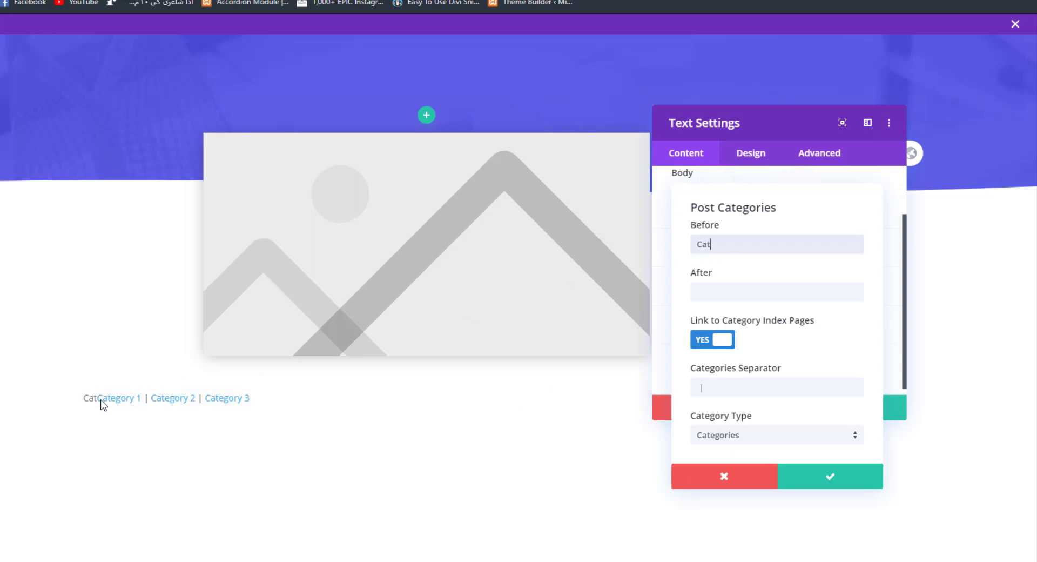
click(734, 295)
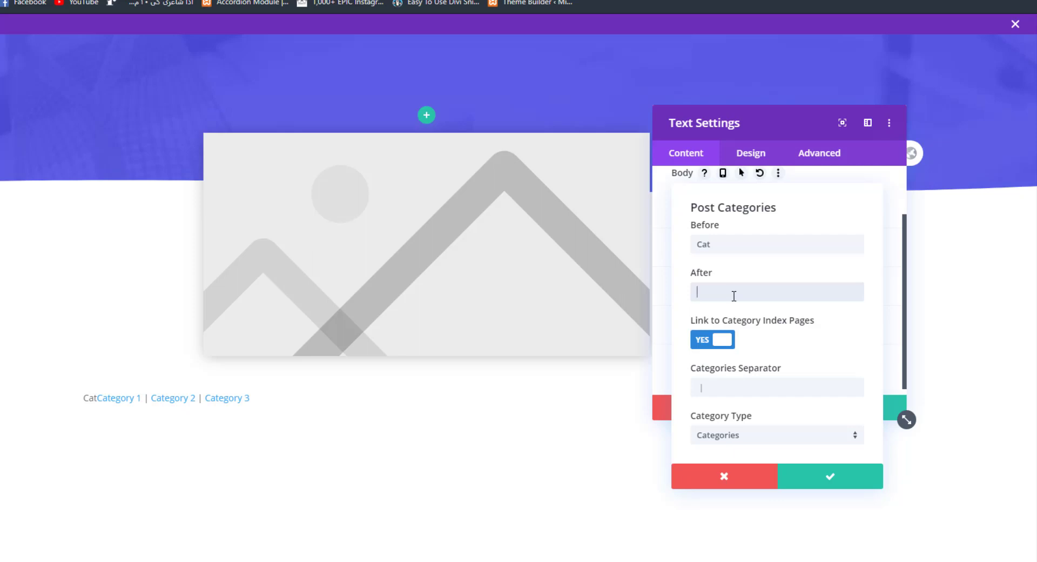
text(Try)
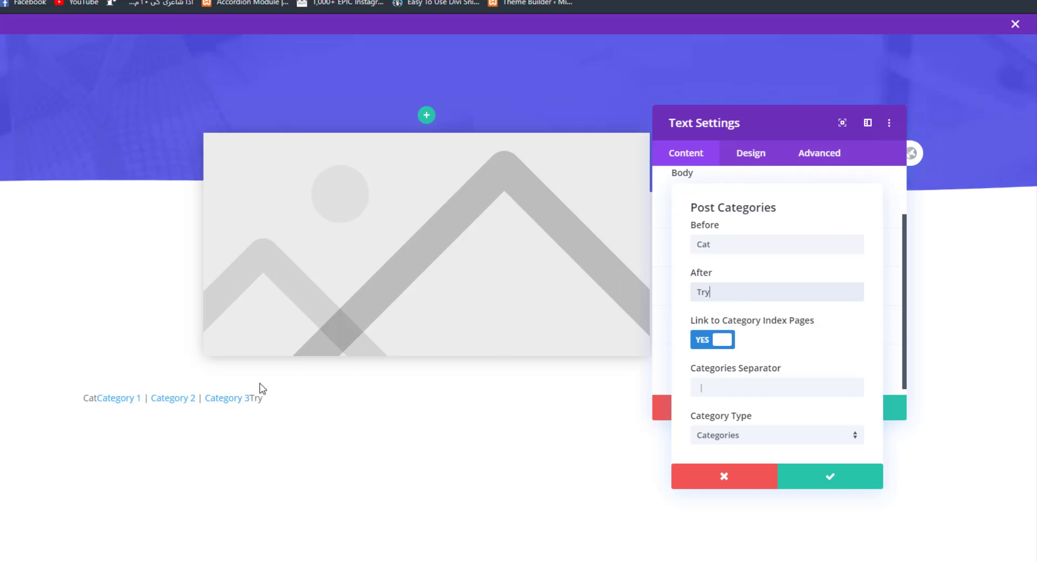
Clear the text entered before and after the post categories.
drag(752, 319, 630, 293)
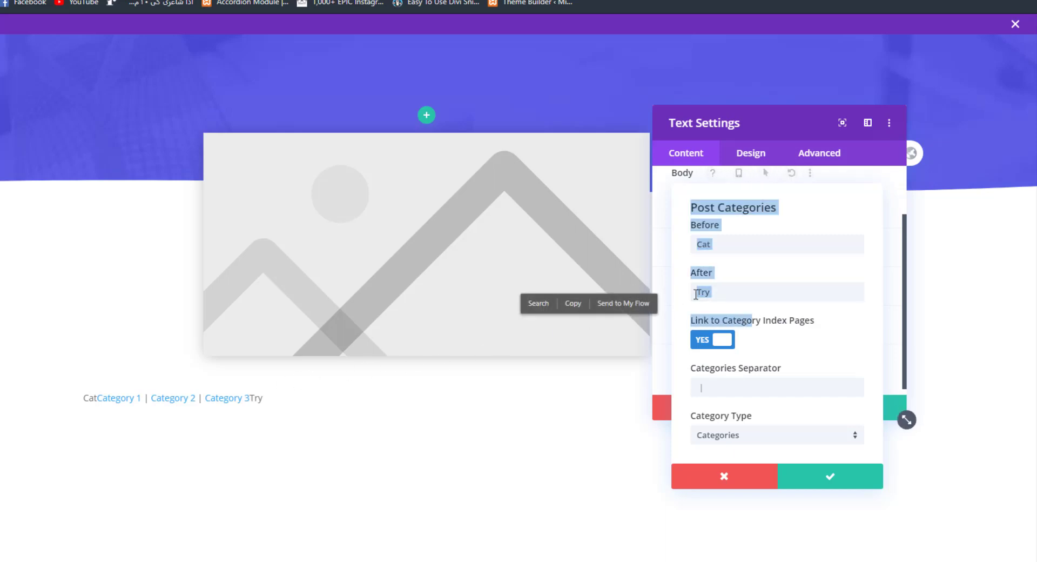
click(795, 297)
key(BackSpace)
key(BackSpace)
key(BackSpace)
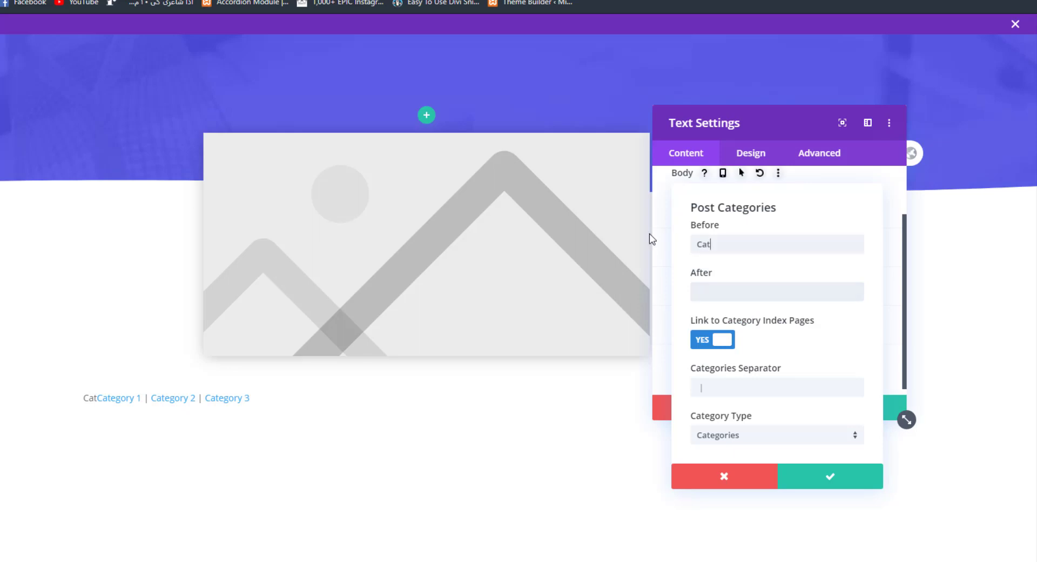
key(shift+Tab)
key(BackSpace)
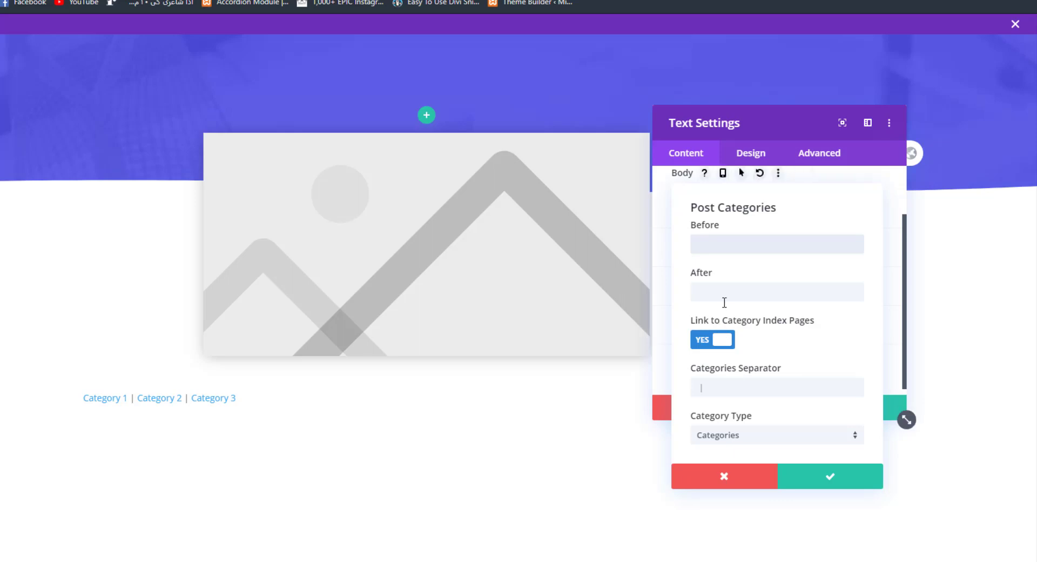
Keep the "|" separator and the Categories type for the post categories, and confirm the dynamic content.
click(729, 369)
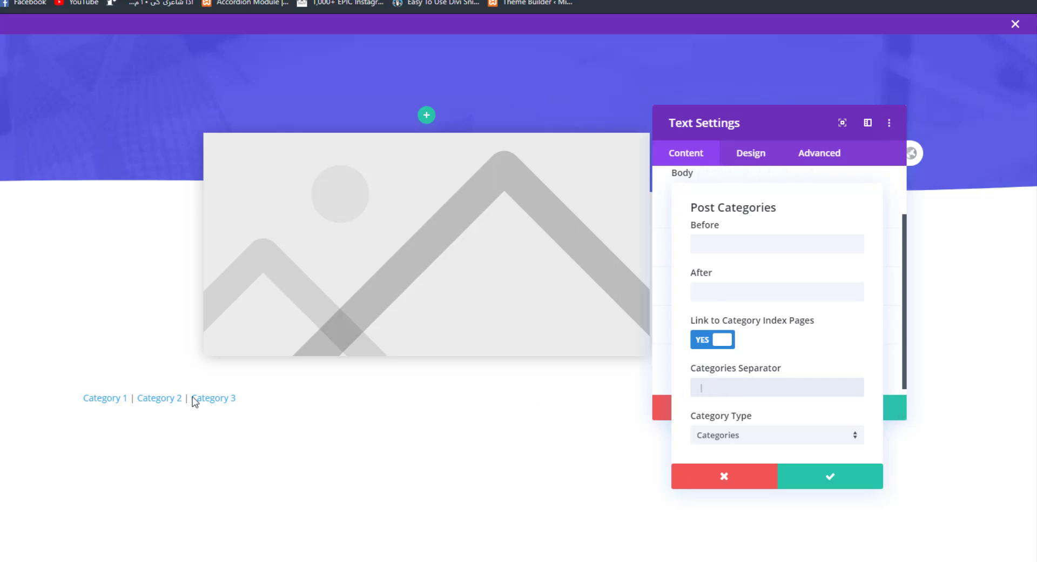
click(730, 439)
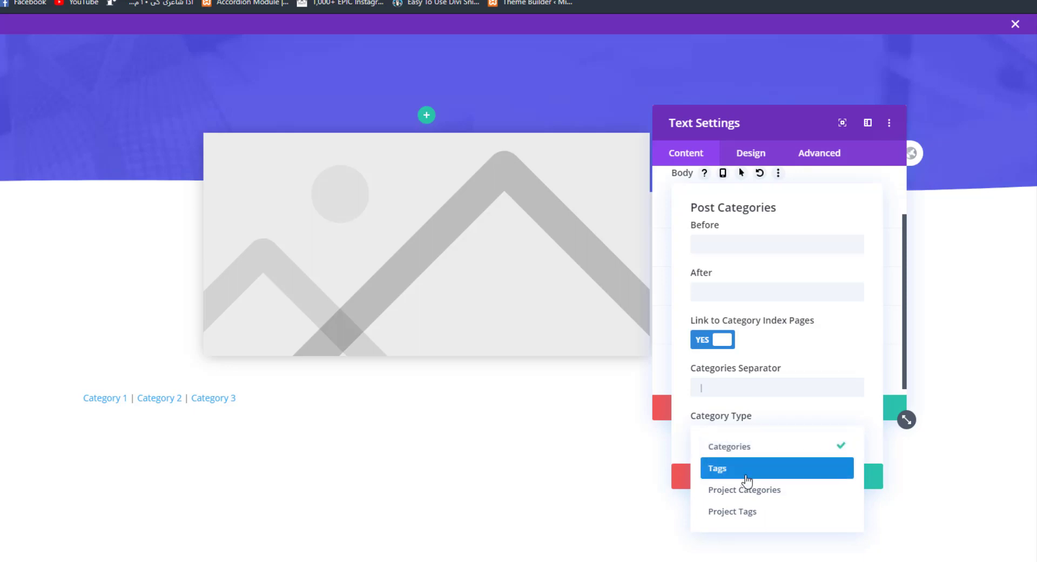
click(741, 446)
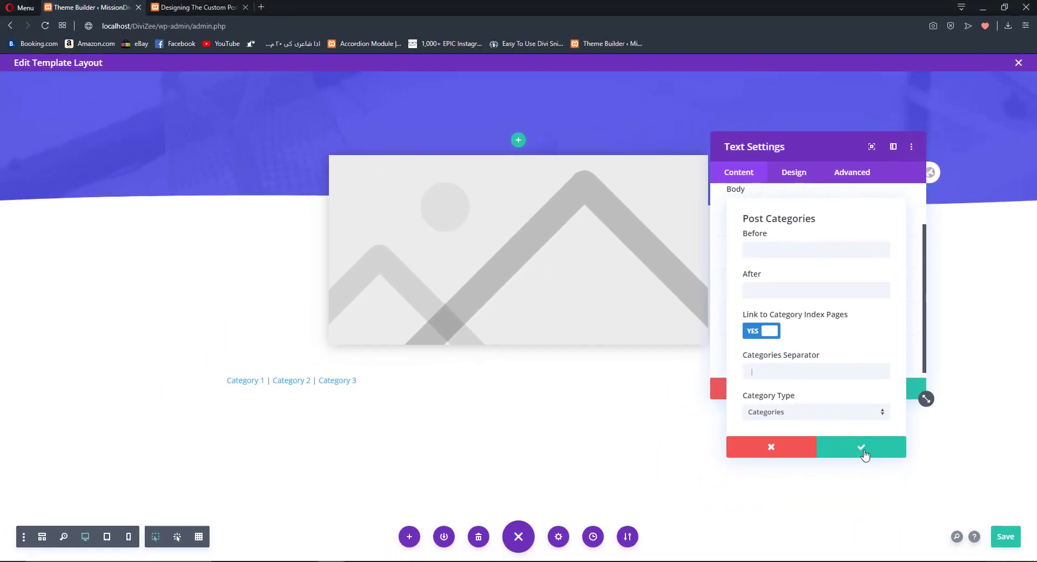
click(860, 434)
scroll(794, 256, up, 1)
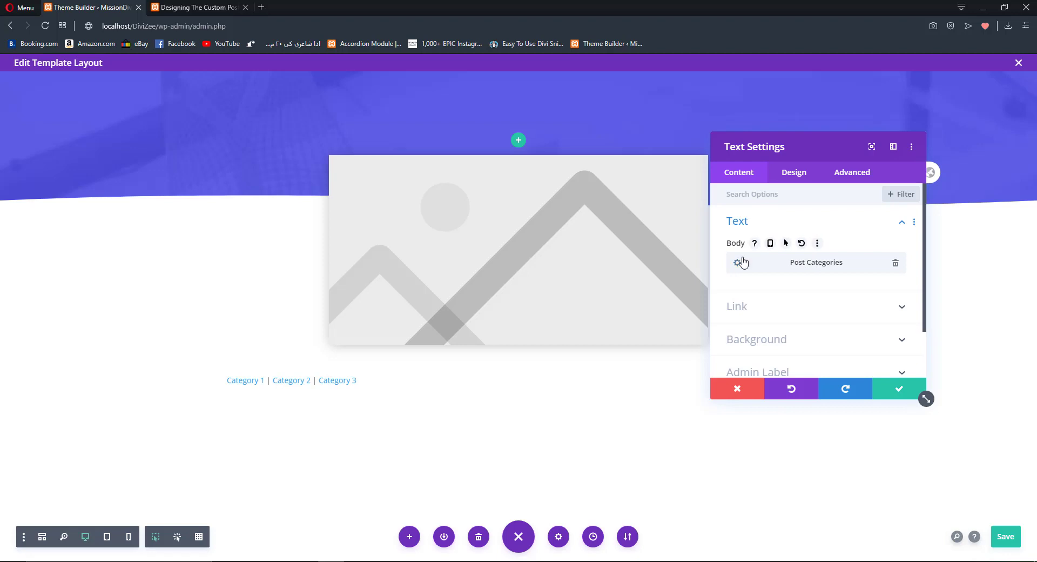
Style the category links with the Poppins font, Medium weight and uppercase letters.
click(798, 174)
click(759, 232)
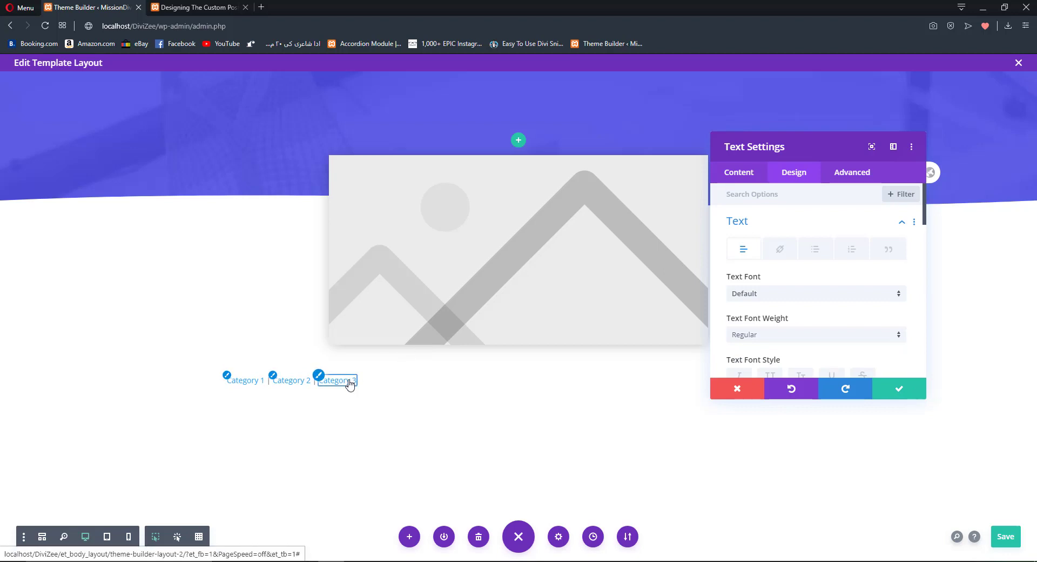
click(776, 258)
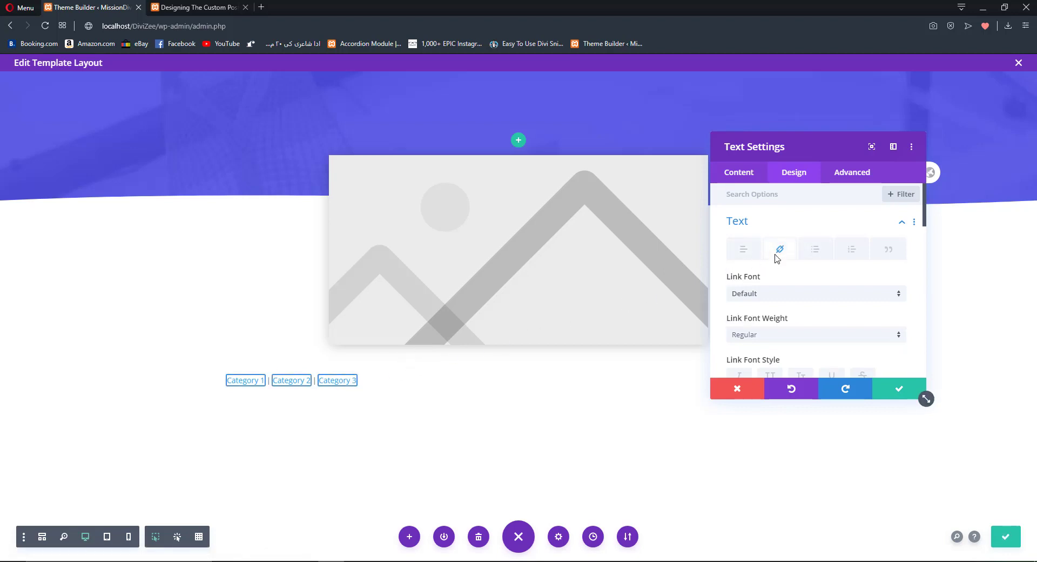
click(744, 296)
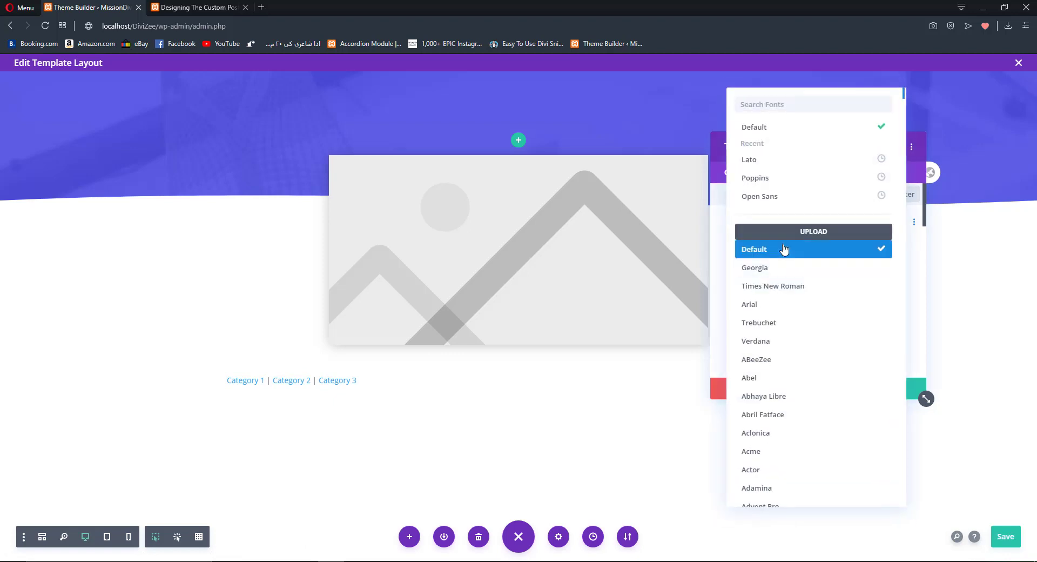
click(771, 179)
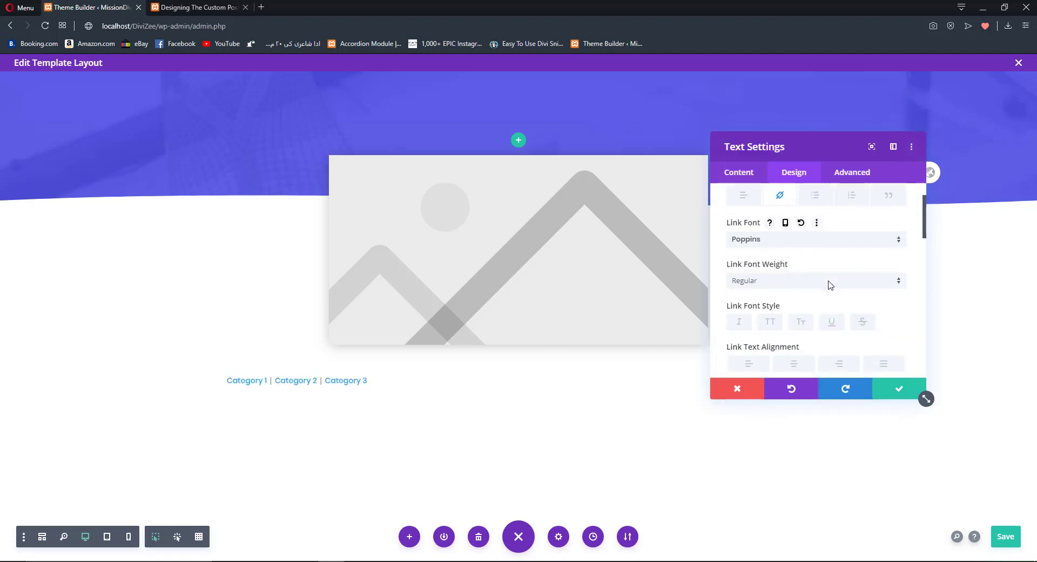
click(775, 281)
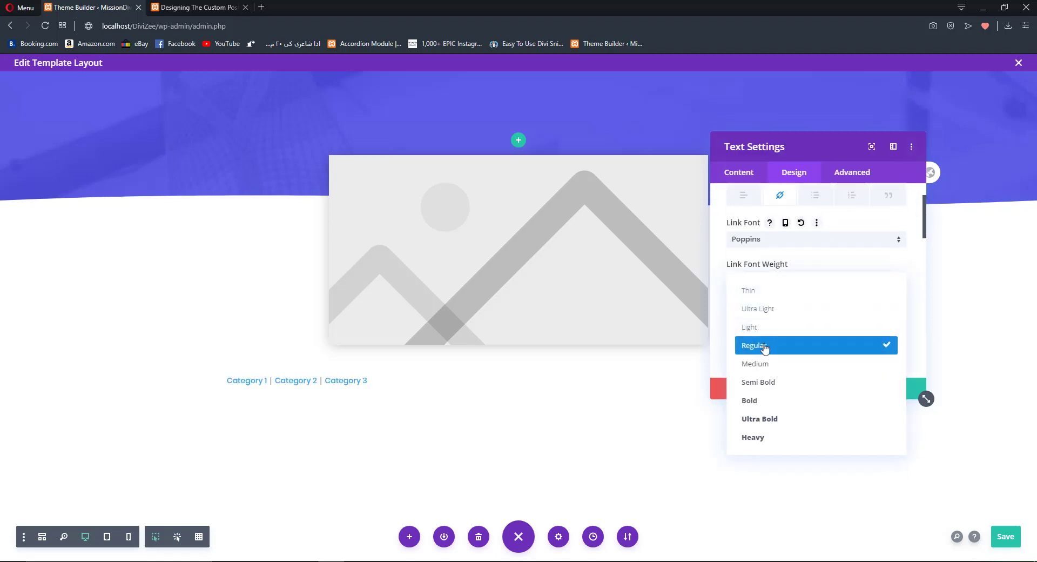
click(762, 364)
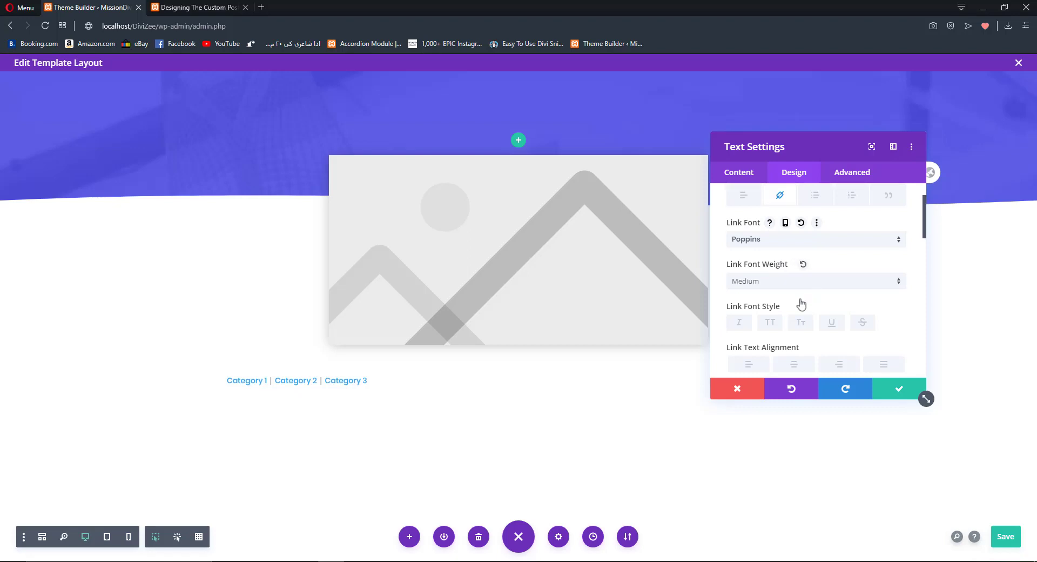
click(770, 323)
Set the category links' text color to white (#ffffff).
scroll(791, 306, down, 2)
scroll(799, 309, down, 1)
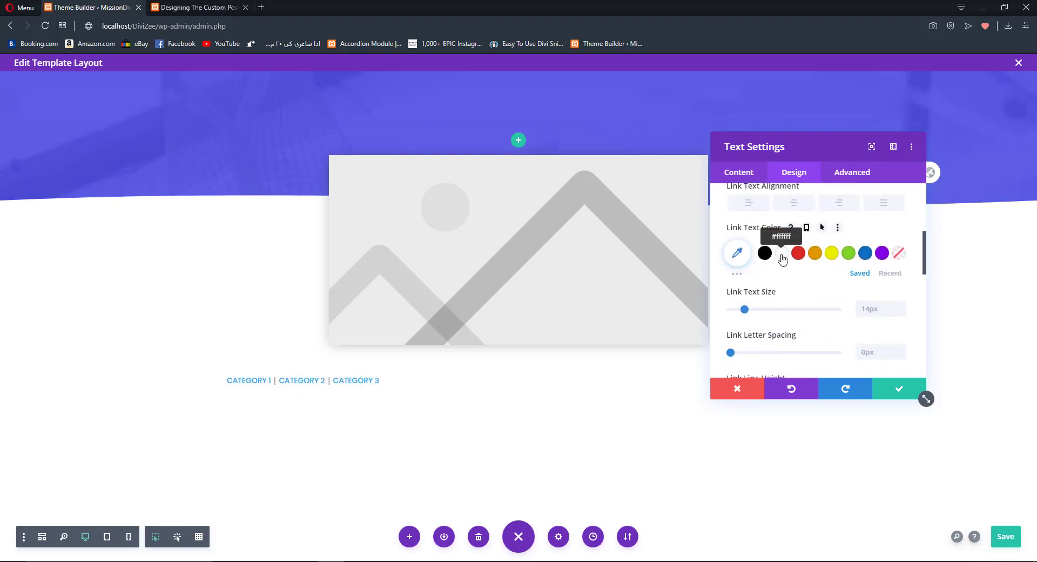
click(781, 253)
Set the post categories module's regular text color to white (#ffffff).
scroll(816, 271, down, 3)
scroll(817, 272, up, 6)
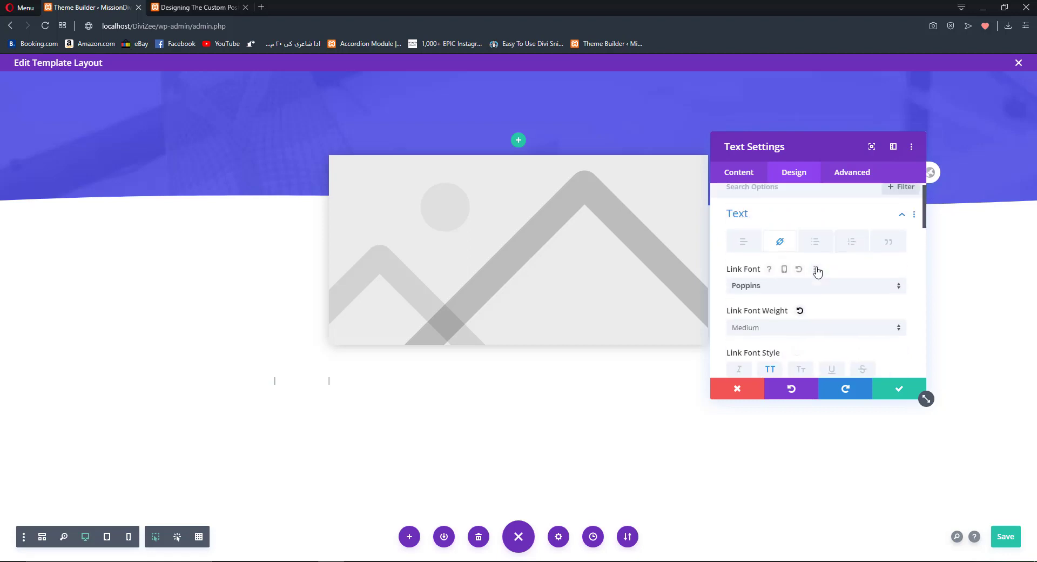
scroll(817, 272, up, 1)
click(742, 253)
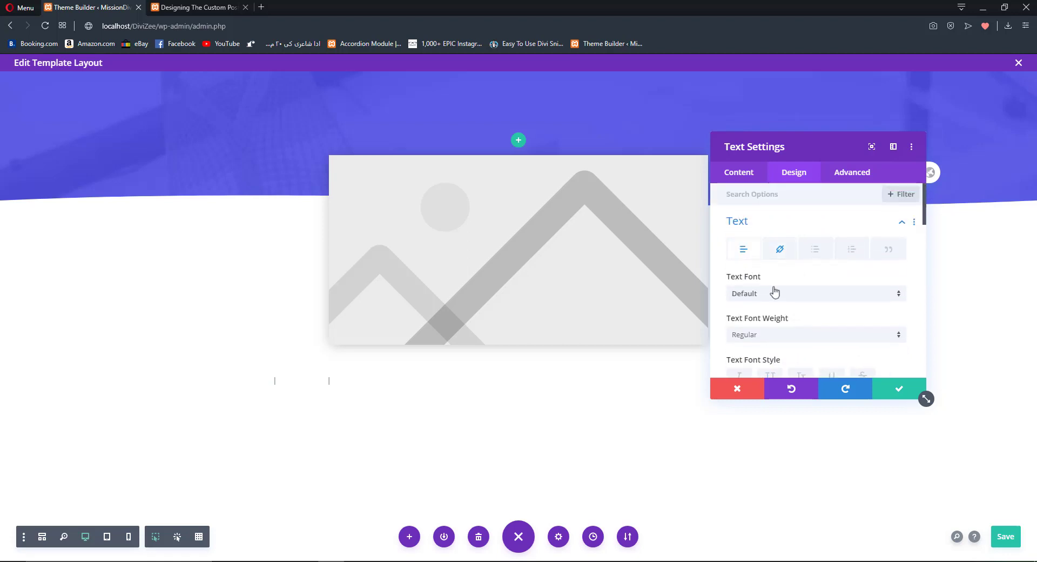
scroll(776, 295, down, 3)
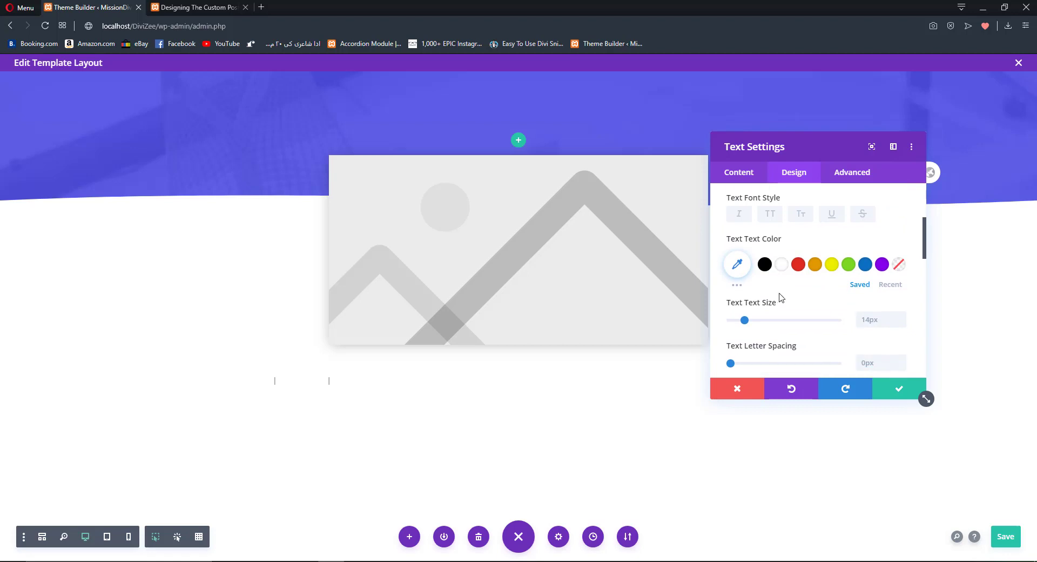
scroll(780, 296, down, 3)
scroll(780, 287, up, 3)
click(783, 266)
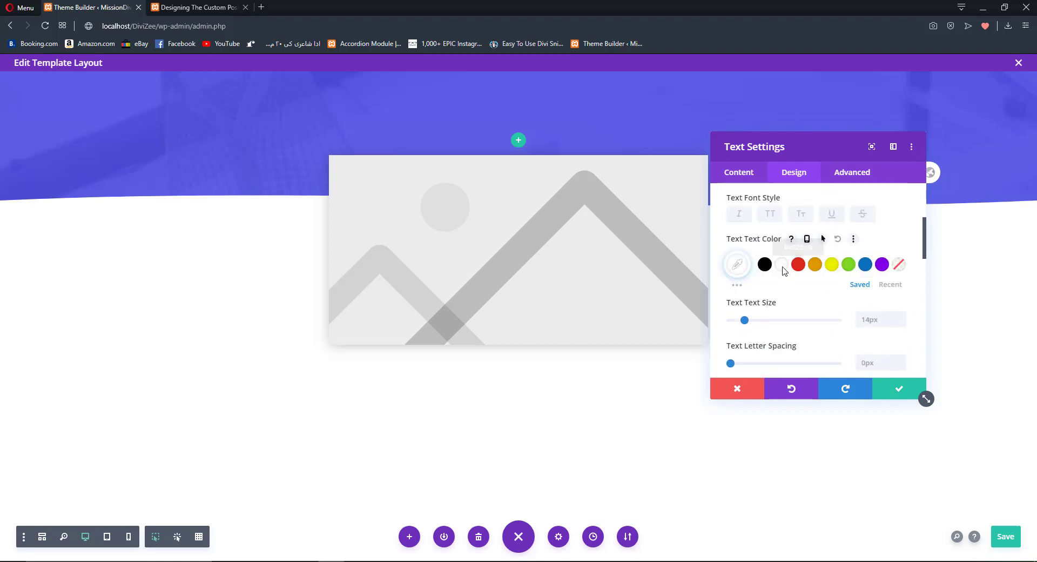
Center the text alignment of the post categories module.
scroll(784, 270, down, 2)
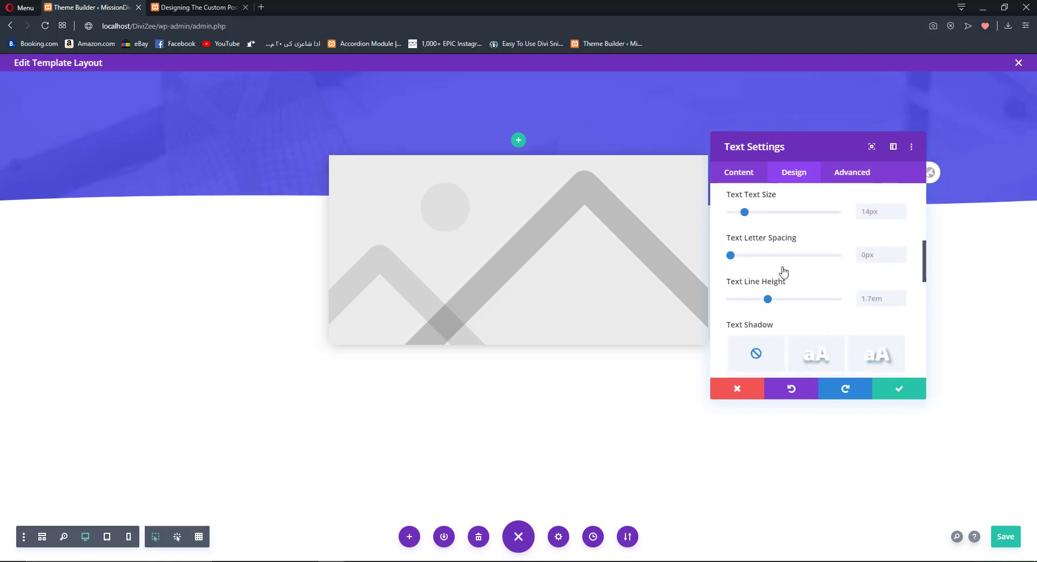
scroll(783, 271, down, 2)
scroll(782, 271, up, 1)
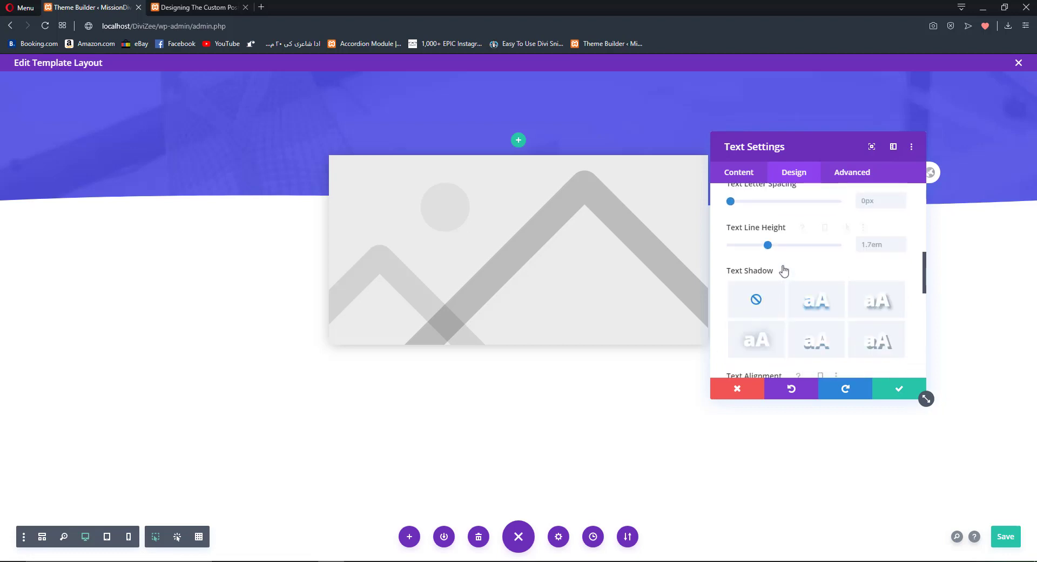
scroll(786, 259, down, 2)
click(790, 233)
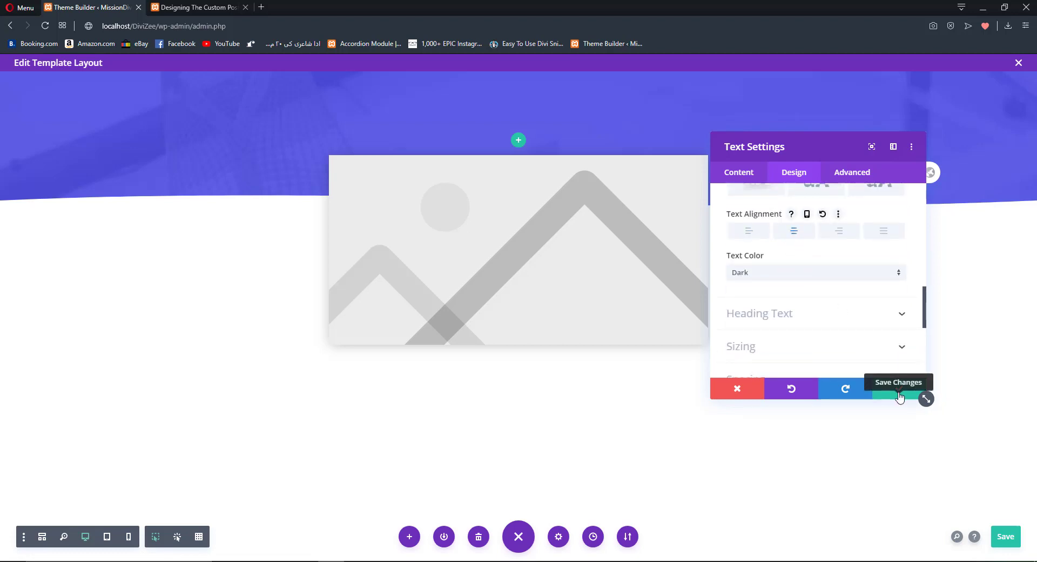
Give the post categories module a green background color (#29ad1d).
scroll(899, 397, down, 1)
scroll(899, 394, down, 3)
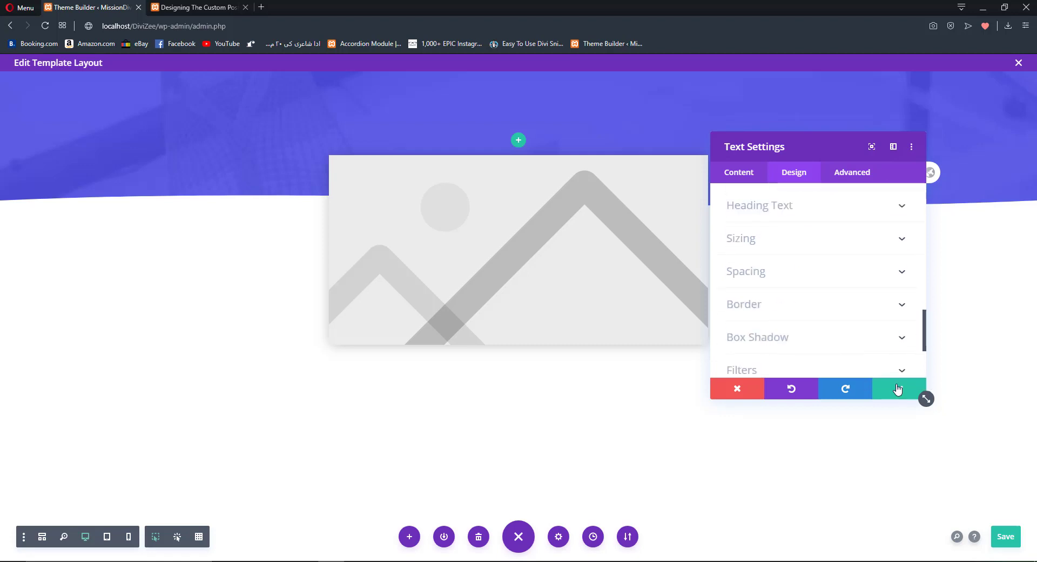
scroll(897, 388, down, 3)
click(738, 171)
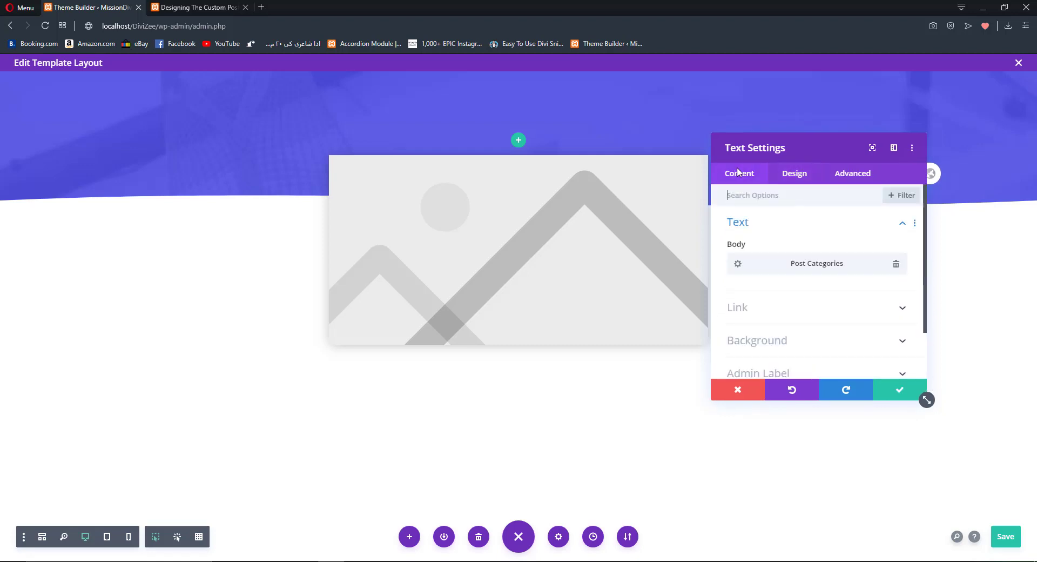
scroll(762, 340, down, 2)
click(771, 293)
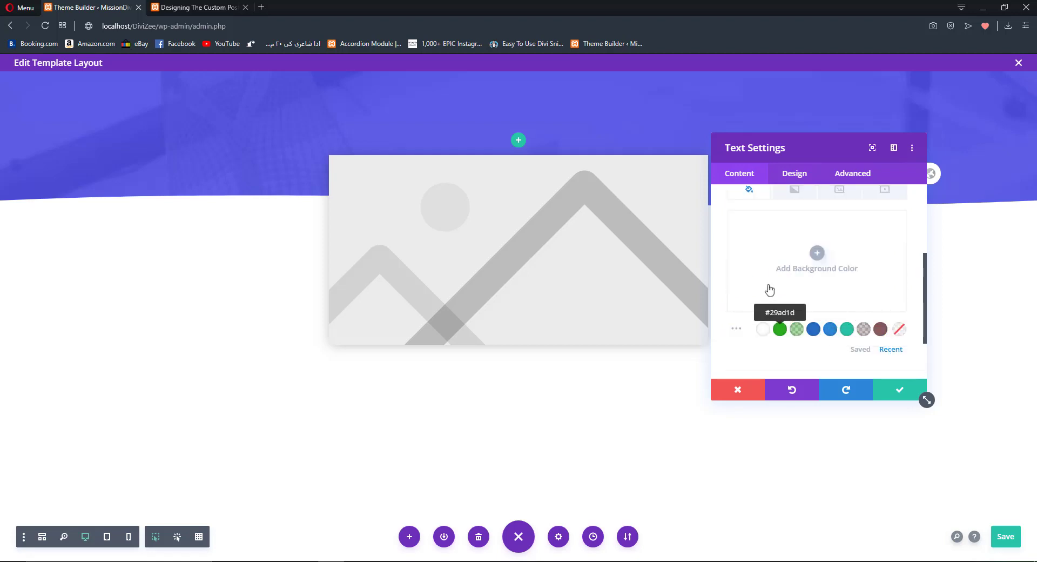
click(779, 328)
Fine-tune the hue and saturation of the categories module's green background to #30ad3d.
click(755, 252)
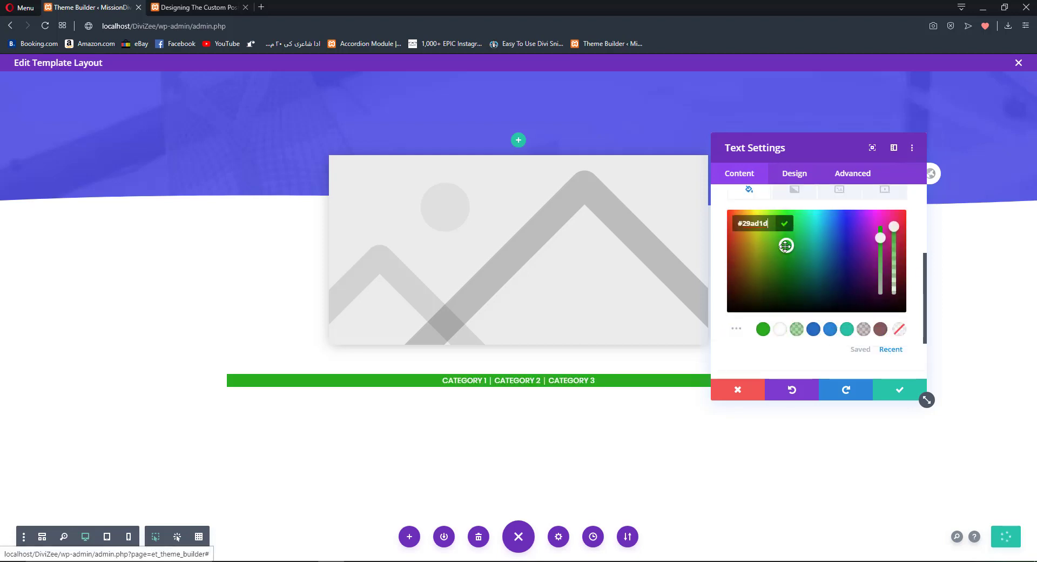
click(777, 249)
click(792, 243)
click(736, 329)
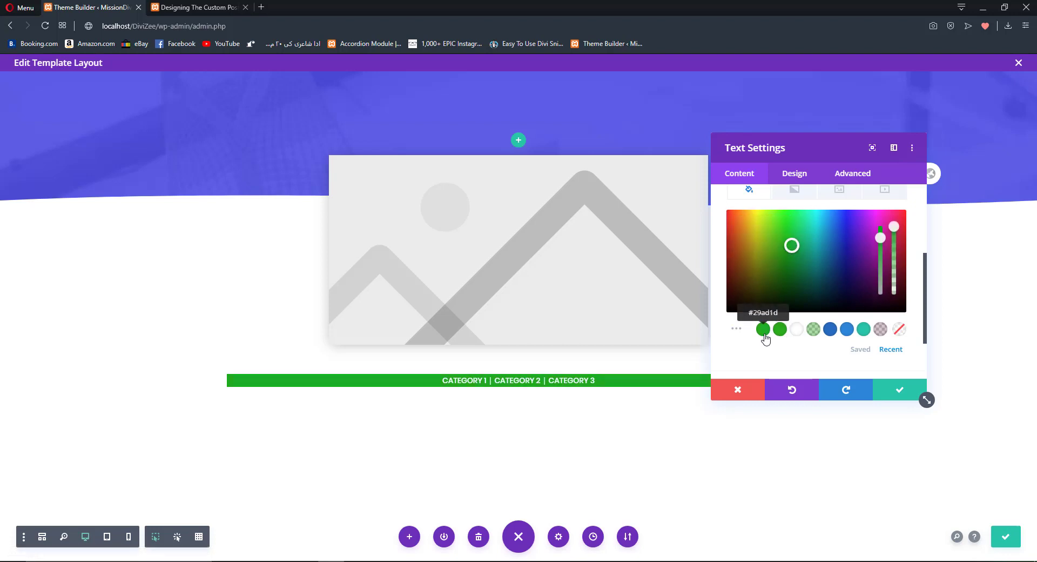
click(847, 294)
drag(880, 238, 879, 253)
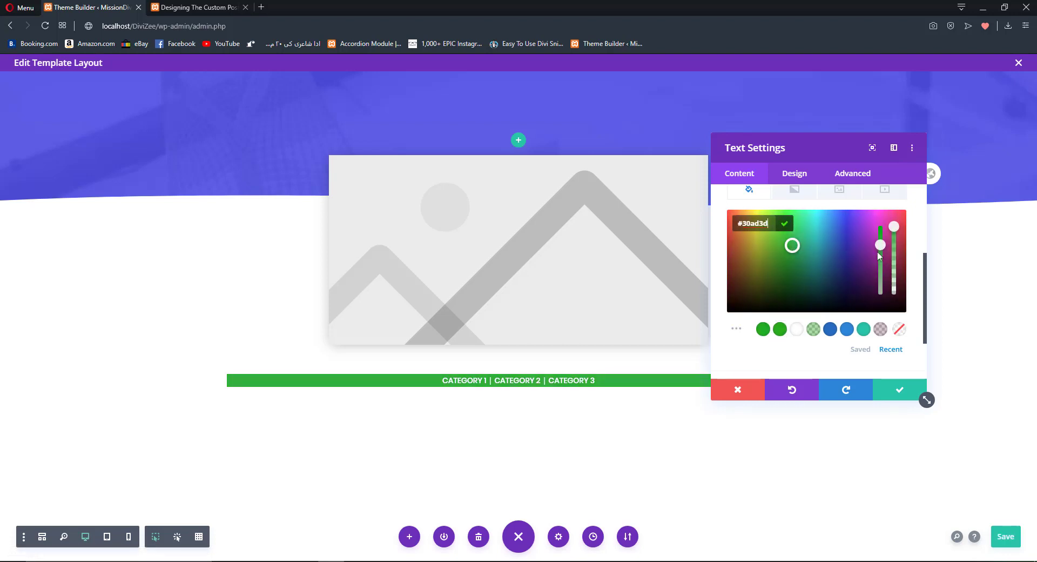
Set the categories module's width to 45% and center the module in its row.
scroll(763, 288, down, 2)
scroll(764, 292, up, 3)
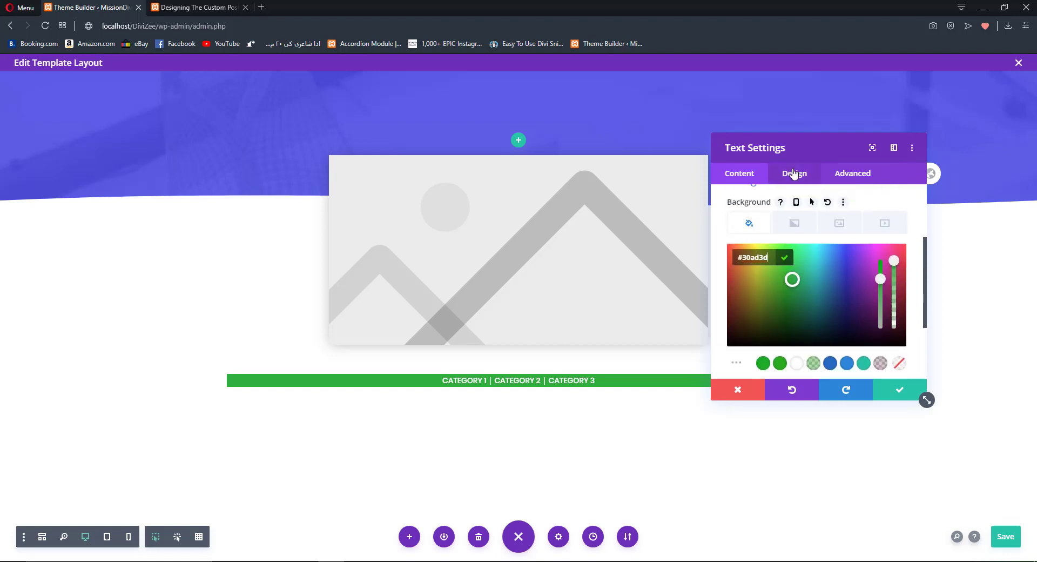
click(794, 174)
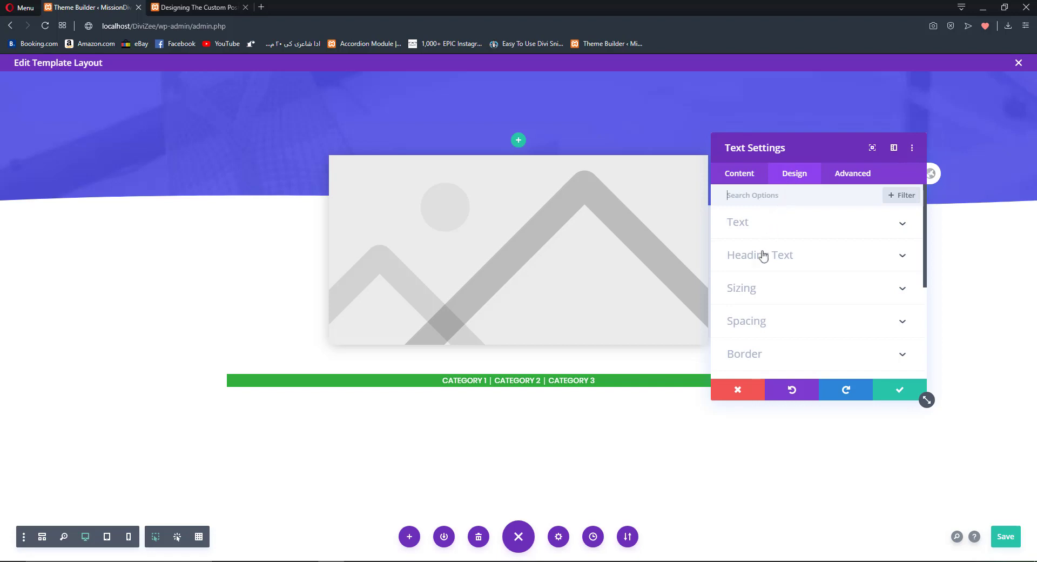
click(749, 295)
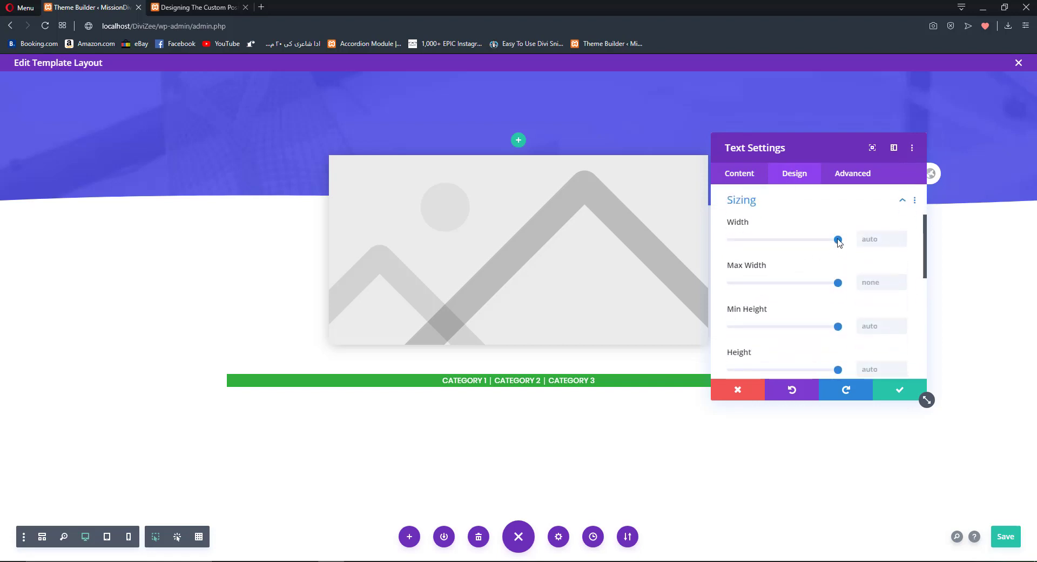
drag(839, 239, 786, 241)
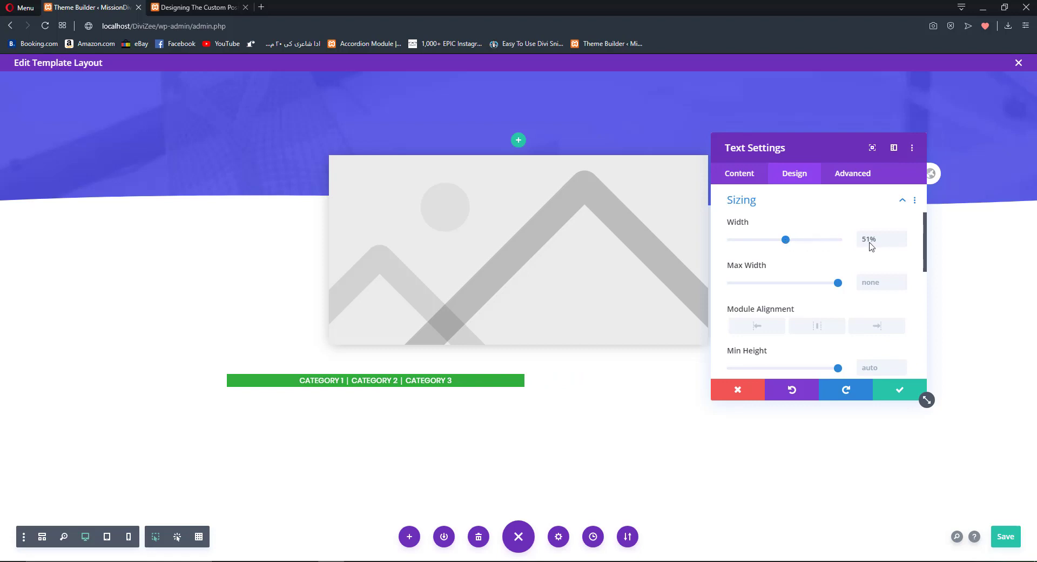
click(902, 242)
click(902, 242)
click(902, 242)
click(902, 242)
click(901, 242)
click(902, 242)
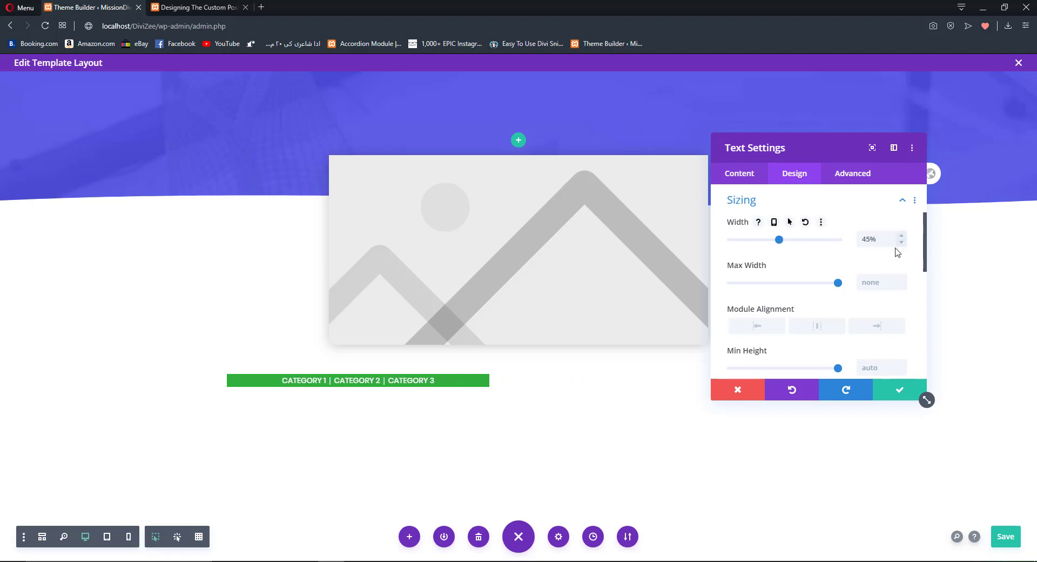
click(817, 326)
Add linked top and bottom padding of 1px to the categories module.
scroll(798, 331, down, 3)
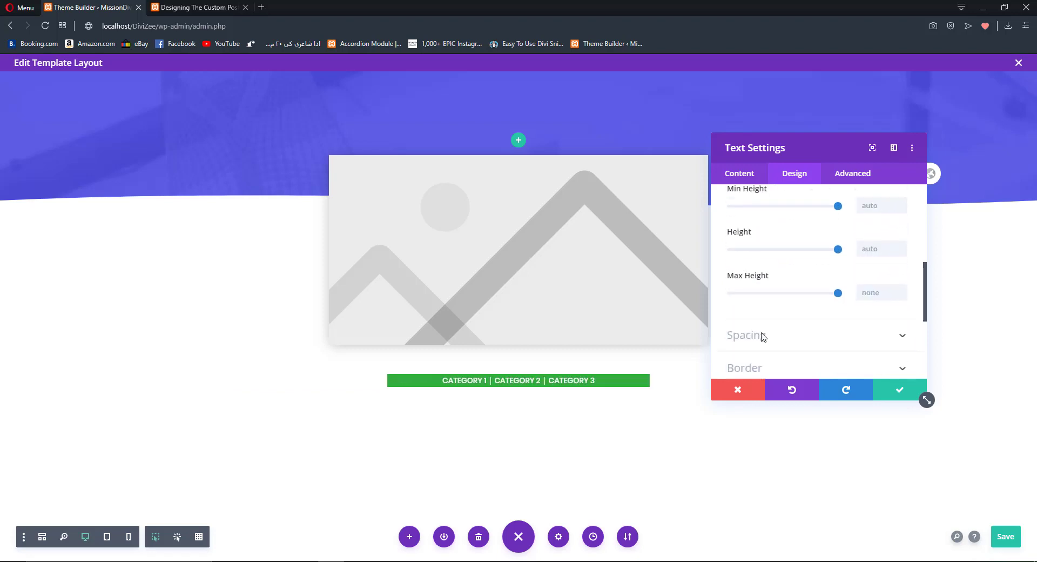
click(762, 336)
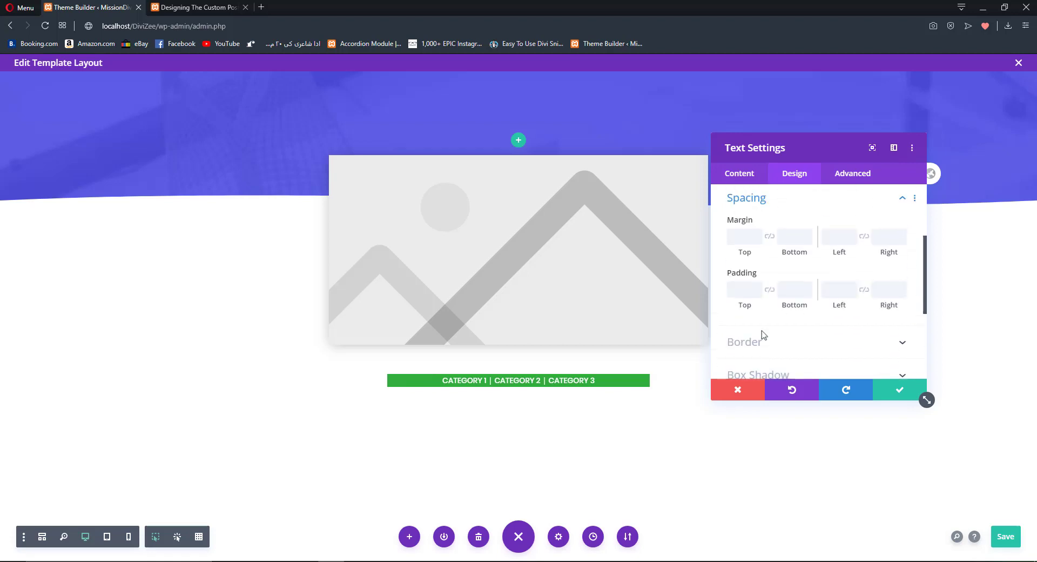
click(770, 292)
click(757, 288)
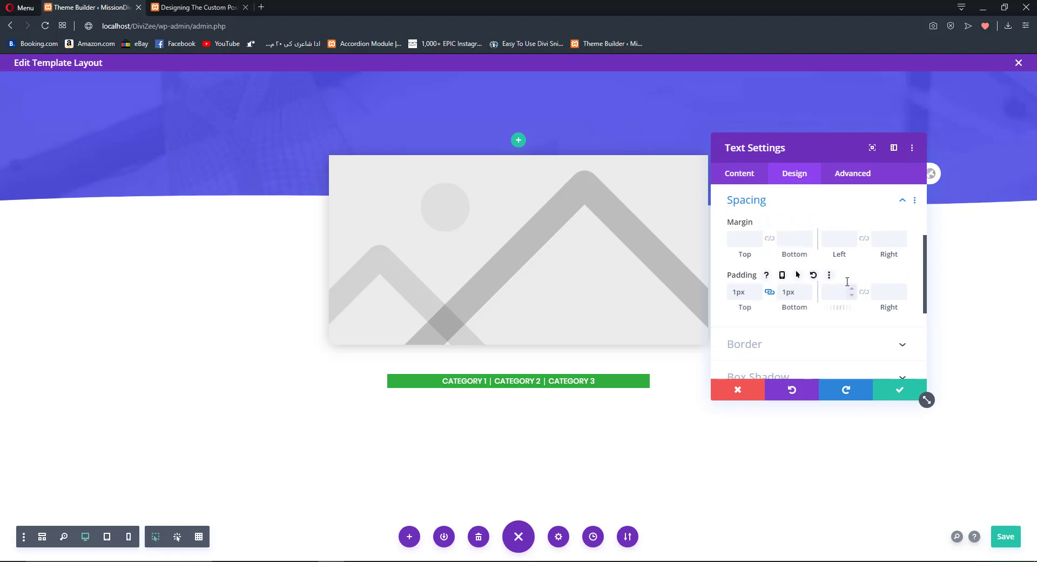
Round all four corners of the categories module by 10px.
scroll(790, 297, down, 1)
click(770, 297)
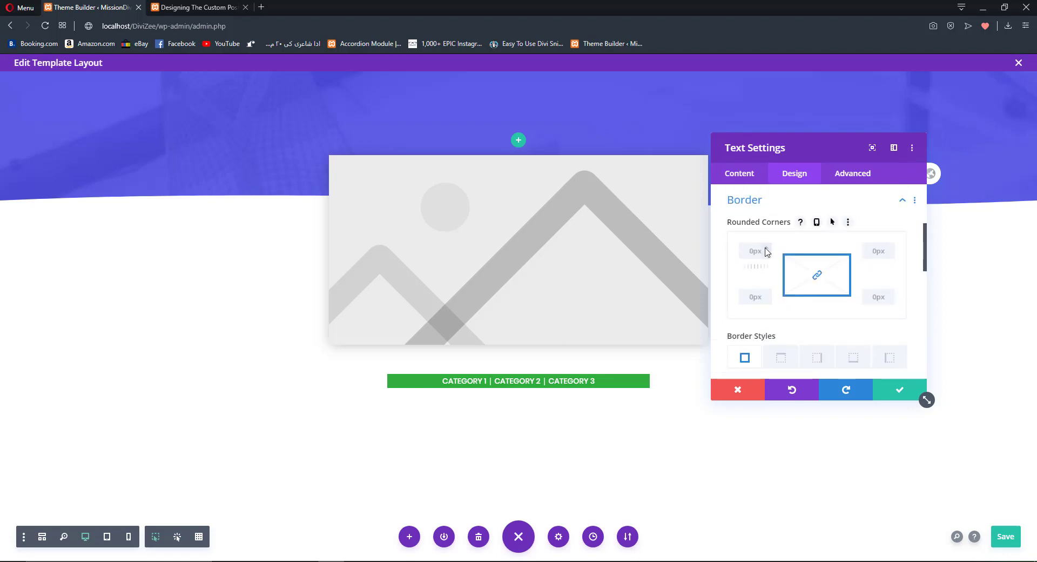
click(755, 251)
text(10)
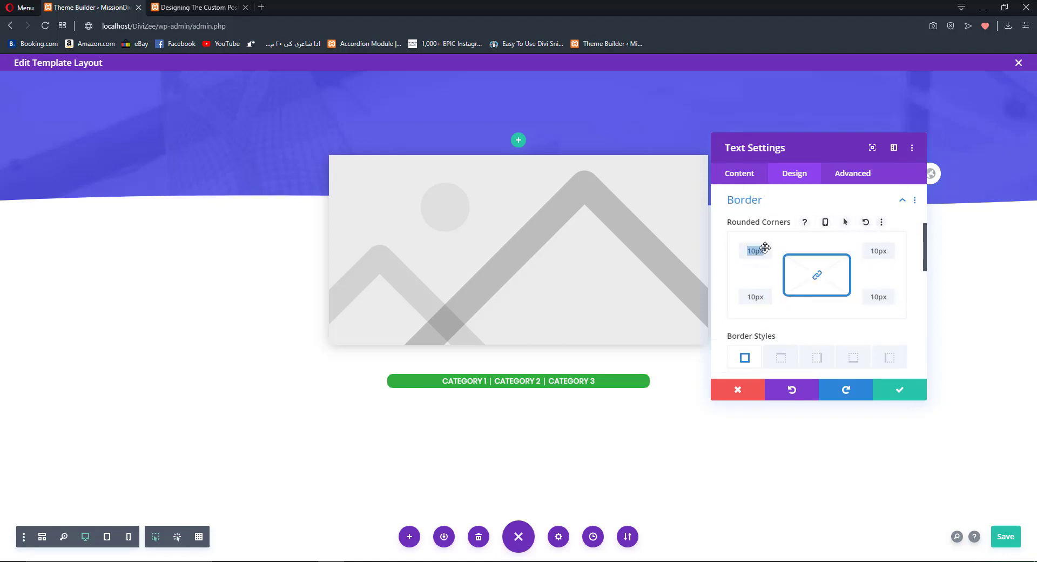
double_click(755, 251)
Reduce the categories module's width to 35% and save the module settings.
scroll(764, 249, up, 2)
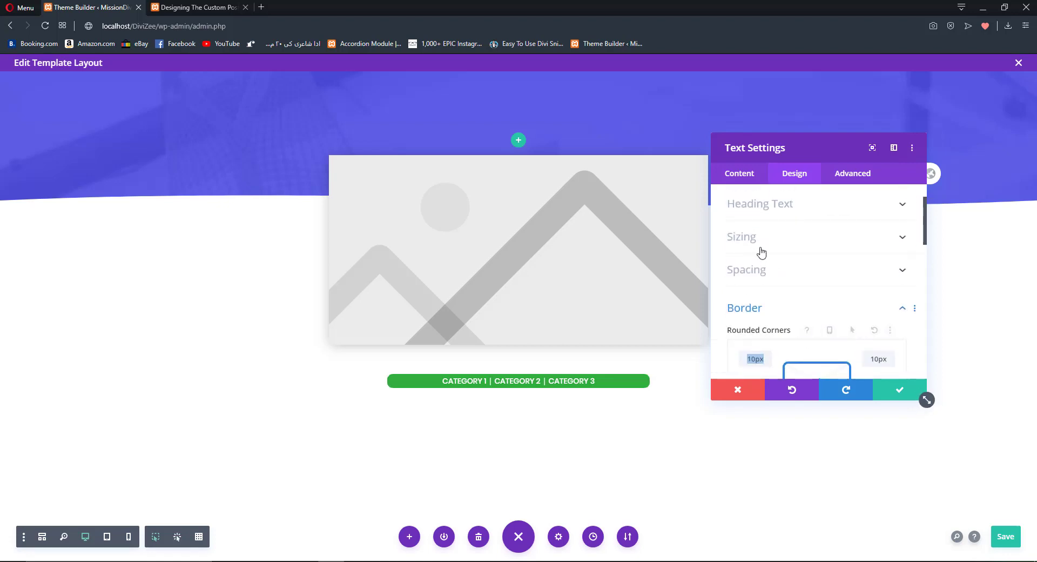
click(763, 248)
click(901, 242)
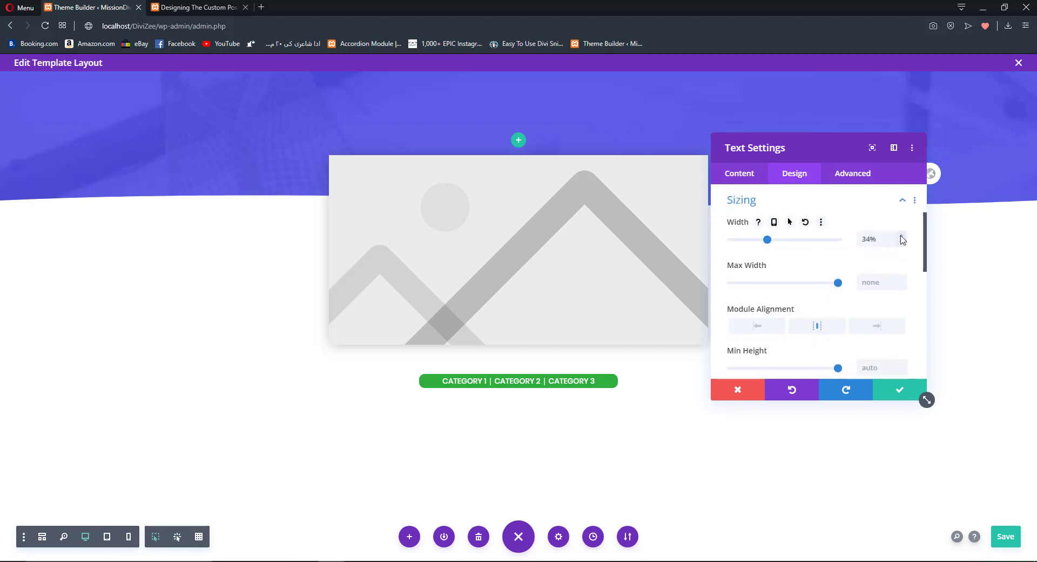
click(901, 237)
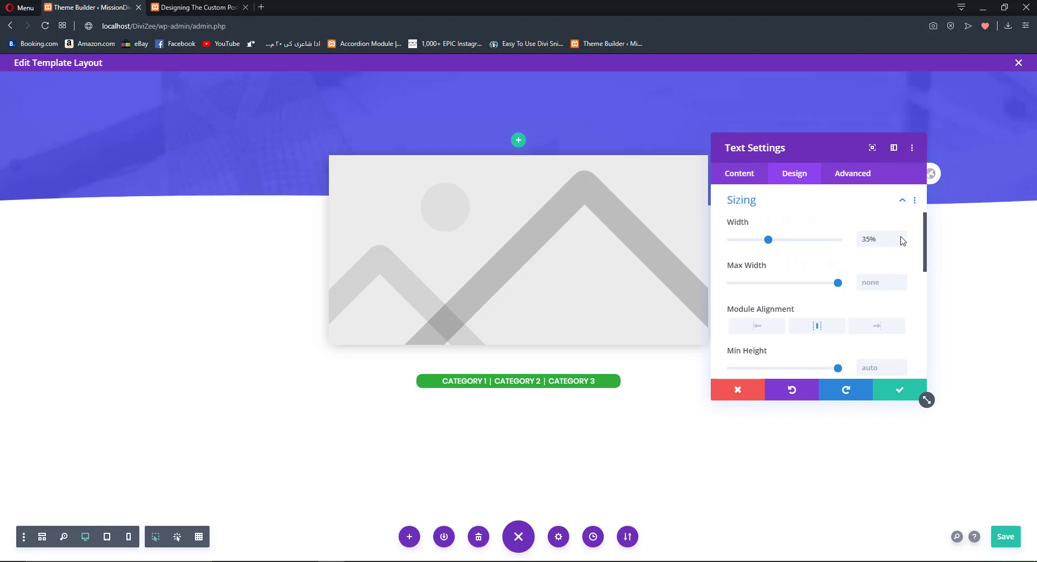
click(899, 392)
Save the template layout, check the categories badge on the live post page, and return to the Theme Builder.
key(ctrl+s)
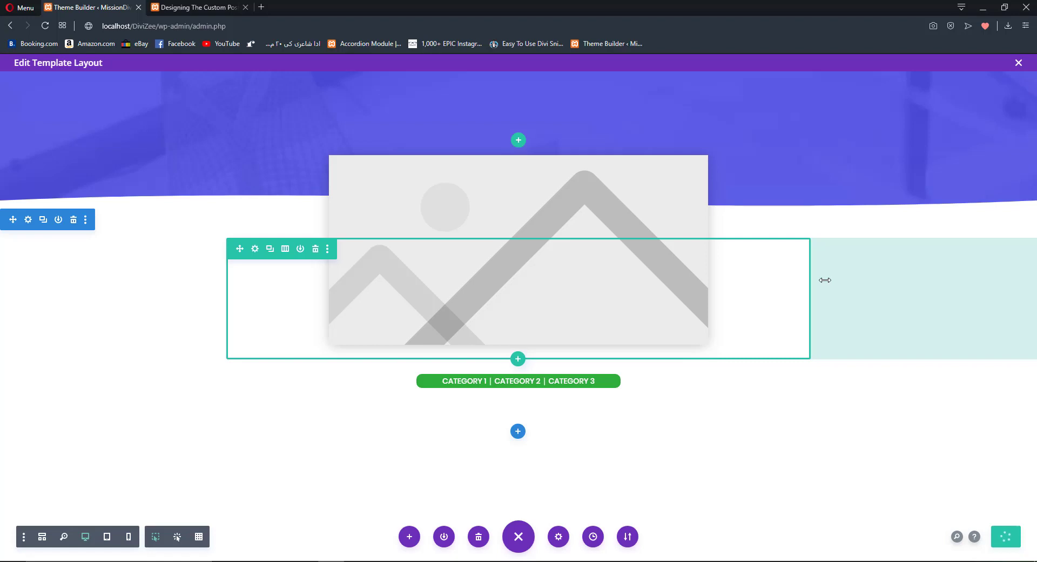
drag(825, 279, 811, 280)
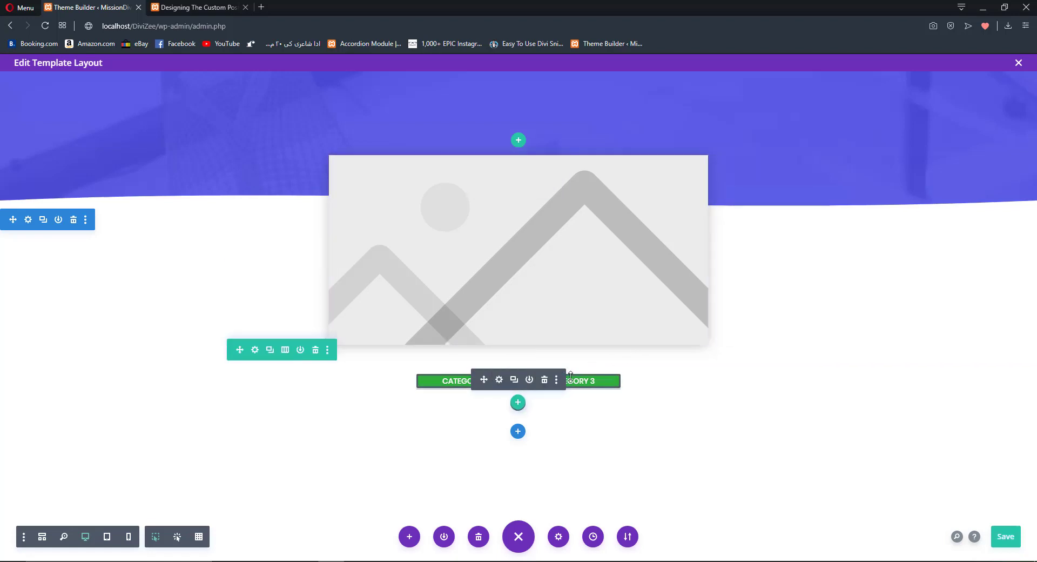
key(ctrl+Tab)
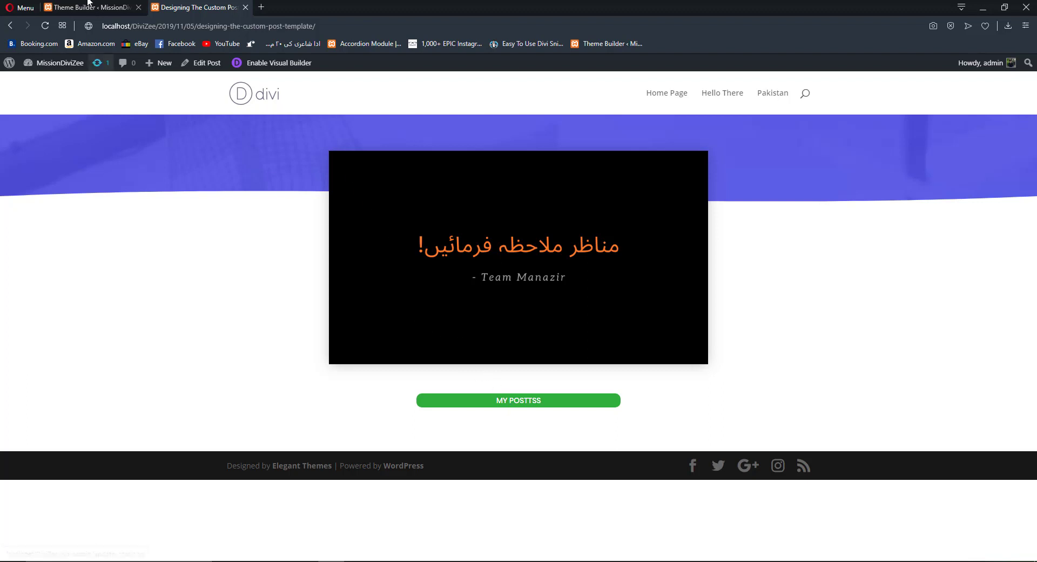
click(89, 5)
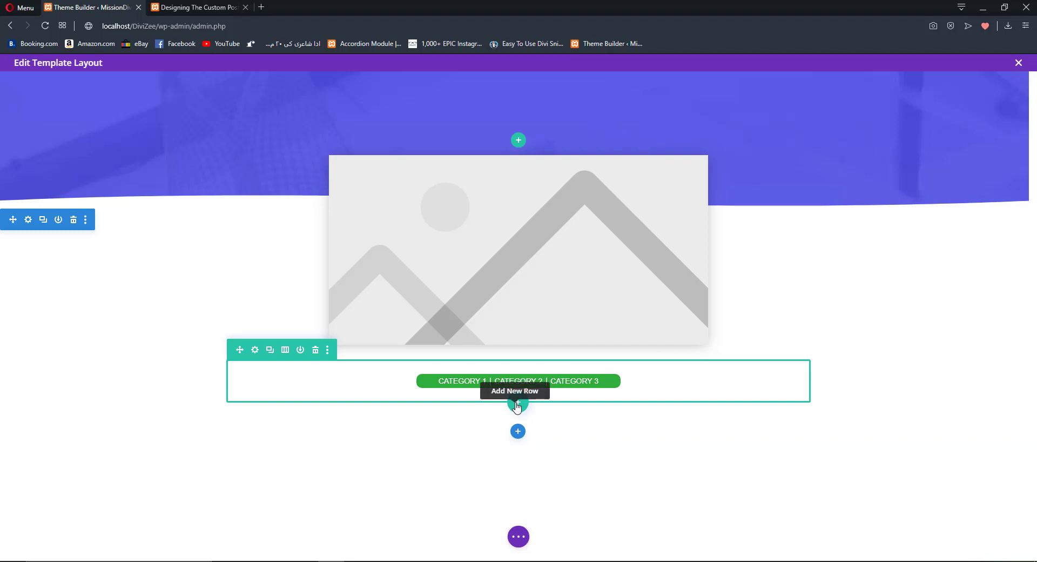
Add a row with two equal columns below the categories and insert a Blurb module in its first column.
click(517, 404)
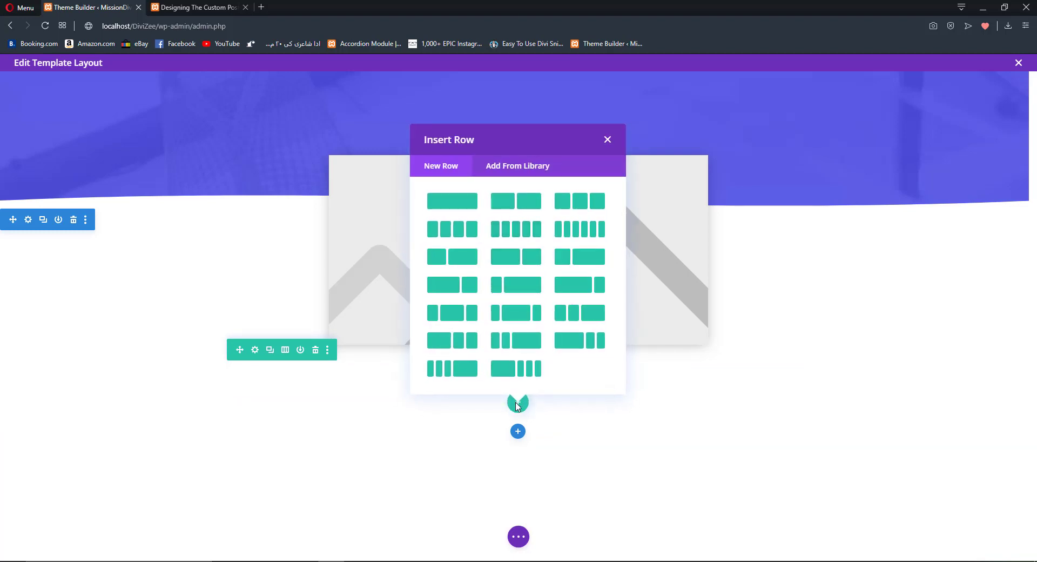
click(512, 199)
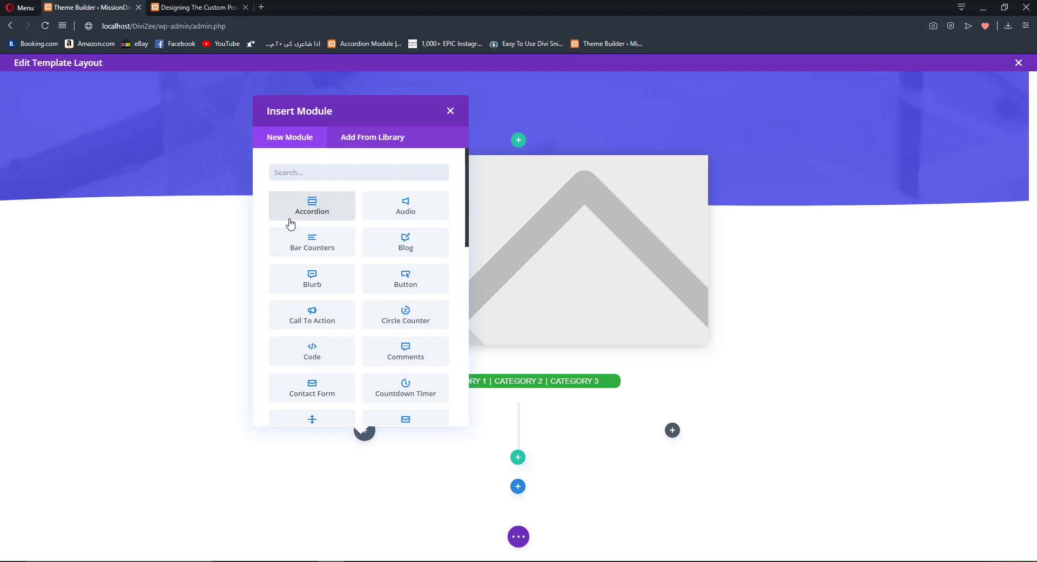
text(blu)
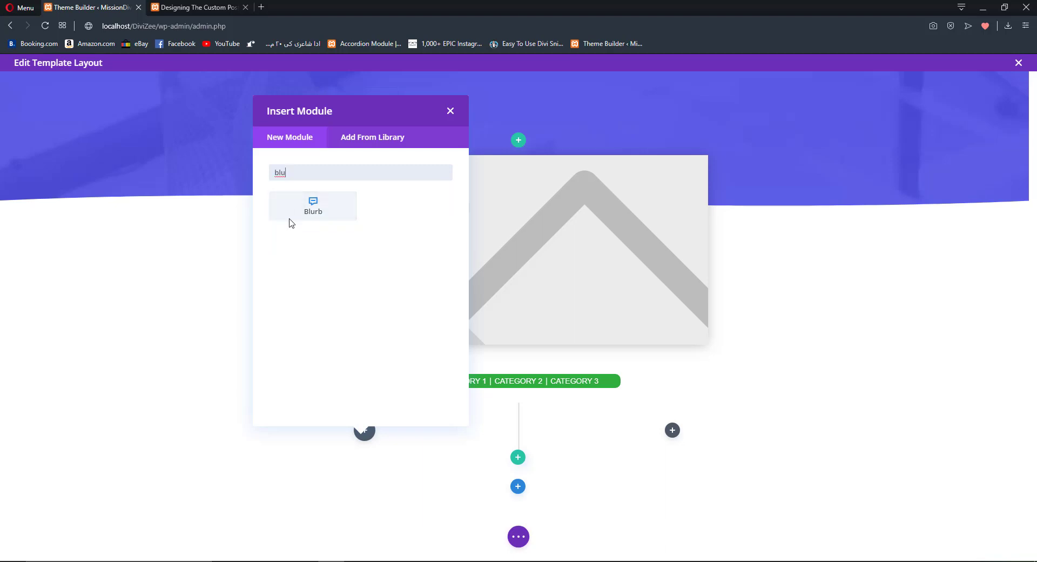
click(289, 221)
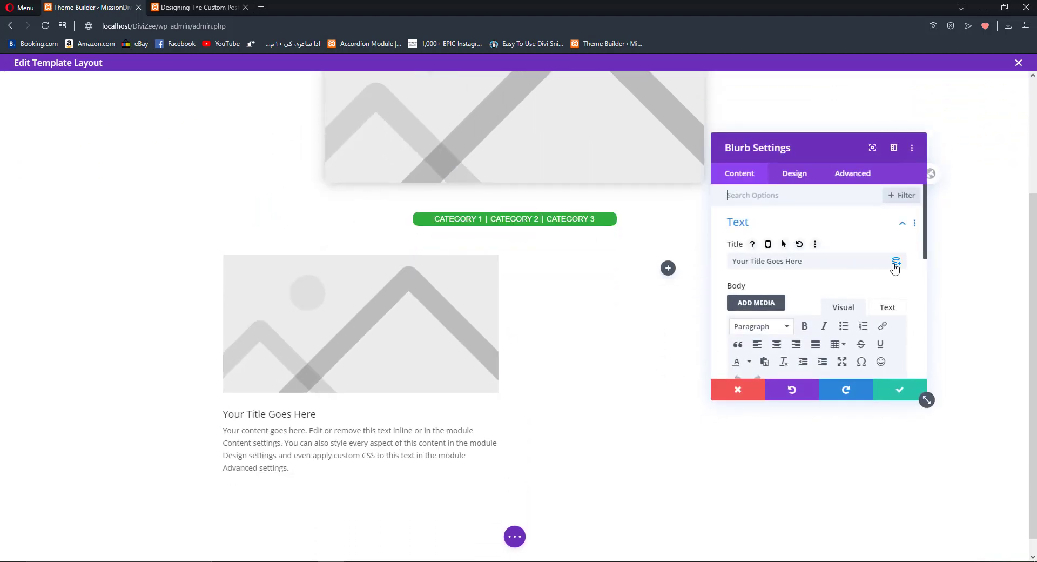
Set the blurb's title to the dynamic Post Author content.
click(895, 266)
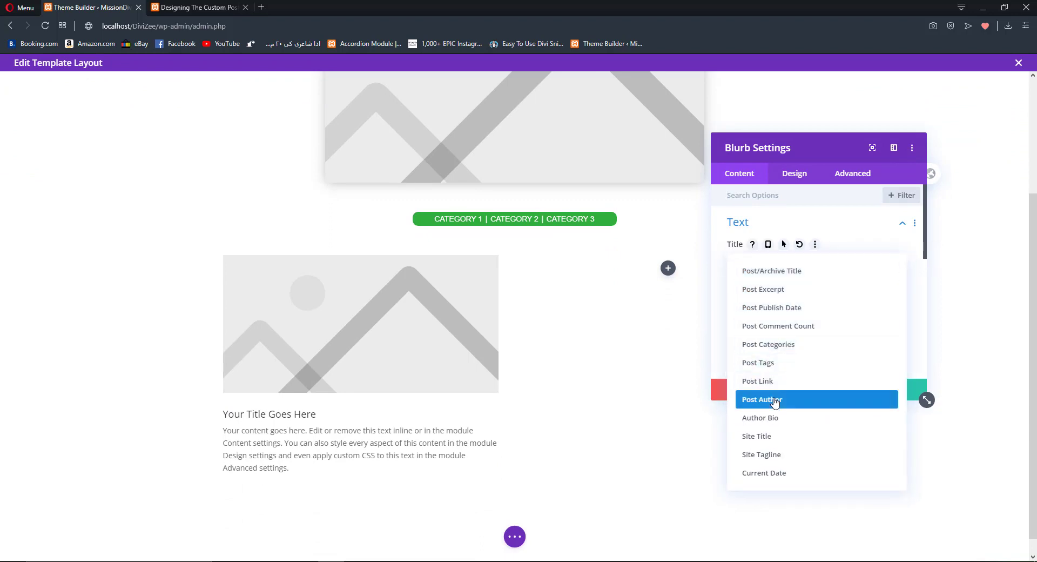
click(776, 400)
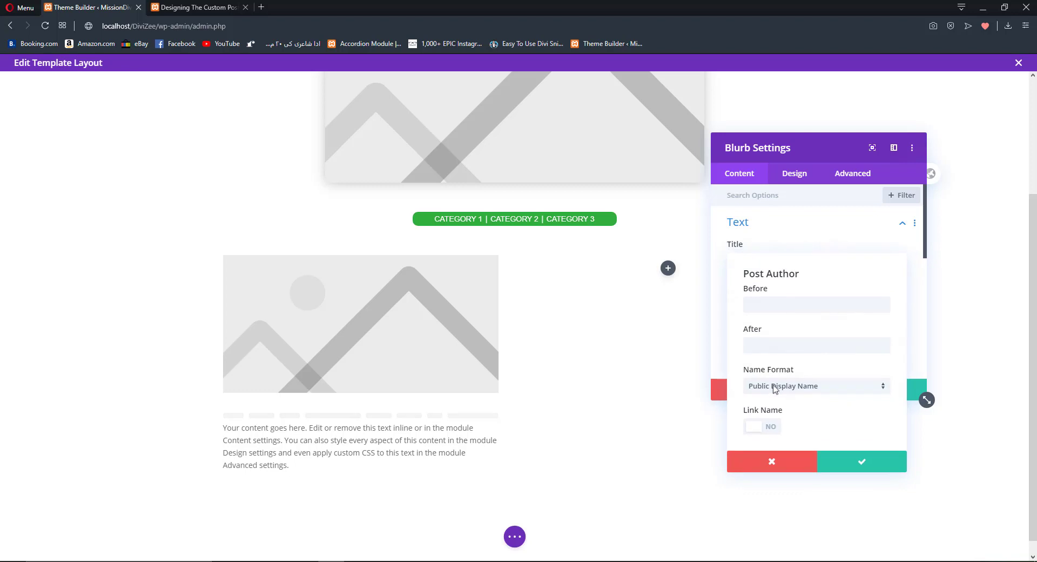
Try the prefix "By" before the post author name, and clear it again.
click(770, 306)
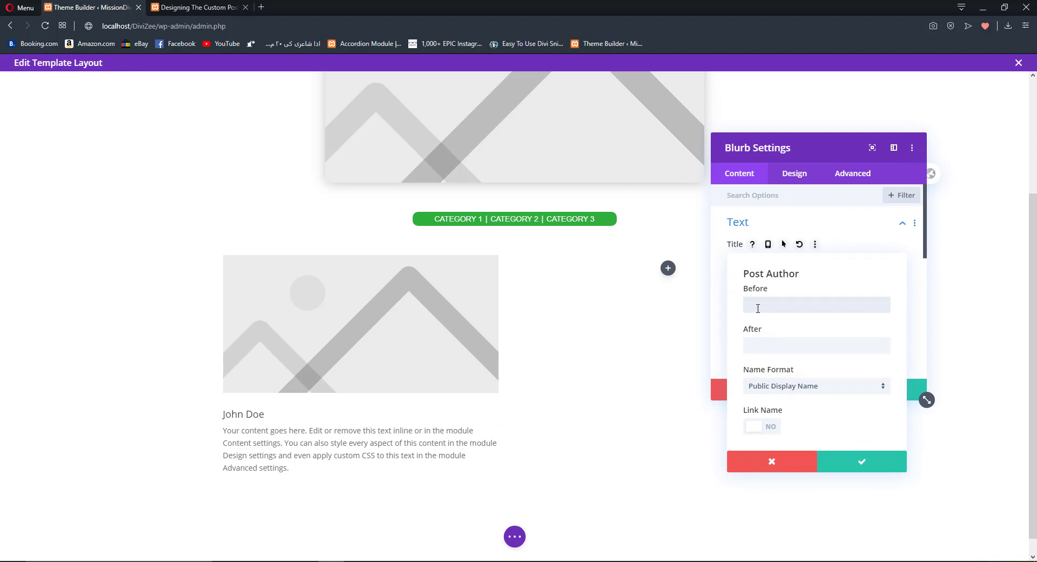
text(By)
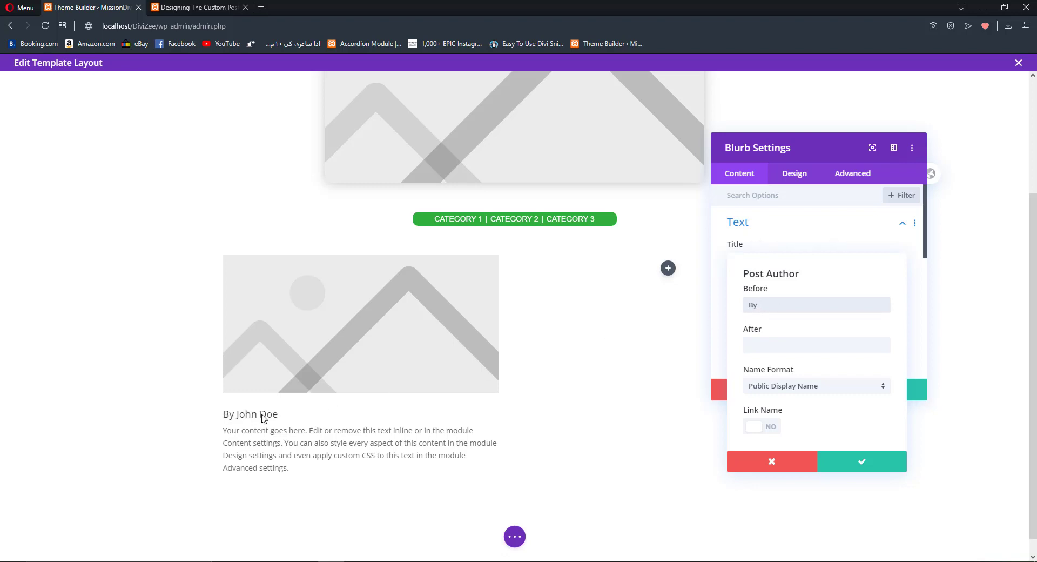
key(ctrl+a)
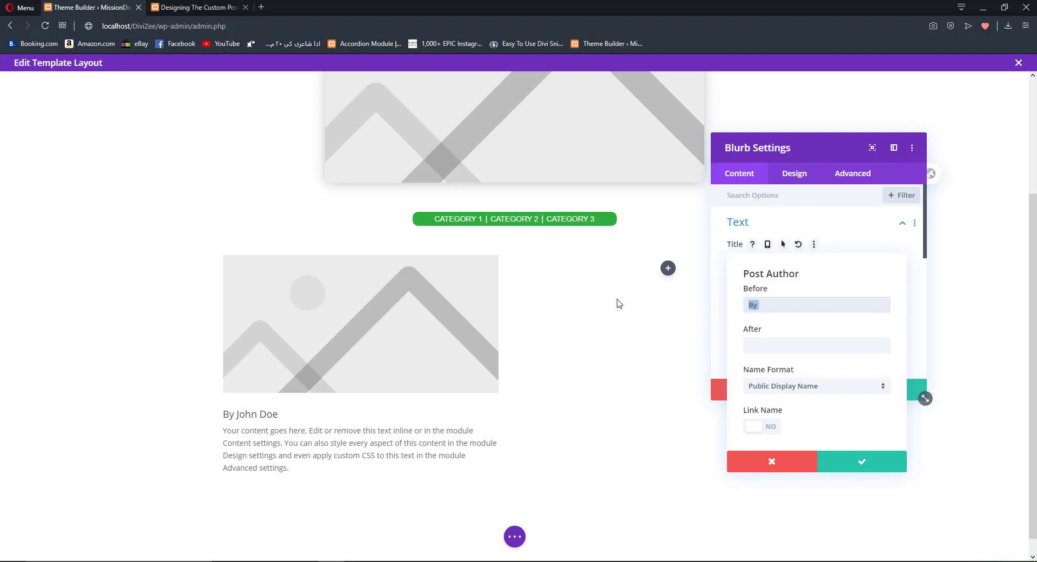
key(BackSpace)
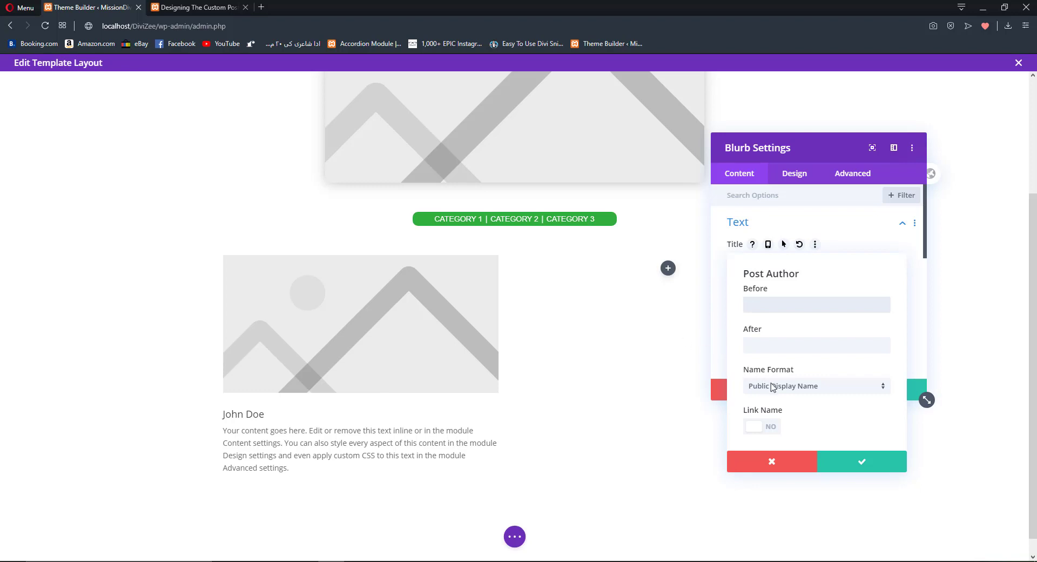
Turn on the link for the post author name and apply the dynamic content settings.
click(752, 428)
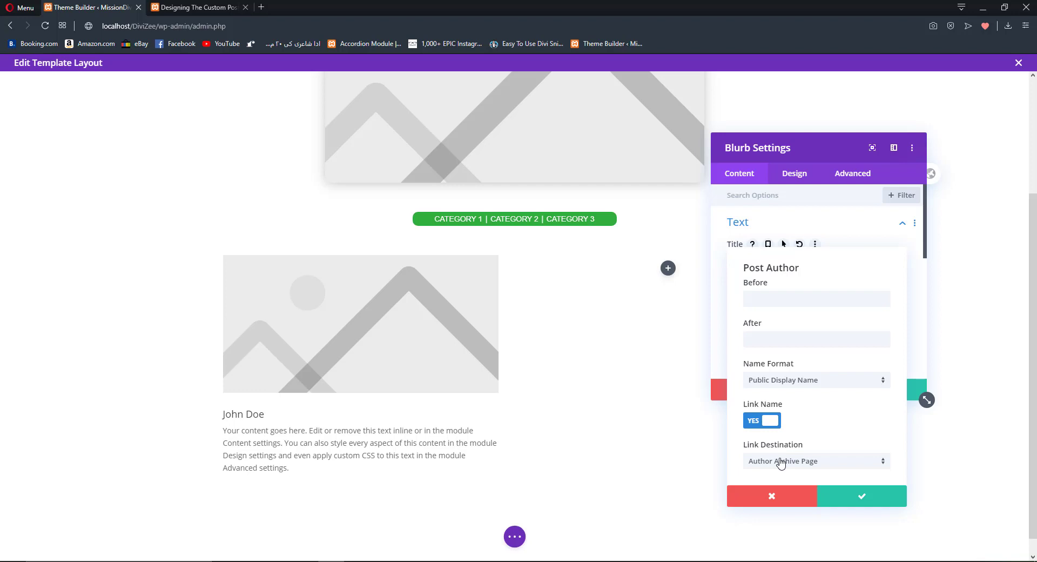
click(780, 463)
click(807, 460)
click(852, 495)
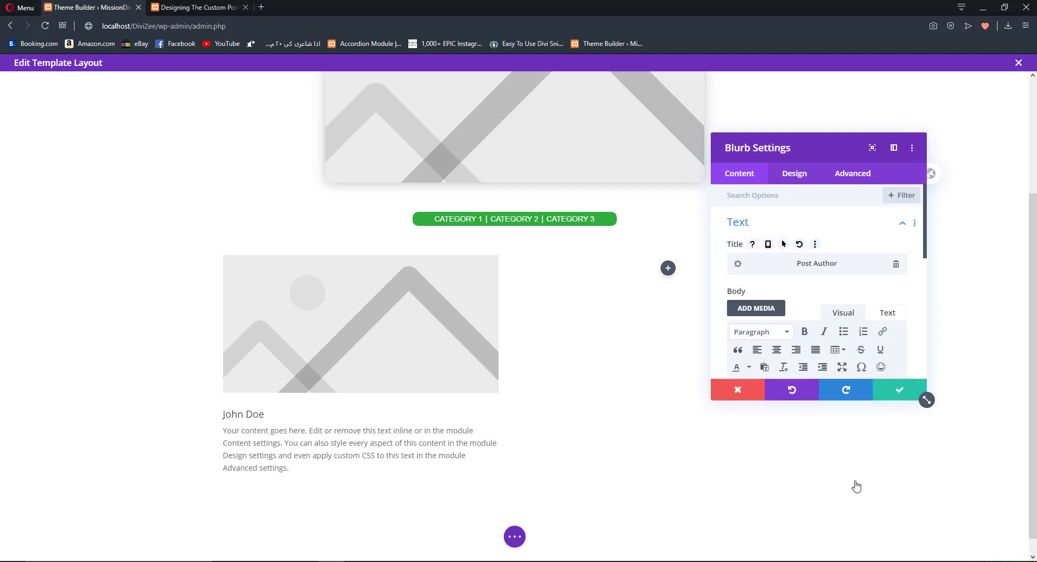
Delete all the placeholder body text from the blurb.
scroll(835, 258, down, 2)
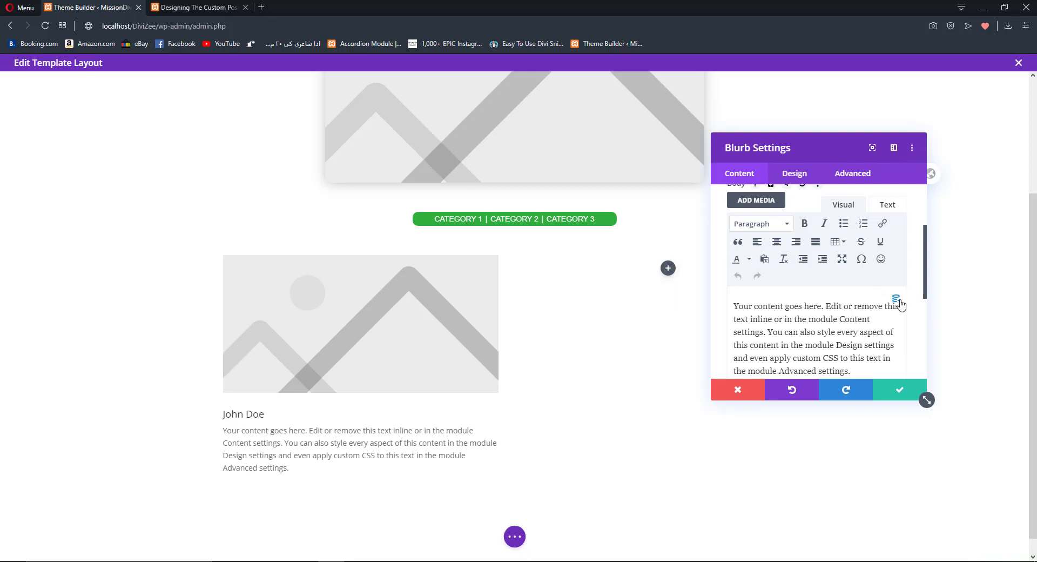
scroll(873, 316, up, 1)
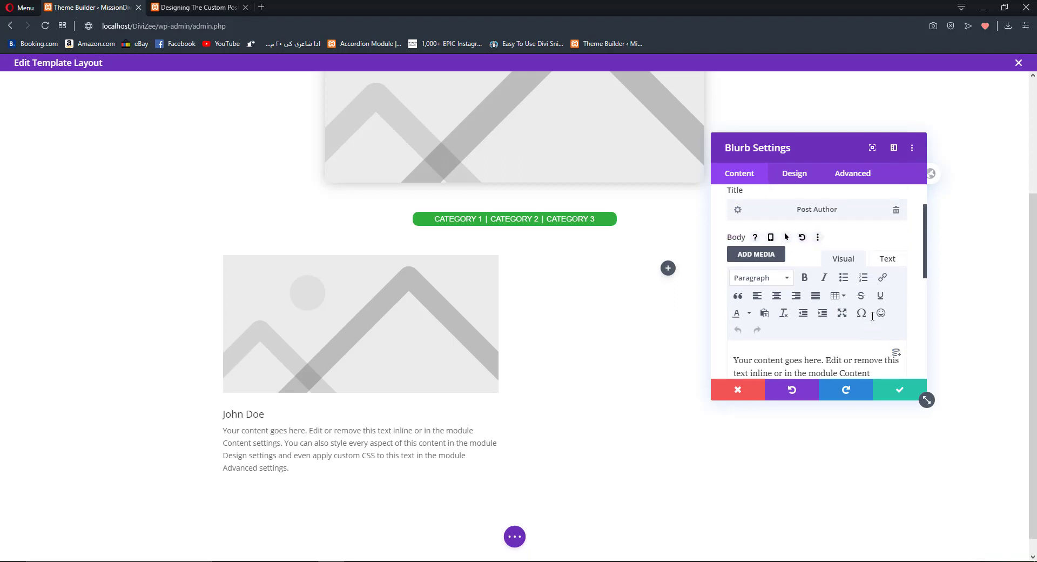
scroll(872, 316, down, 1)
click(896, 298)
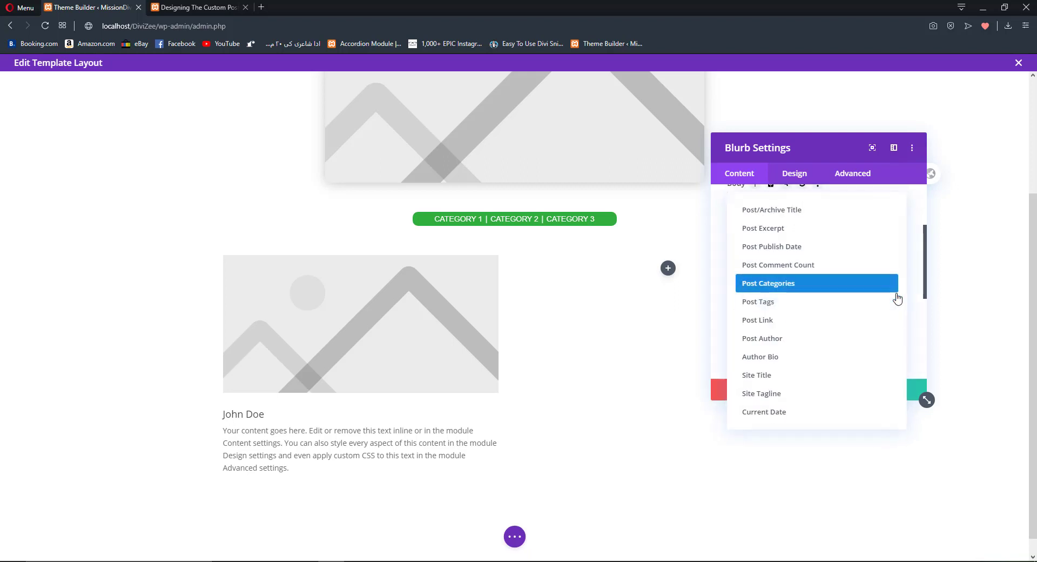
click(914, 342)
triple_click(844, 343)
key(BackSpace)
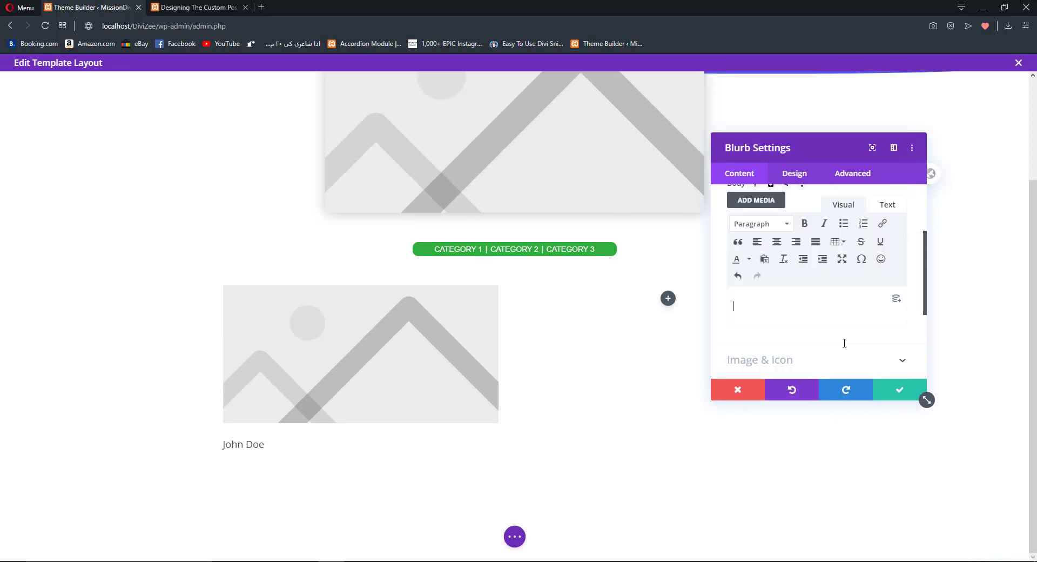
Replace the blurb's placeholder image with the dynamic Post Author Profile Picture.
scroll(776, 289, down, 1)
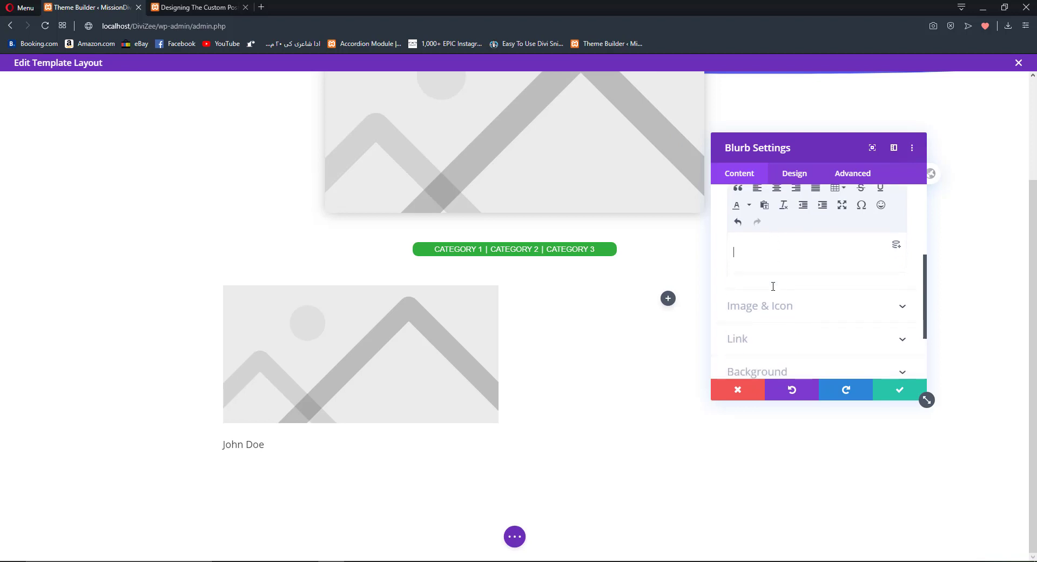
click(786, 313)
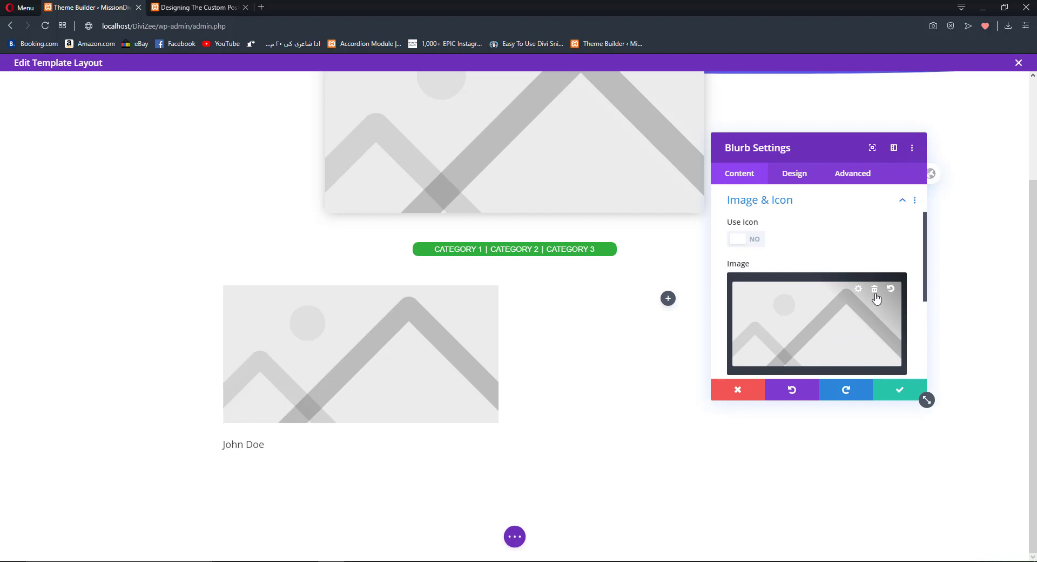
click(875, 294)
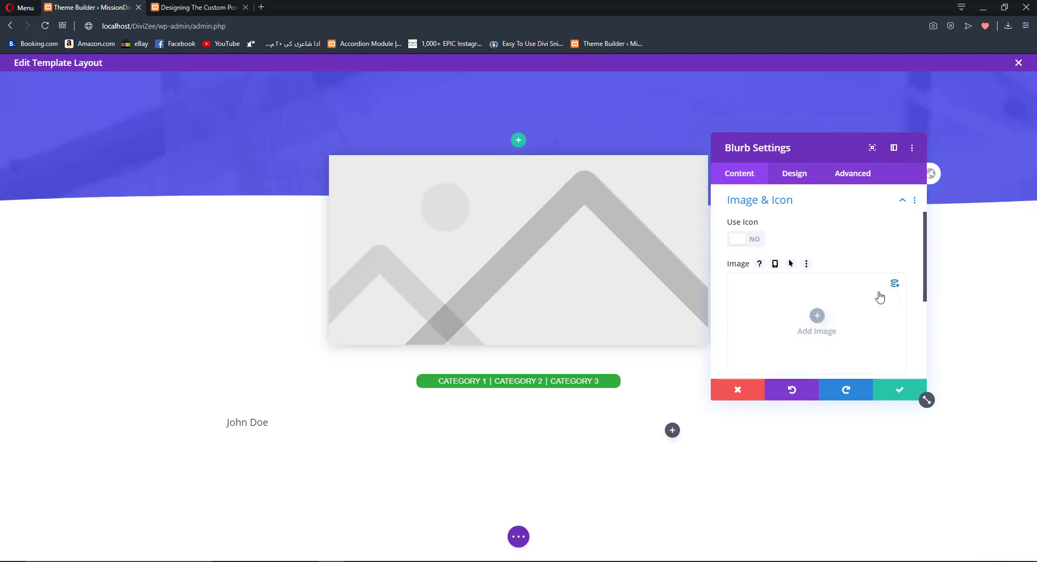
click(895, 290)
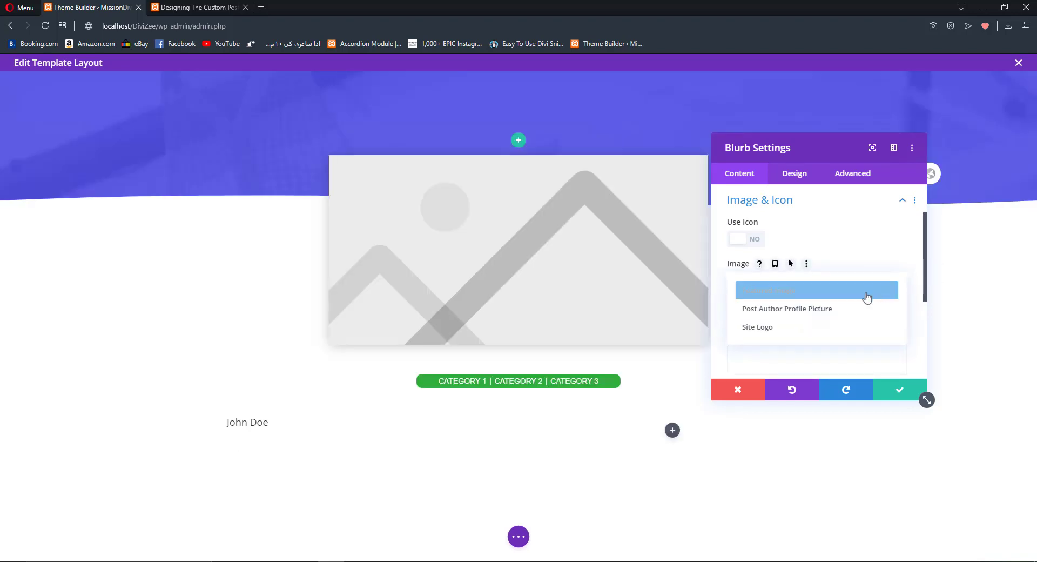
click(802, 314)
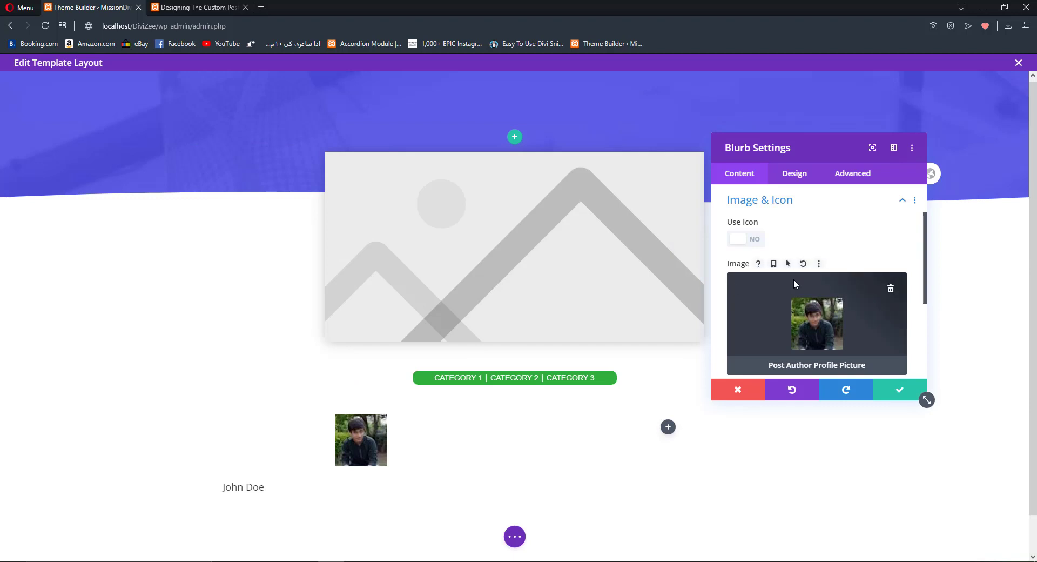
Place the blurb's image to the left of the title and round all its corners by 30px.
scroll(793, 279, down, 2)
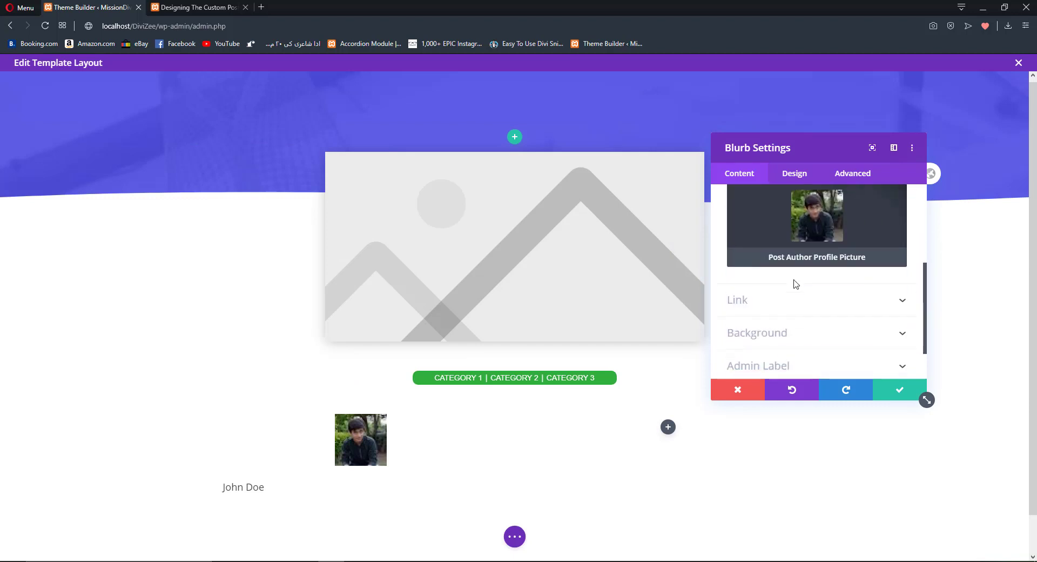
click(805, 176)
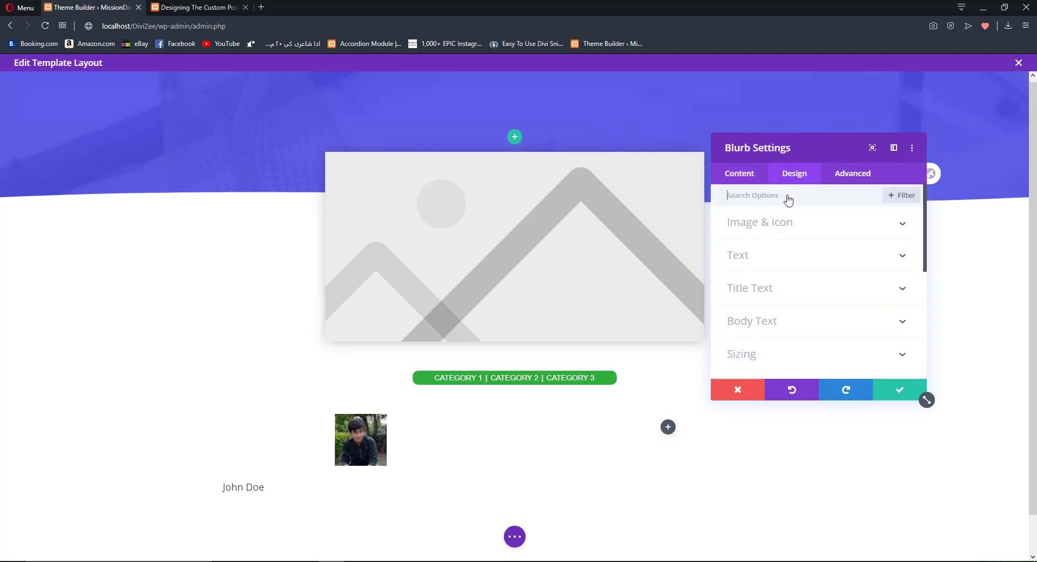
click(763, 226)
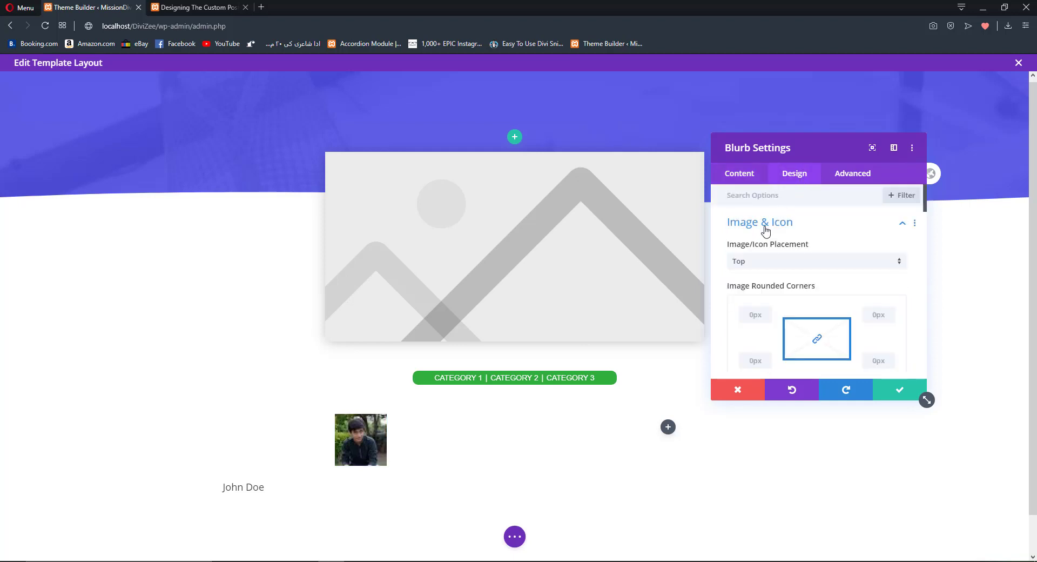
click(752, 269)
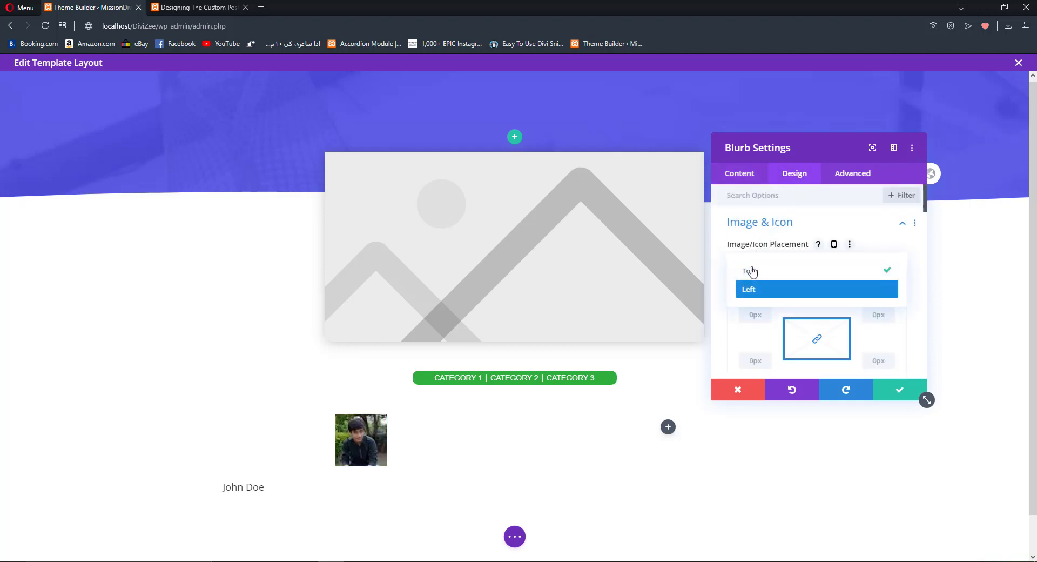
click(766, 289)
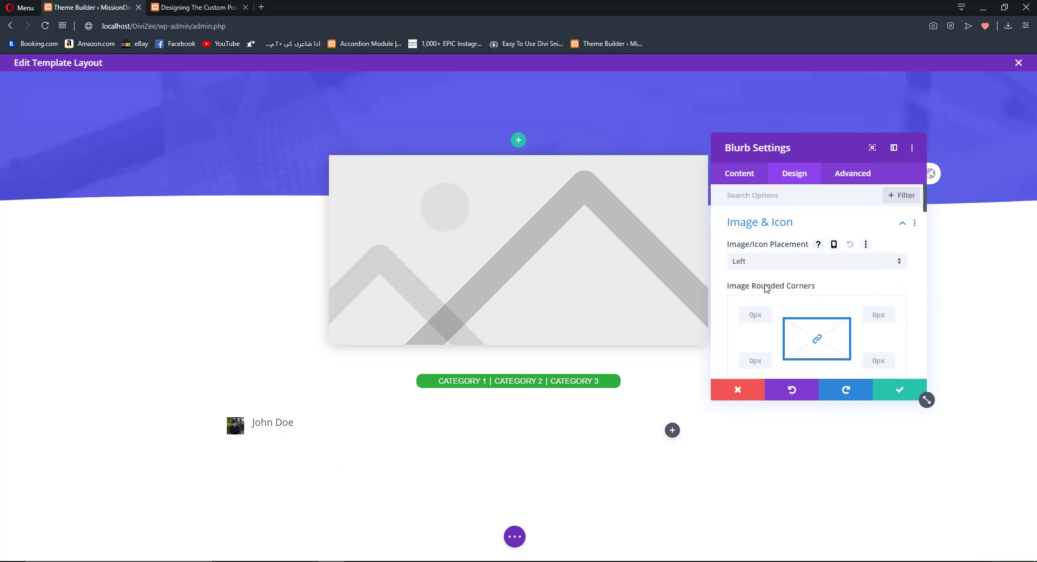
click(767, 316)
text(30)
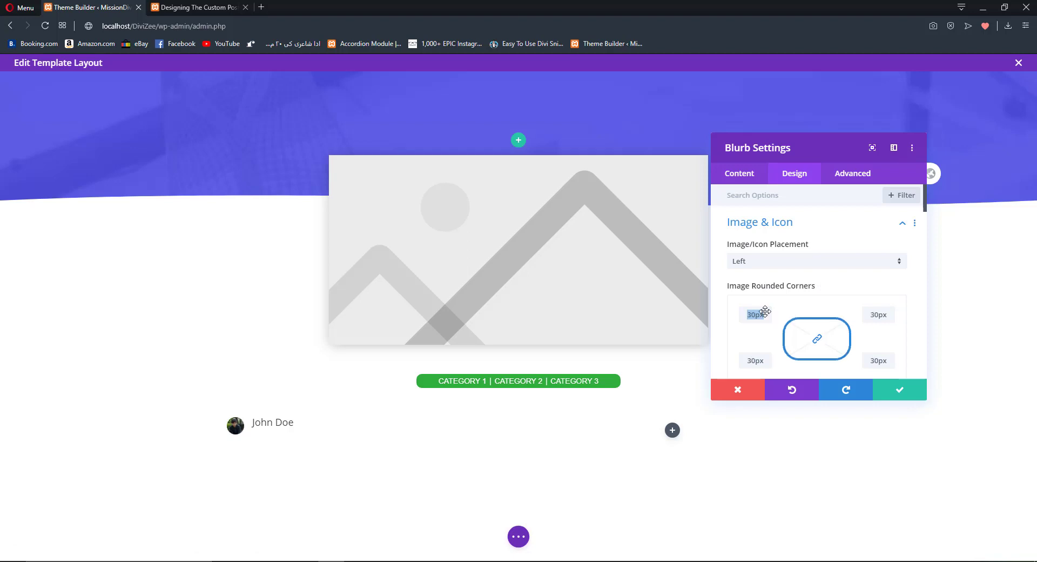
Choose a different font for the blurb's title text.
scroll(766, 309, down, 5)
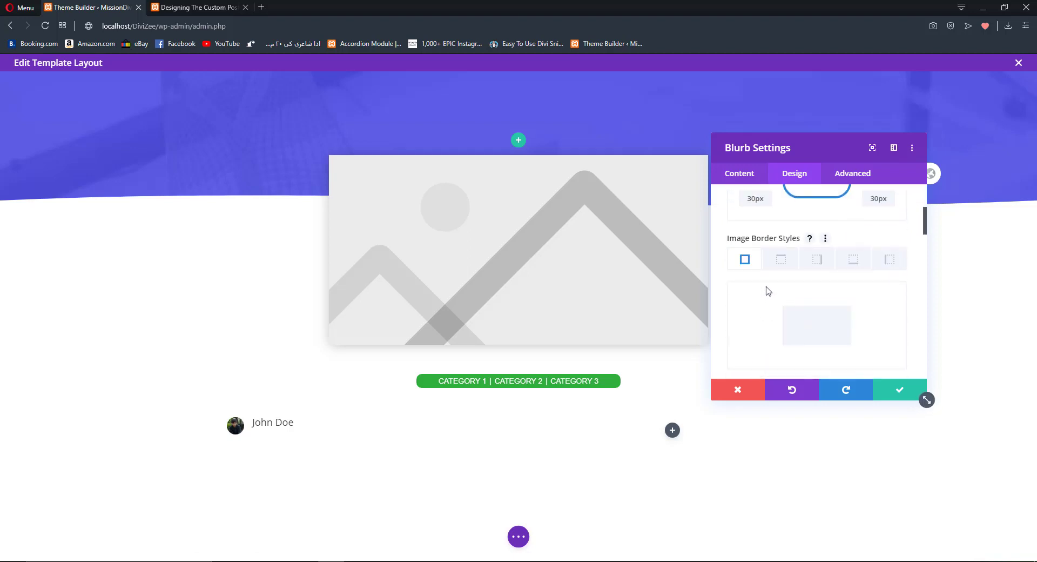
scroll(768, 290, down, 10)
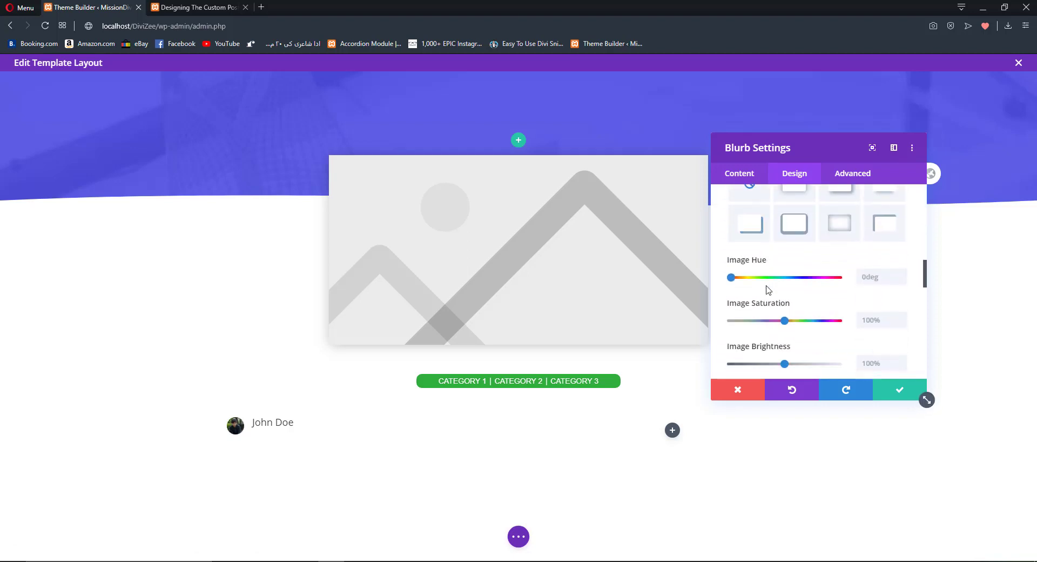
scroll(768, 290, down, 10)
scroll(762, 270, up, 2)
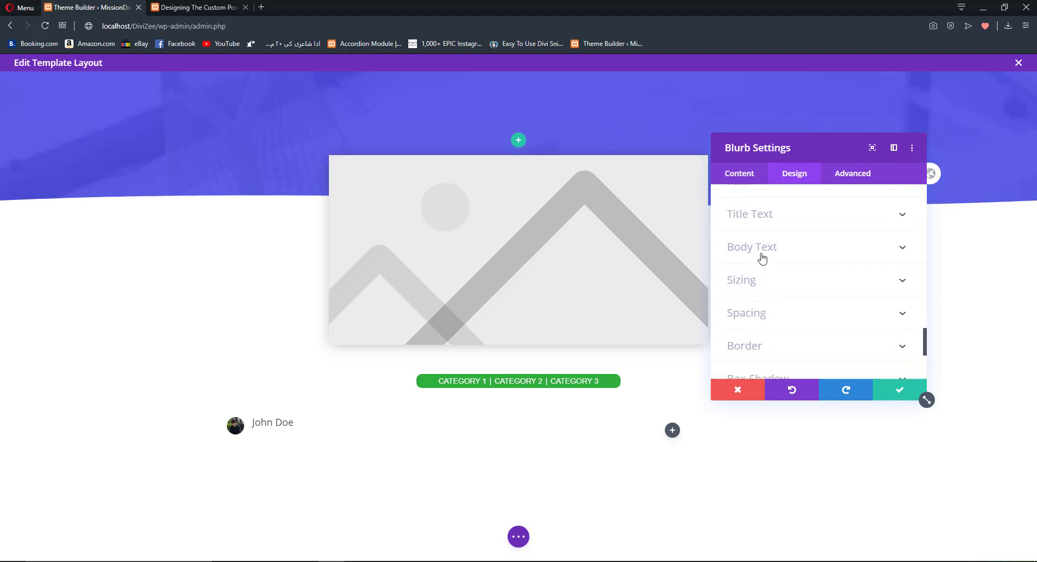
click(757, 217)
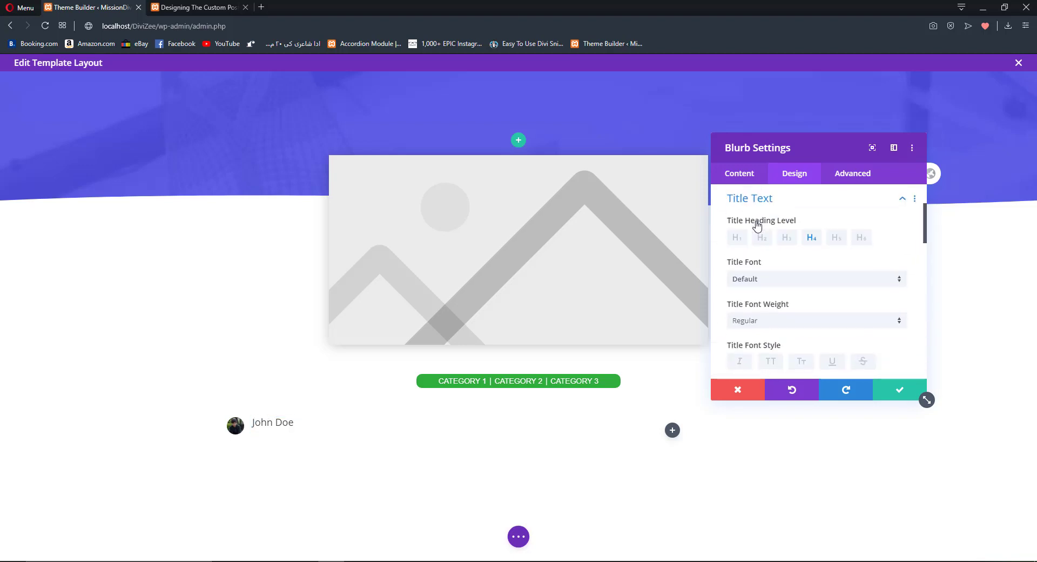
click(748, 281)
click(736, 176)
Try the Semi Bold font weight on the blurb title, and set it back to Regular.
scroll(761, 211, down, 2)
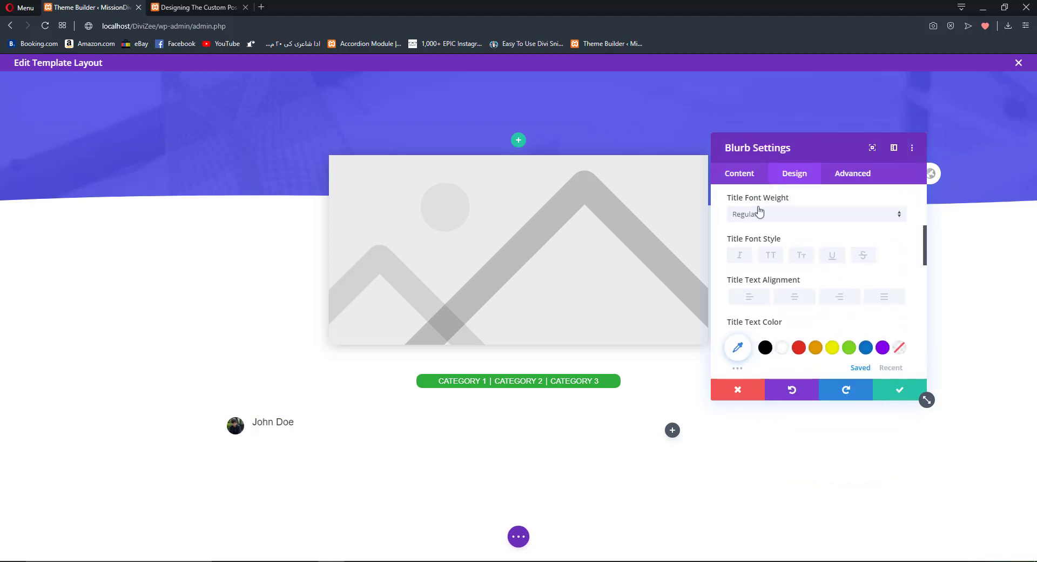
click(759, 213)
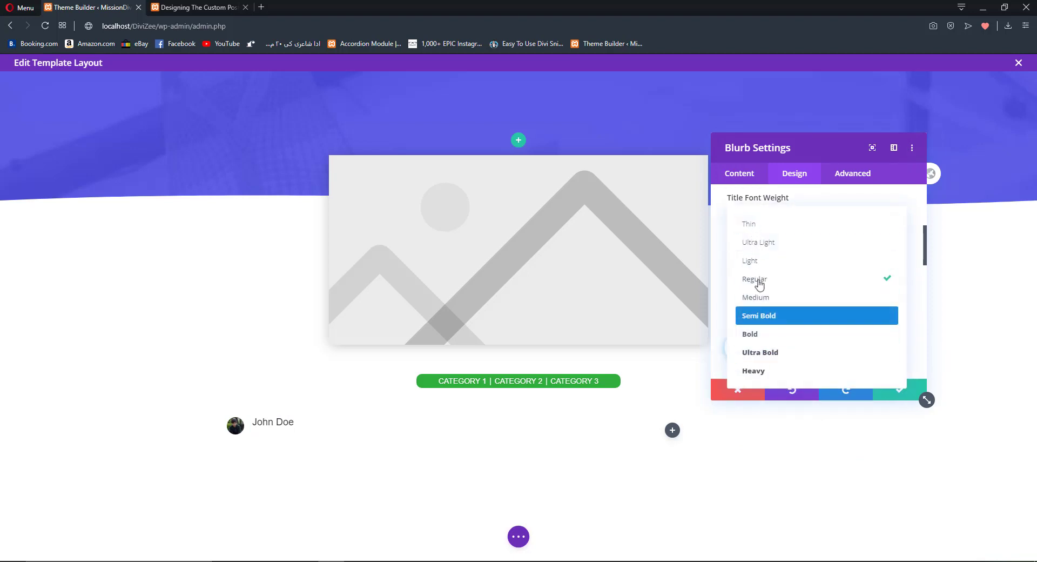
click(762, 316)
scroll(758, 294, down, 2)
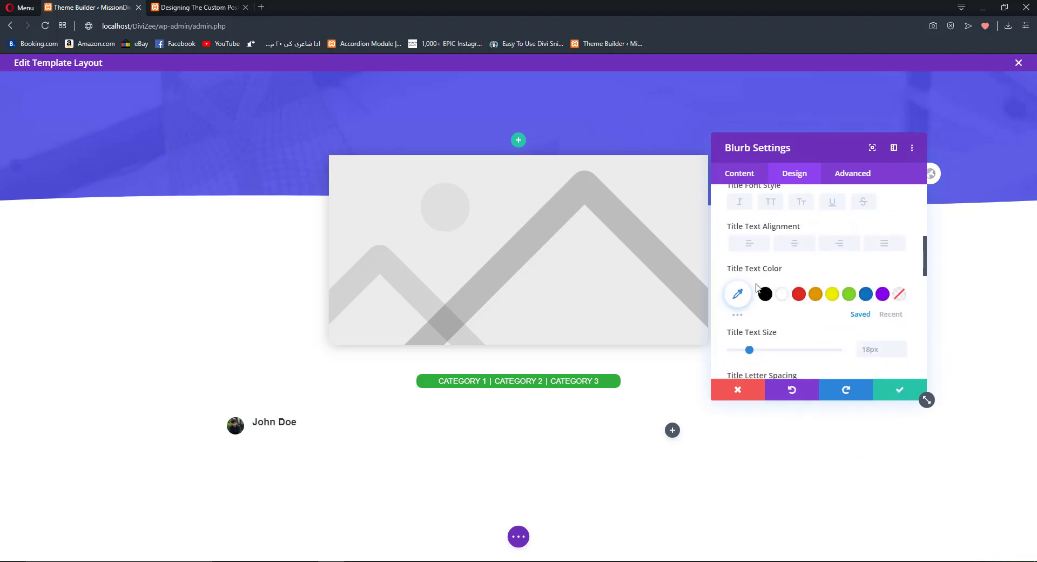
scroll(745, 238, up, 2)
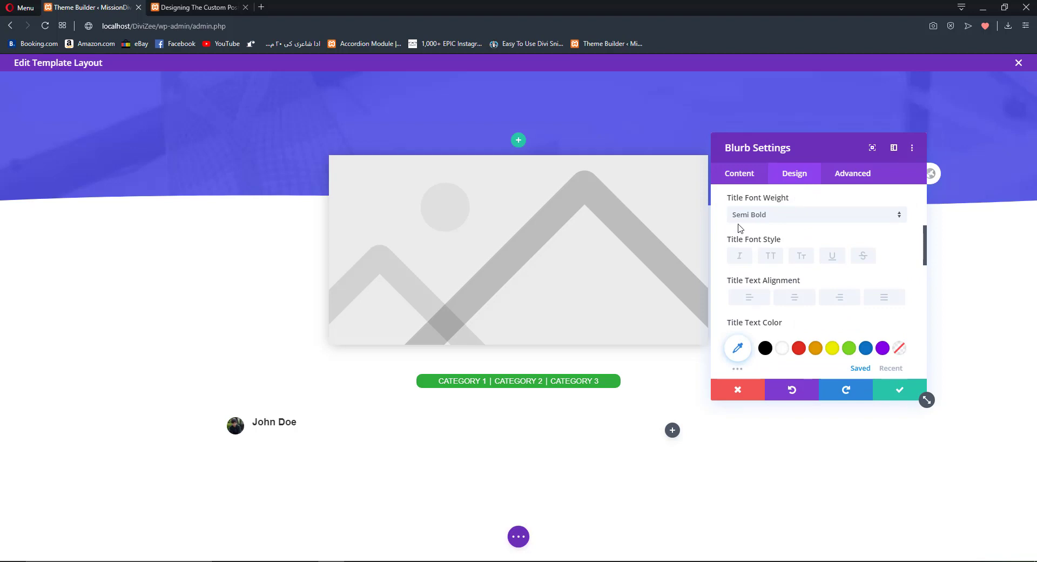
click(748, 217)
click(757, 278)
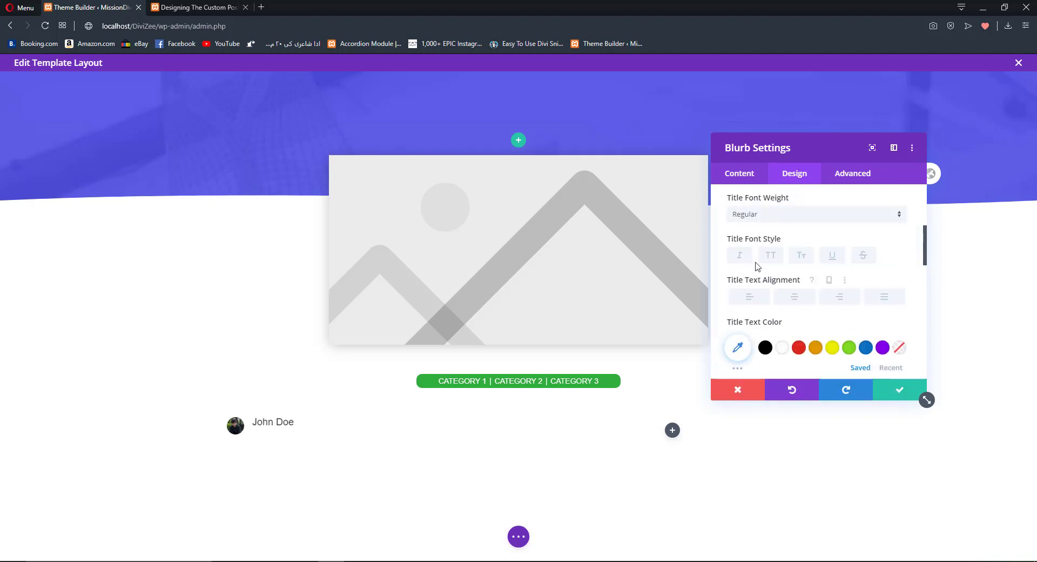
Style the blurb title with a Light font weight, 19px text size and 2px letter spacing.
click(745, 214)
click(762, 261)
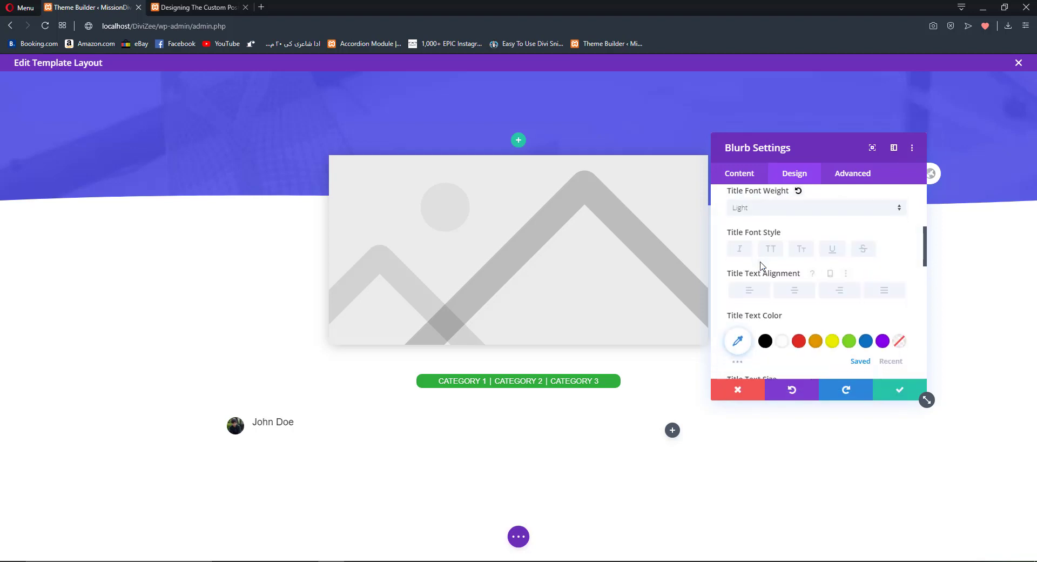
scroll(761, 264, down, 1)
scroll(902, 336, down, 1)
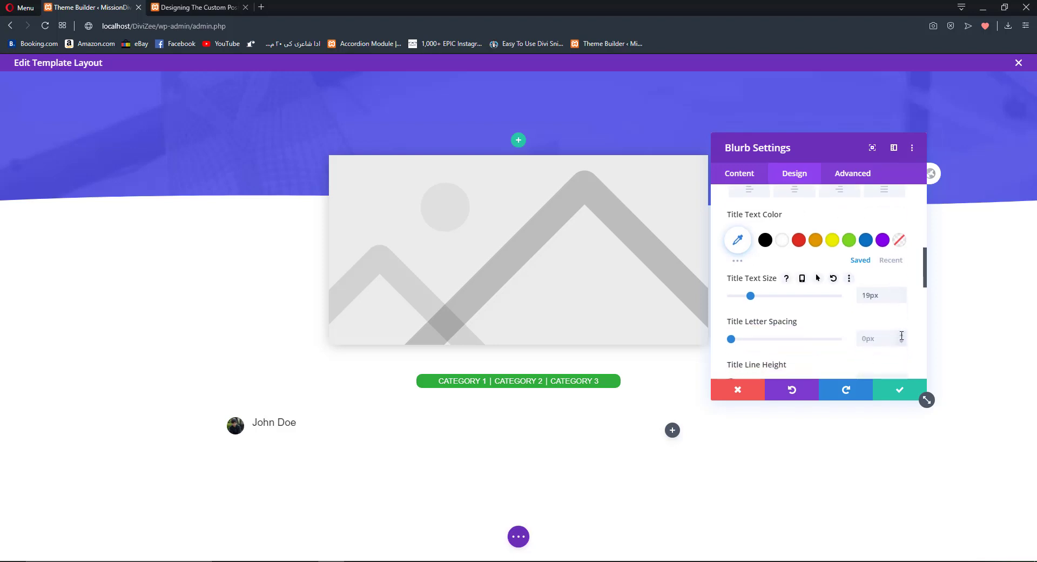
scroll(901, 338, up, 2)
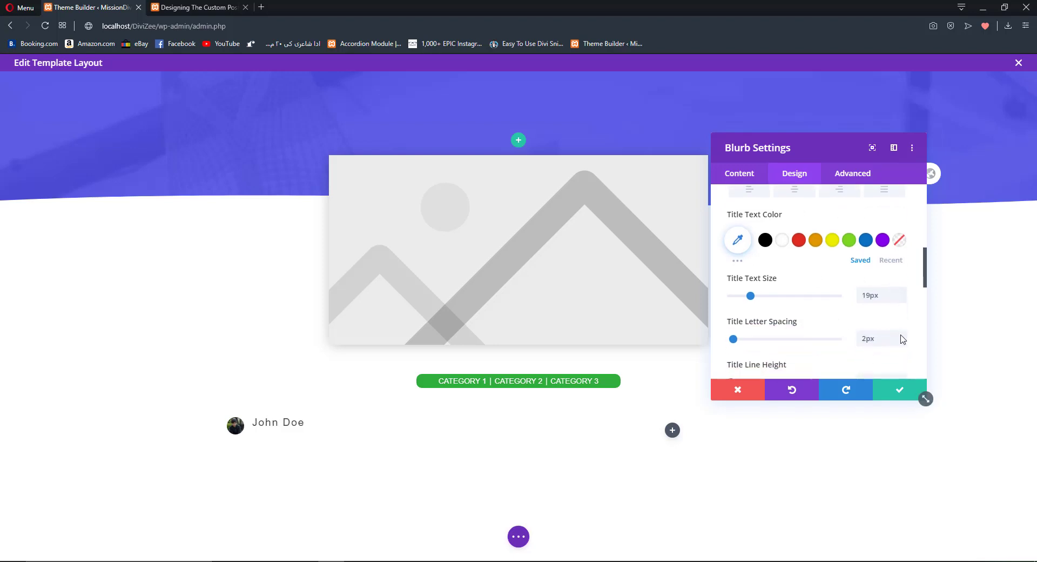
Save the author blurb's settings and add a Text module to the empty second column of the row.
scroll(902, 338, up, 3)
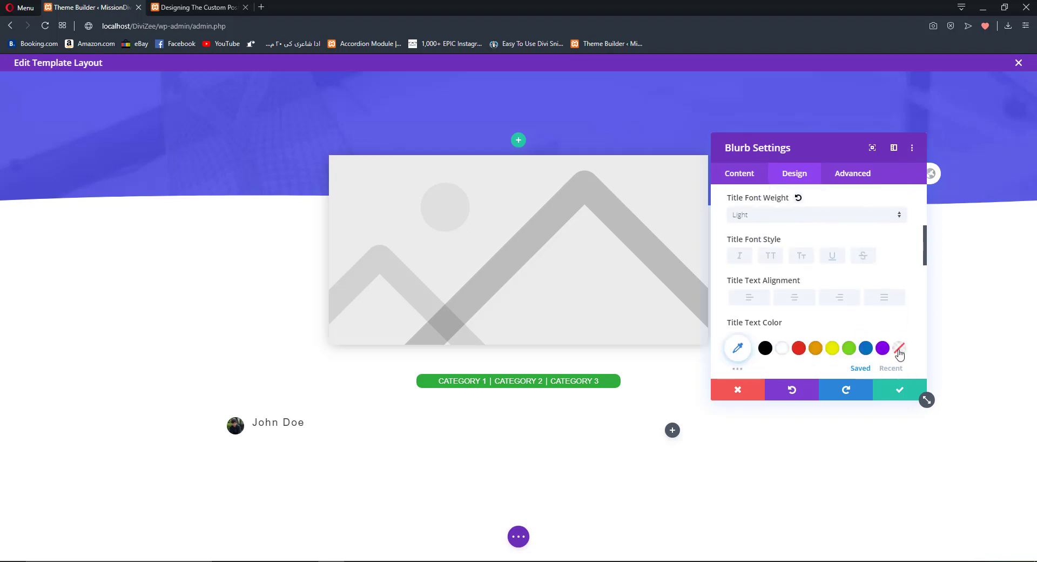
click(886, 390)
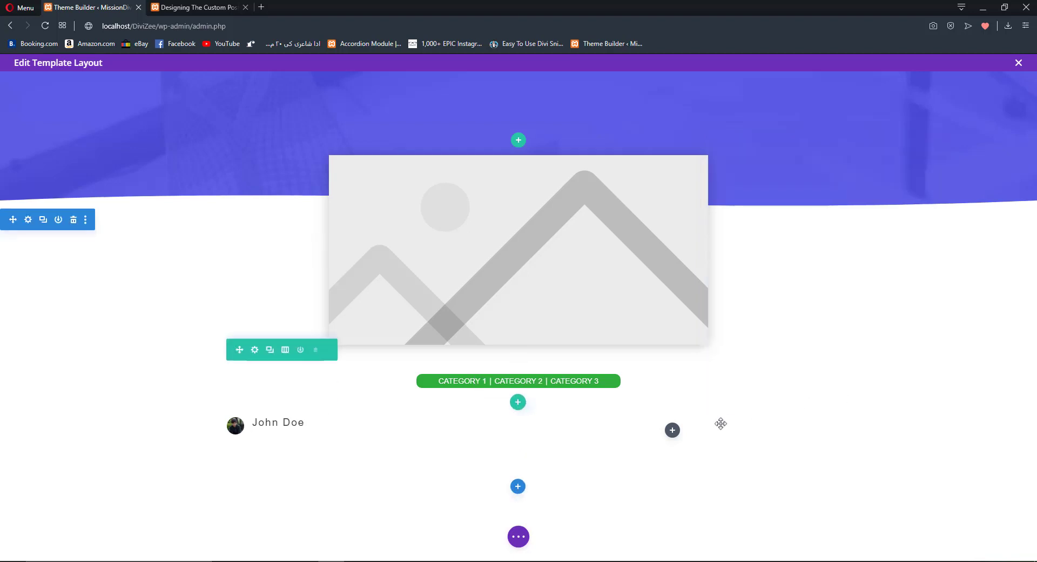
click(673, 430)
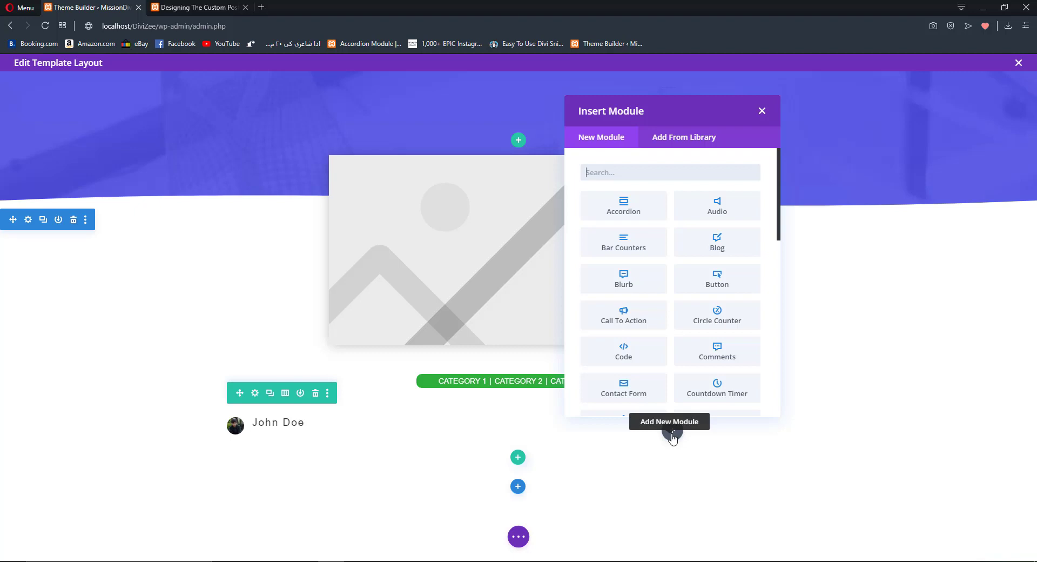
text(tex)
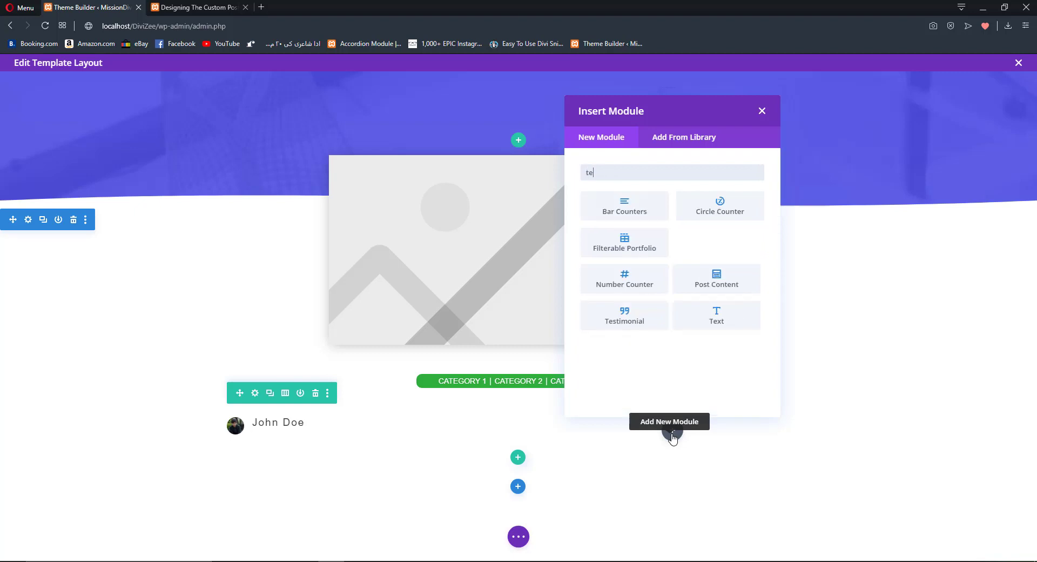
click(633, 213)
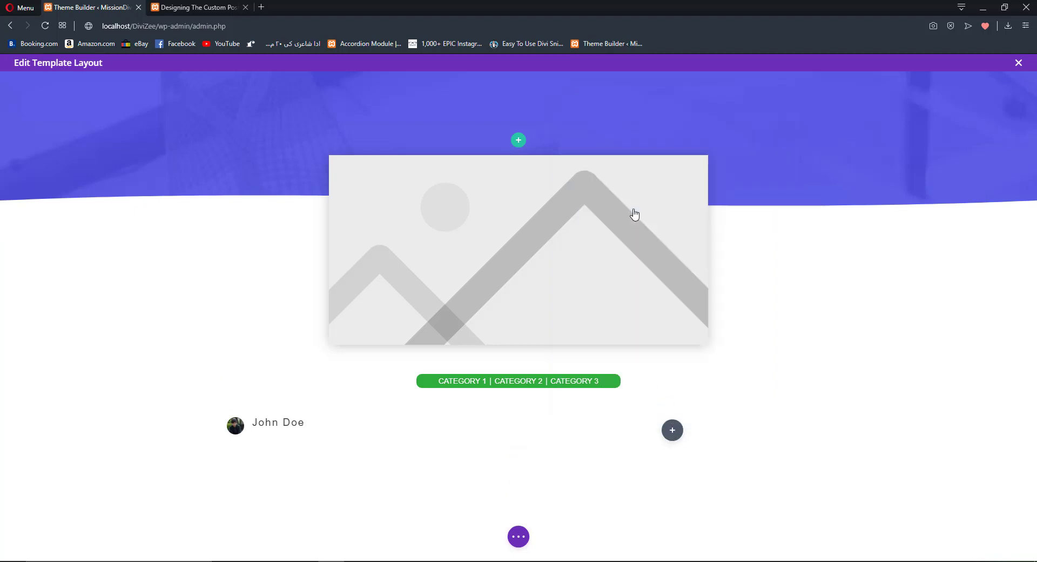
Fill the Text module's body with the dynamic Post Publish Date in the Default date format.
scroll(896, 307, down, 1)
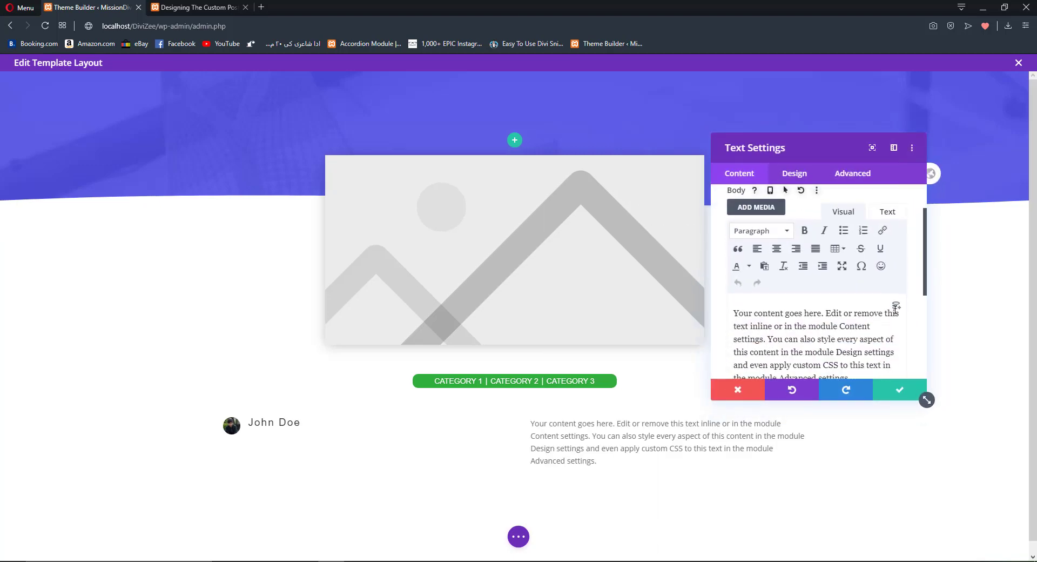
click(895, 306)
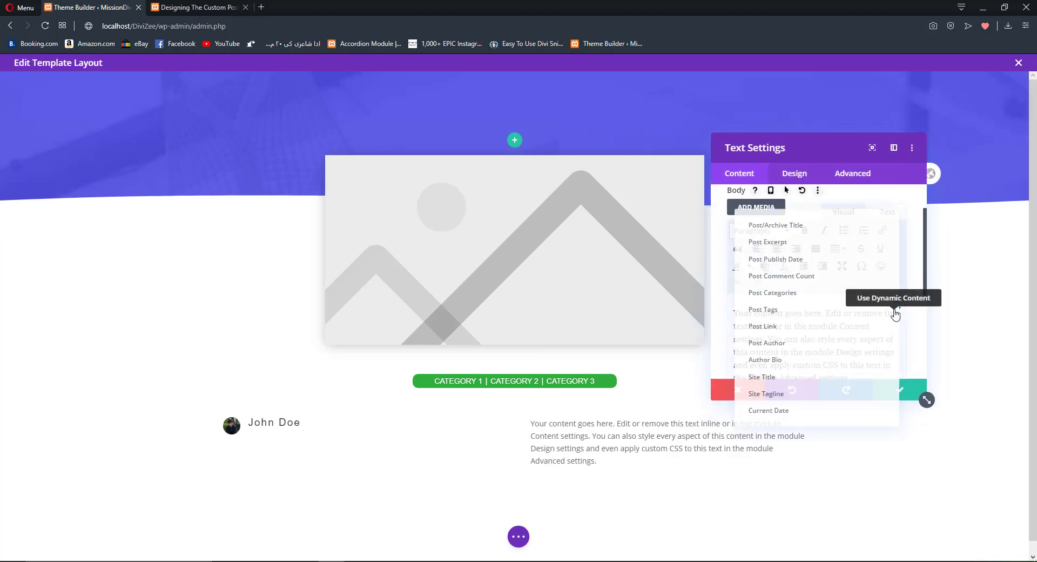
click(785, 258)
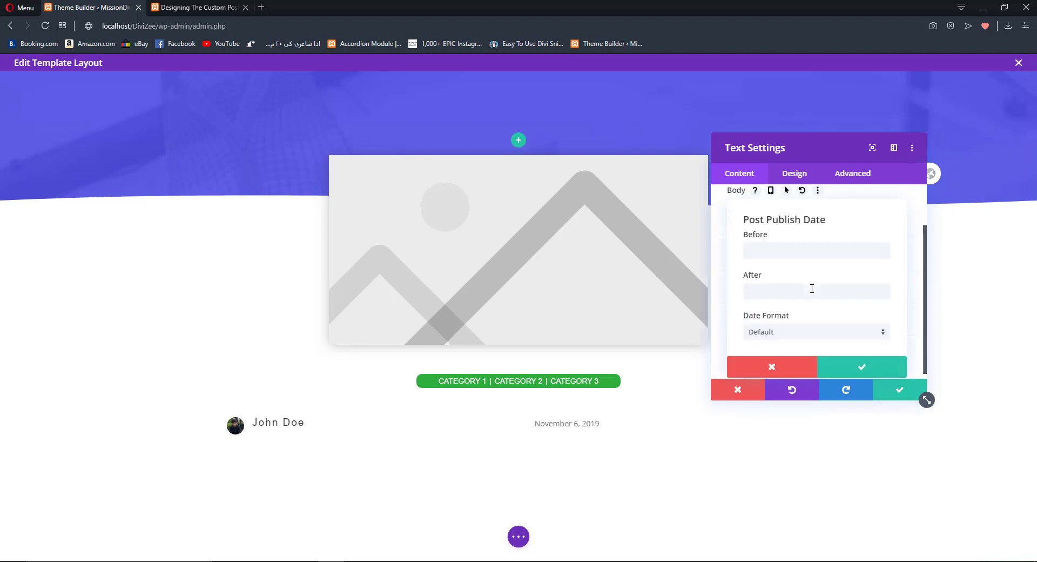
click(876, 374)
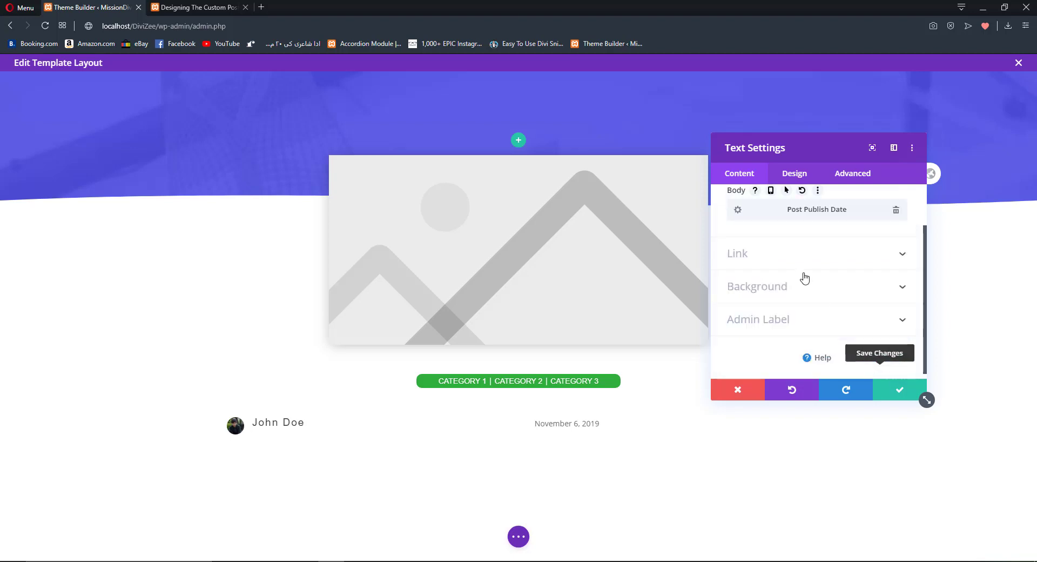
Set the publish date text to the Poppins font with a Light weight.
scroll(803, 269, up, 2)
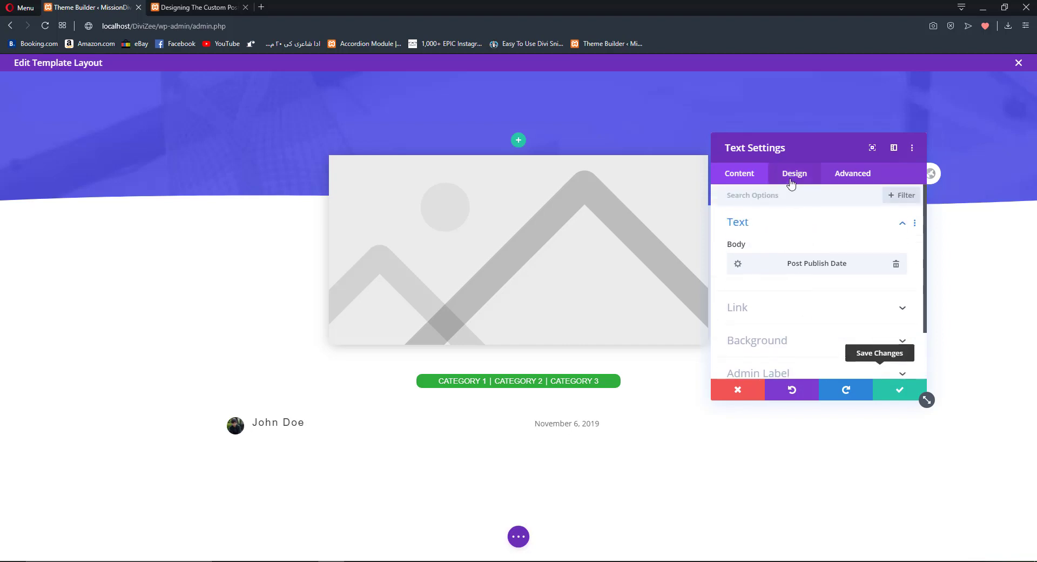
click(790, 183)
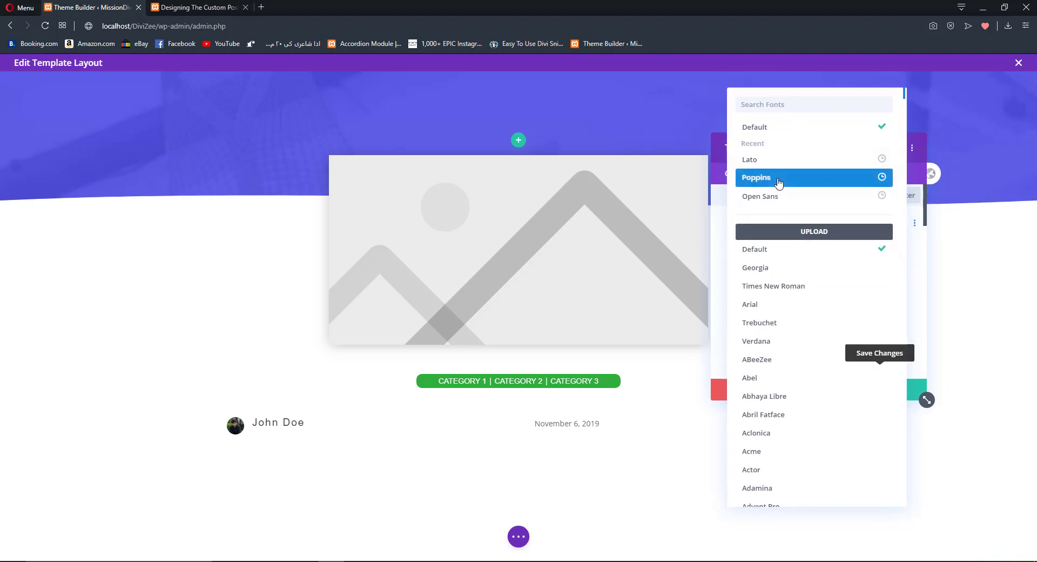
click(778, 178)
scroll(803, 254, down, 3)
scroll(789, 249, up, 1)
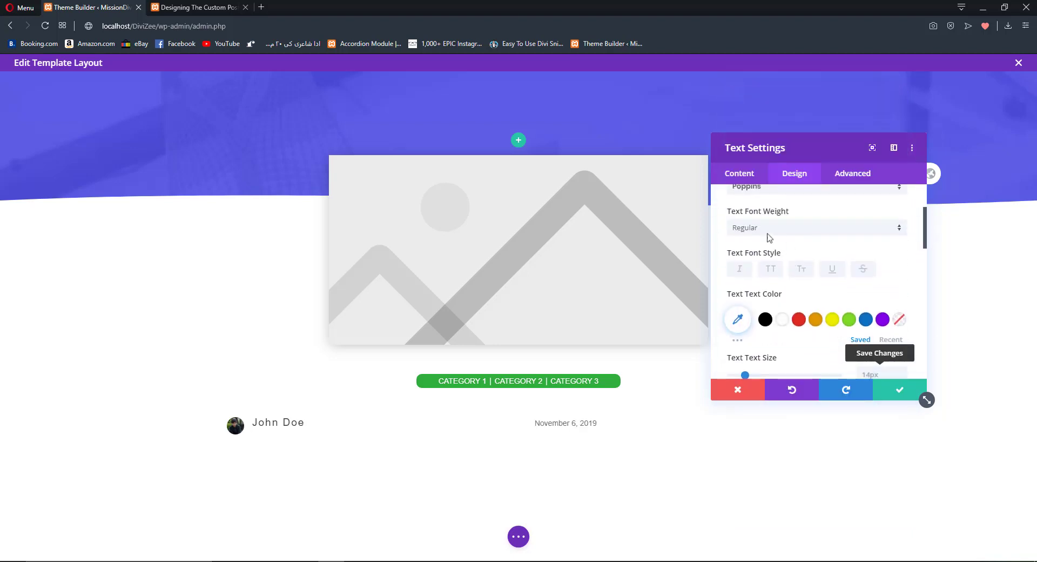
click(759, 228)
click(757, 269)
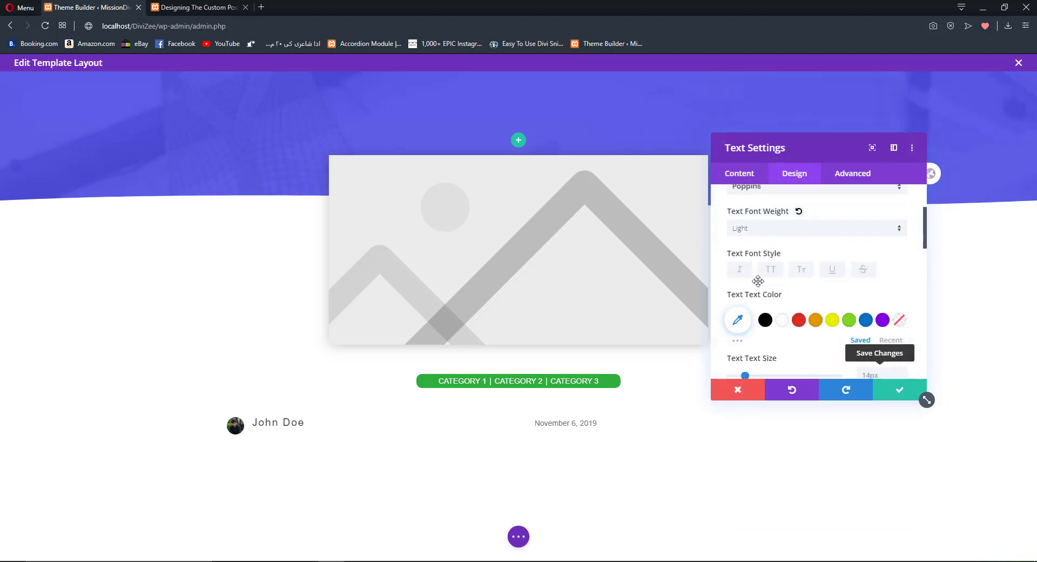
Set the date's text size to 19px and letter spacing to 2px, and save the module.
scroll(898, 269, down, 2)
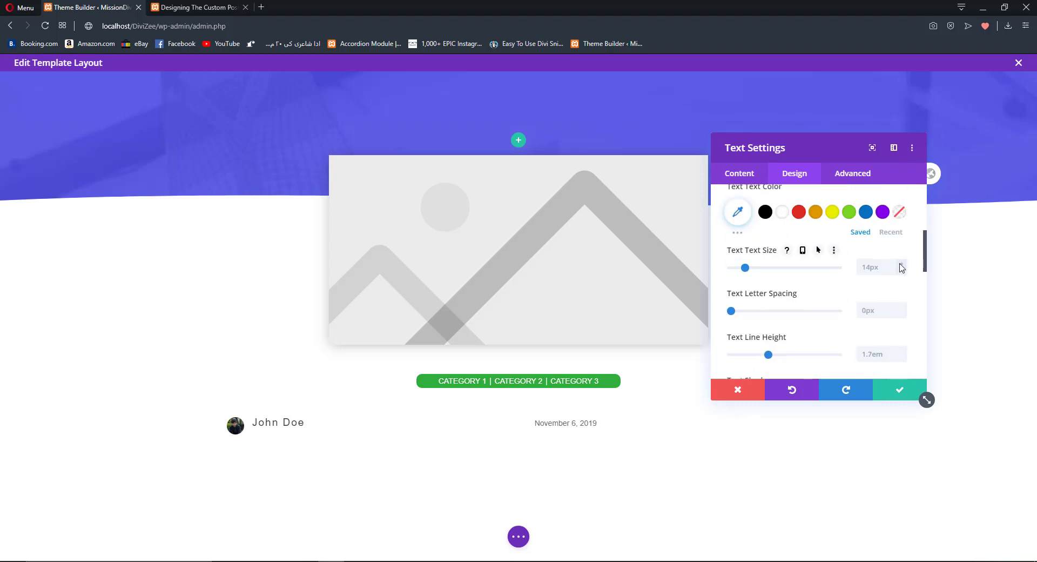
click(901, 264)
click(902, 264)
click(902, 264)
click(902, 264)
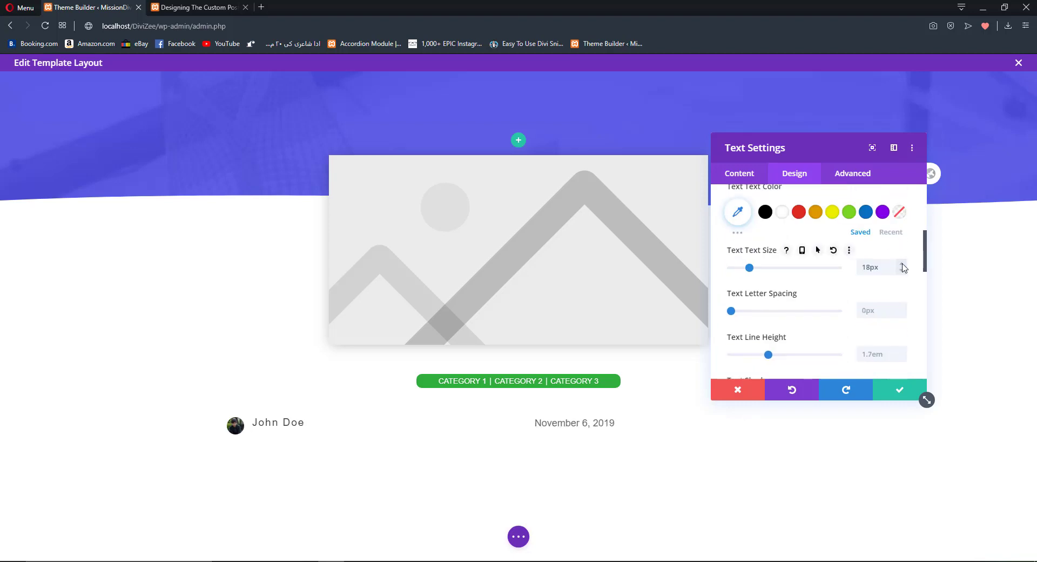
click(902, 264)
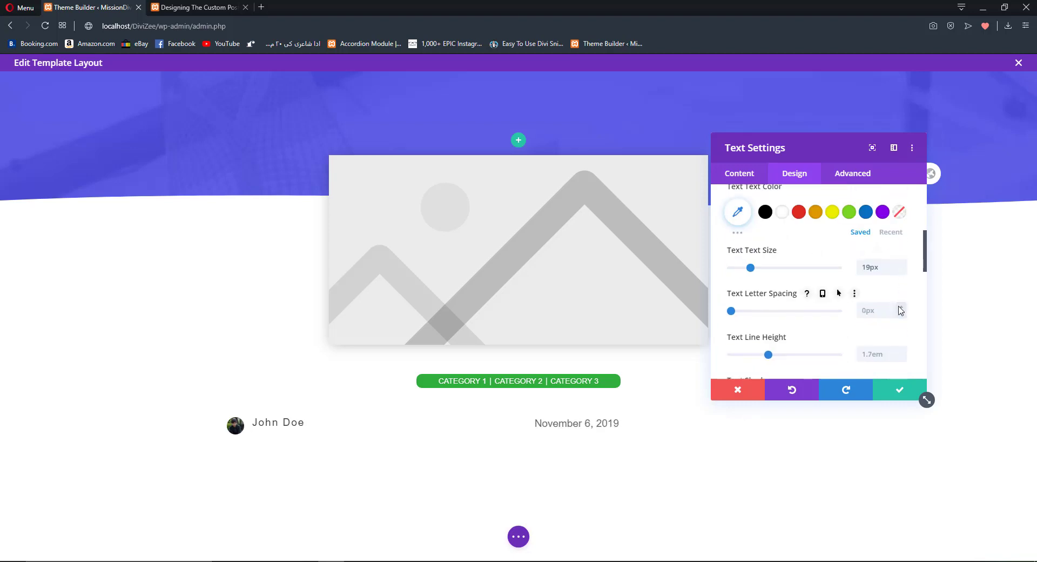
click(900, 307)
click(900, 306)
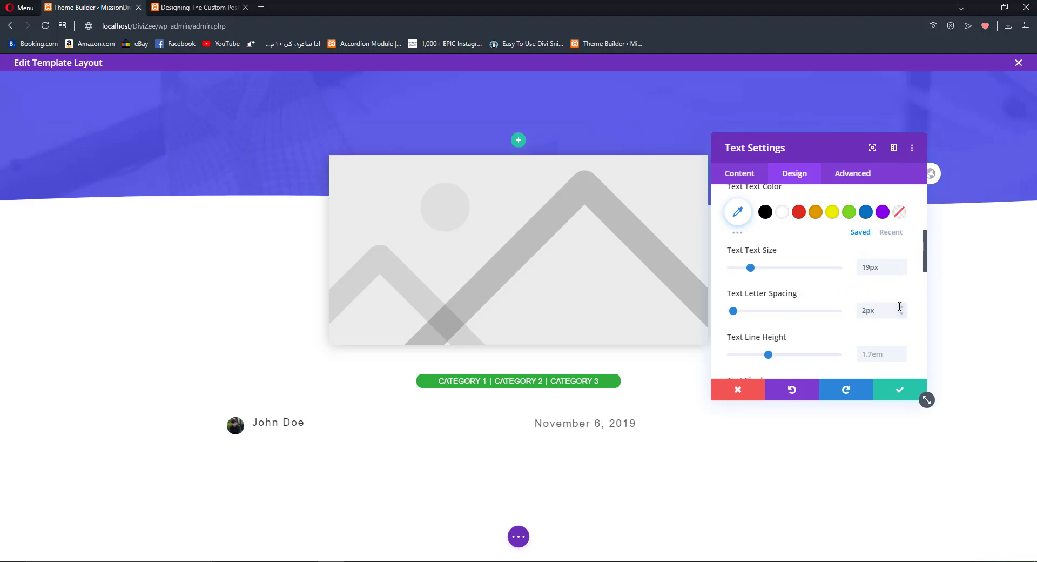
click(890, 390)
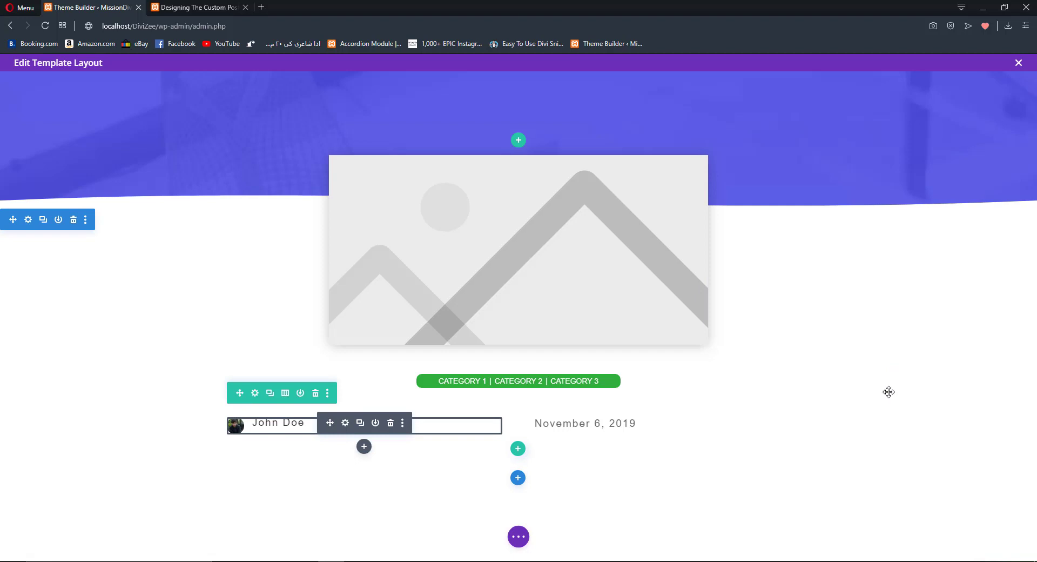
Apply the bottom-edge box shadow preset to the row holding the author blurb and publish date.
click(255, 392)
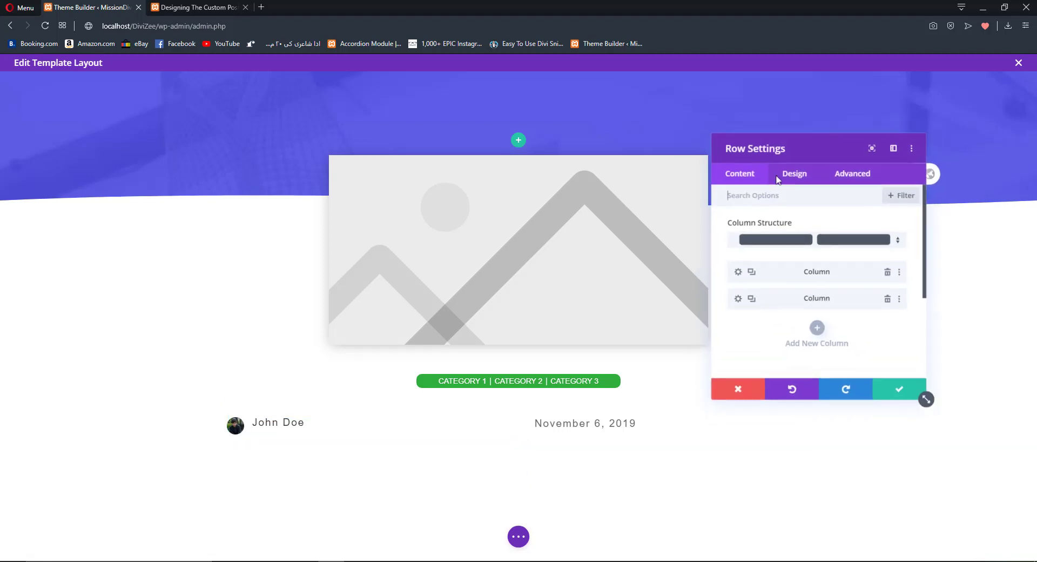
click(779, 177)
click(787, 319)
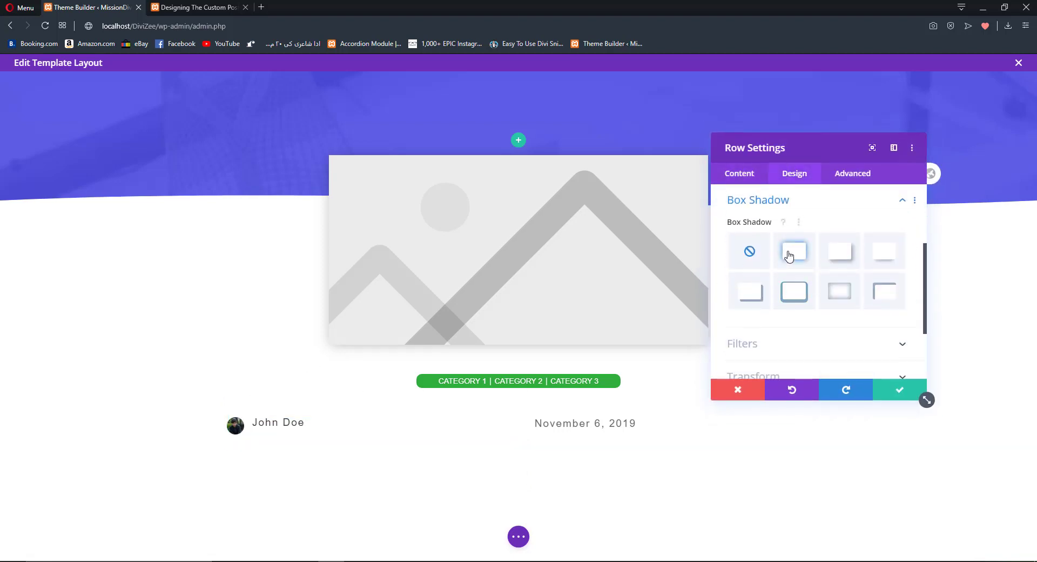
click(789, 255)
click(877, 263)
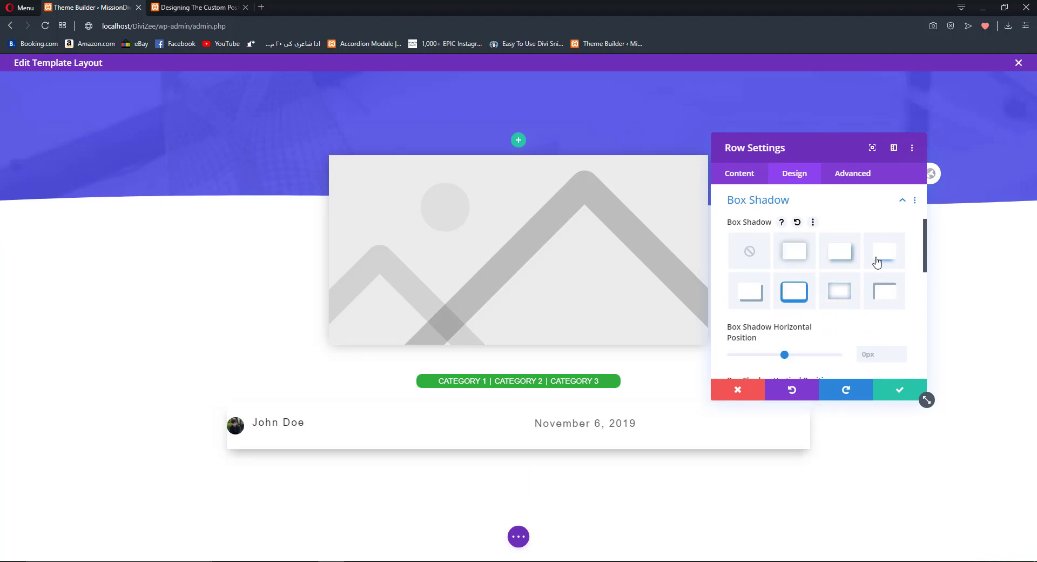
Set the row's box shadow spread strength to -15px and save the row settings.
scroll(877, 263, down, 1)
scroll(878, 261, down, 3)
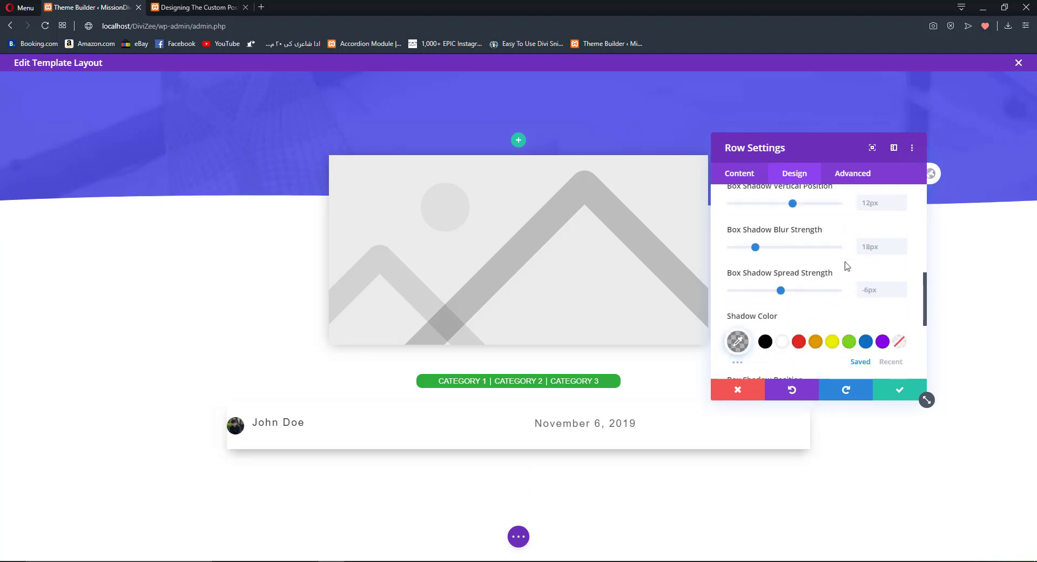
drag(780, 269, 768, 270)
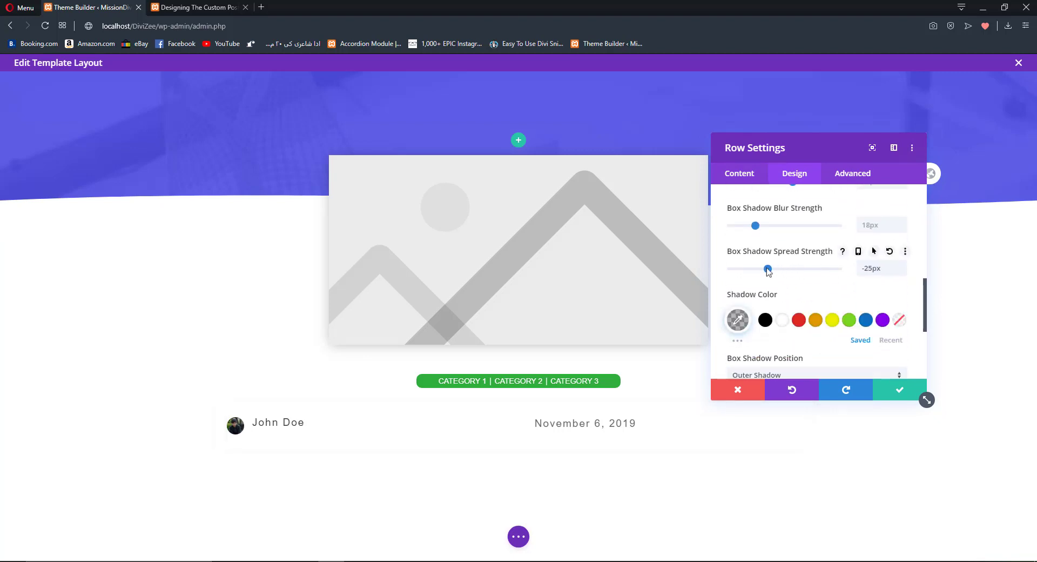
click(901, 265)
click(900, 266)
click(901, 265)
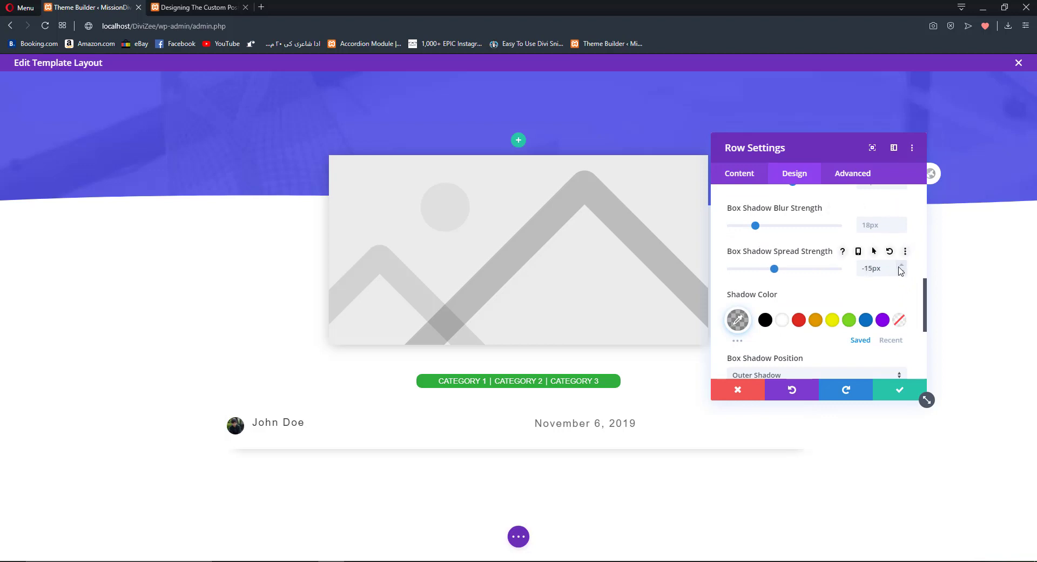
click(898, 393)
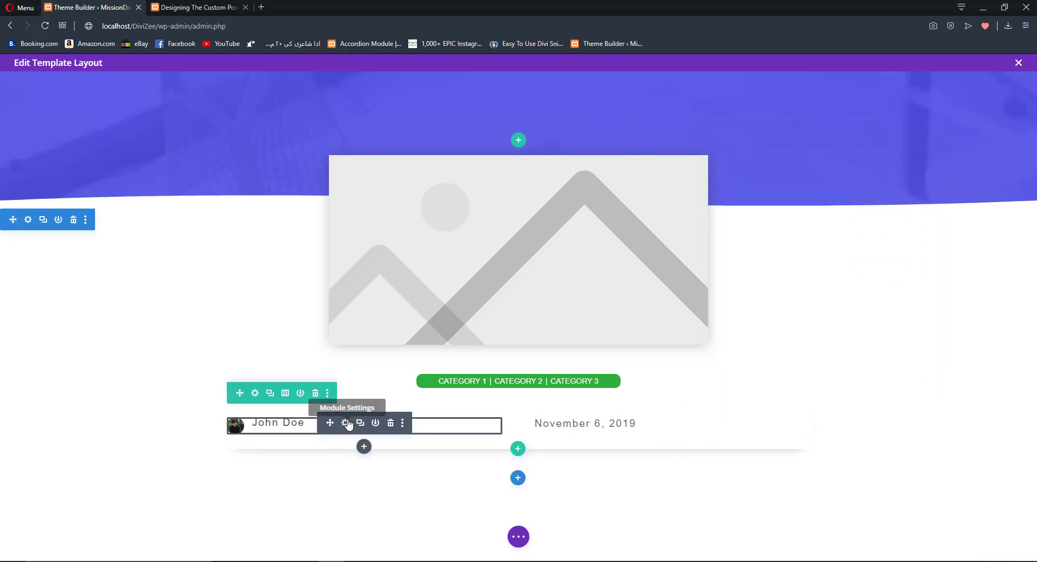
Give the author blurb a left padding of 10px and save it.
click(346, 423)
click(793, 172)
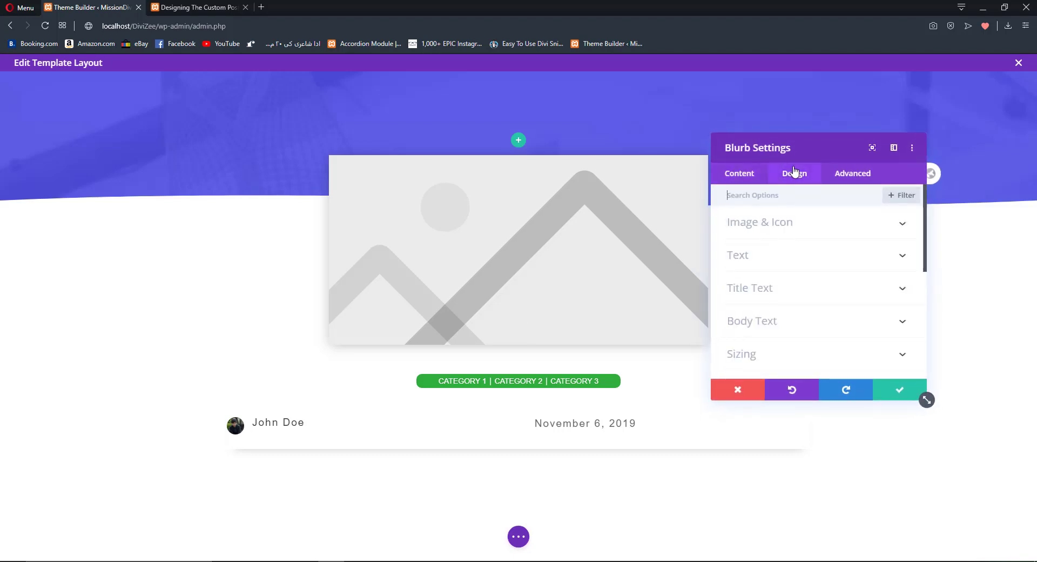
scroll(766, 290, down, 2)
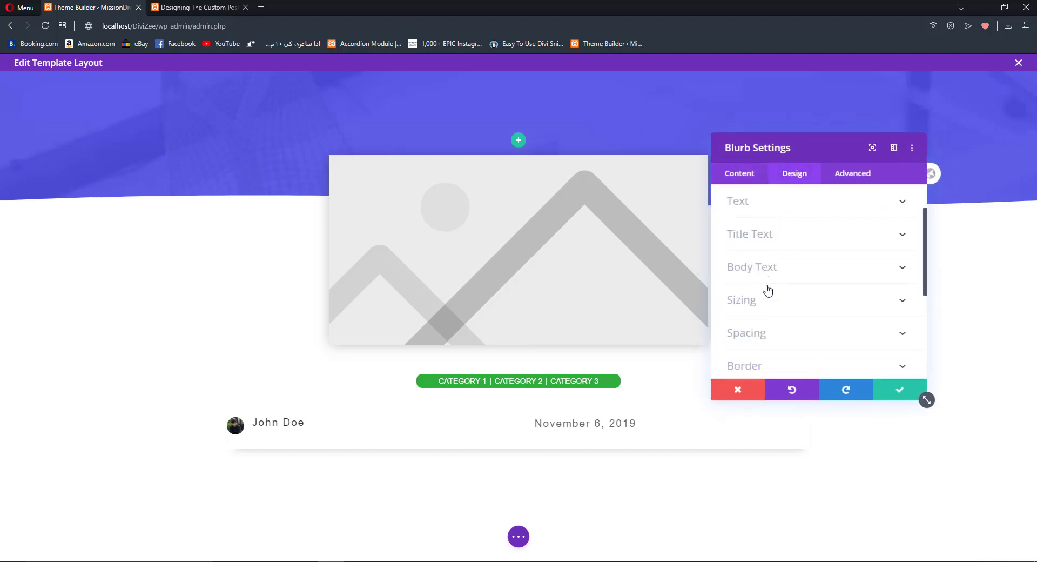
click(757, 334)
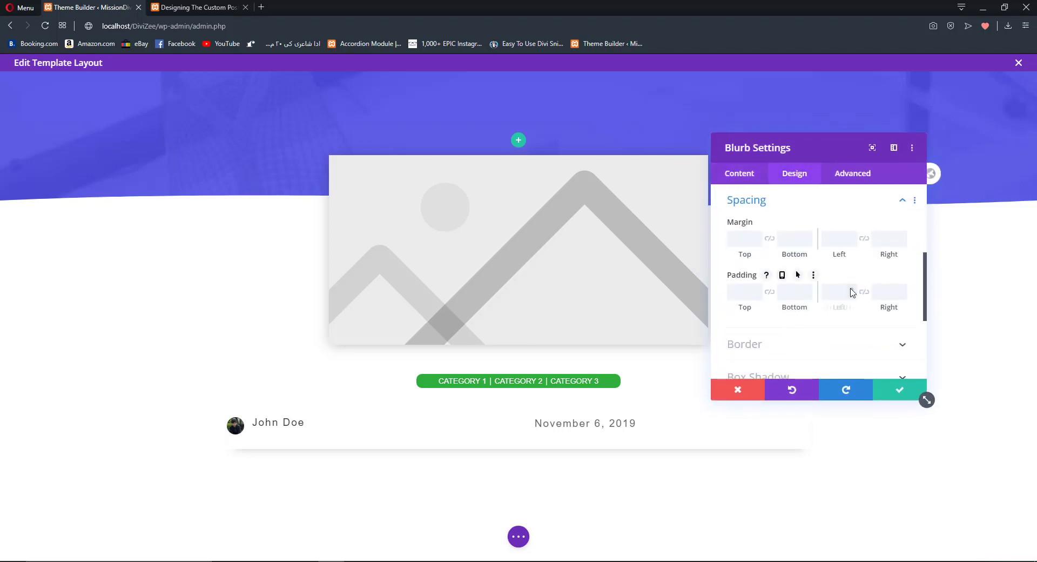
drag(851, 292, 851, 297)
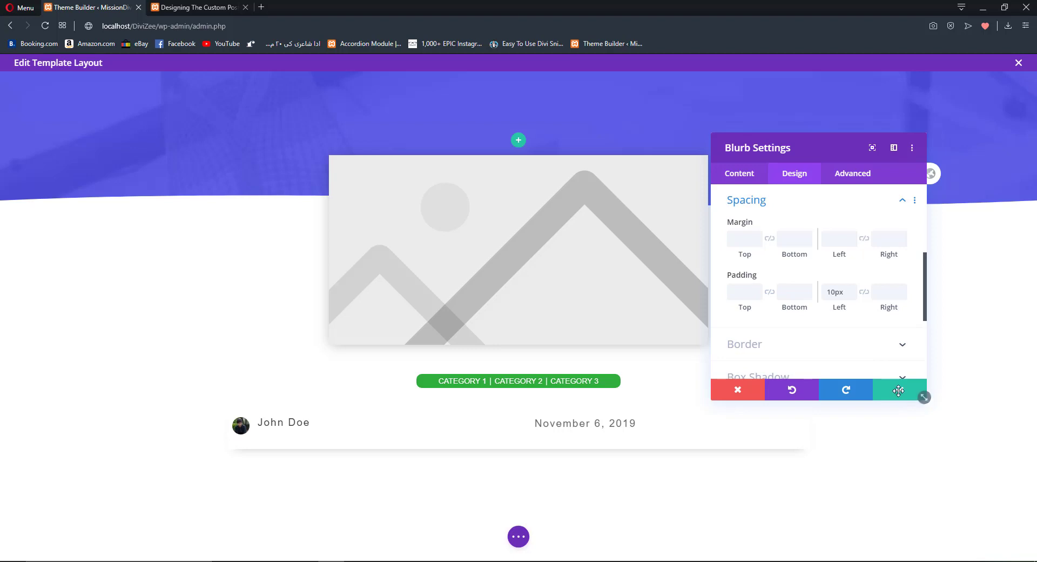
click(899, 390)
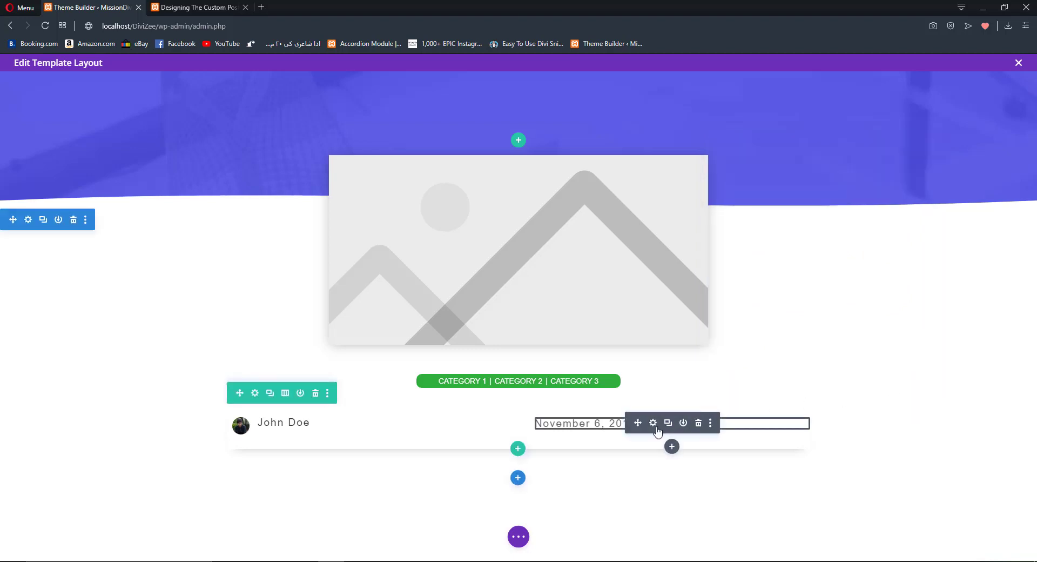
Center the publish date text within its column and save the Text module.
click(655, 425)
click(786, 177)
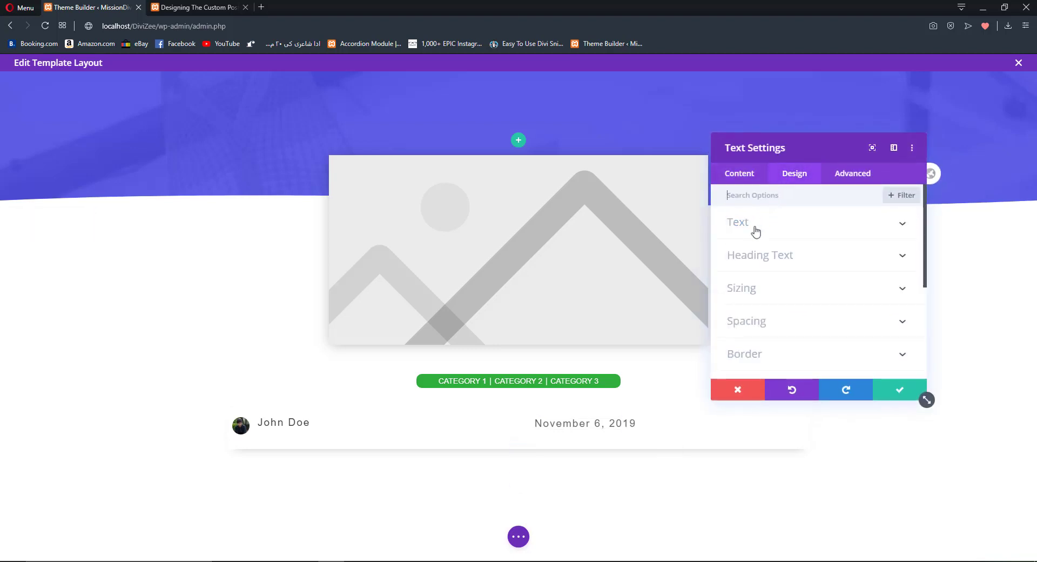
click(756, 236)
scroll(799, 288, down, 6)
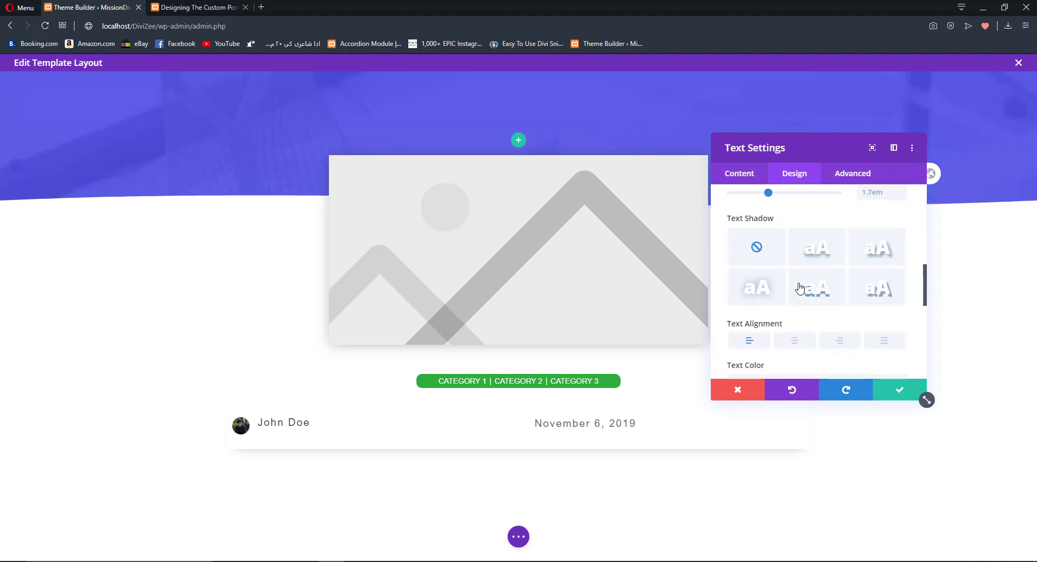
click(799, 289)
scroll(791, 269, down, 10)
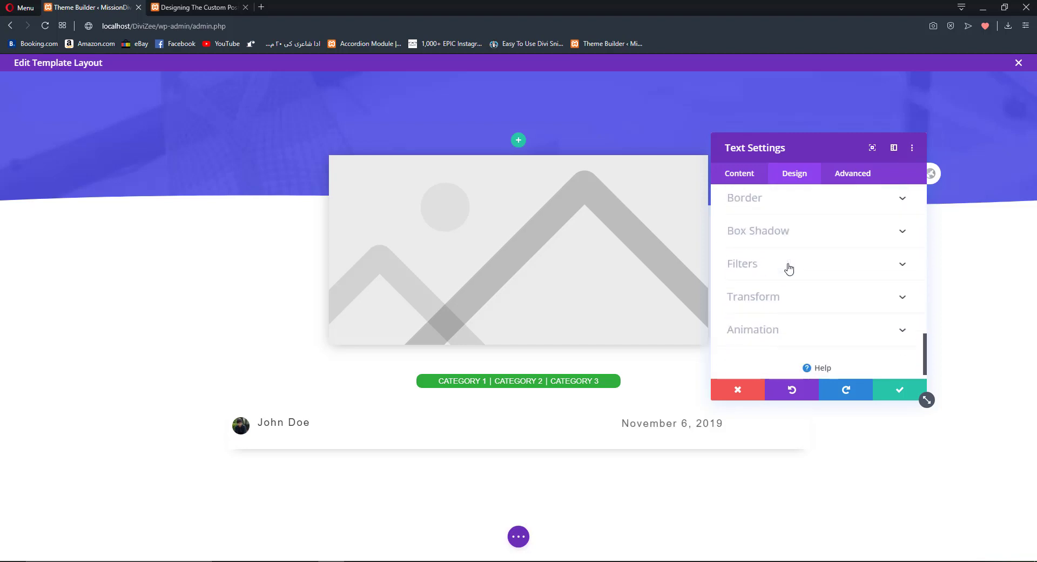
scroll(789, 268, down, 1)
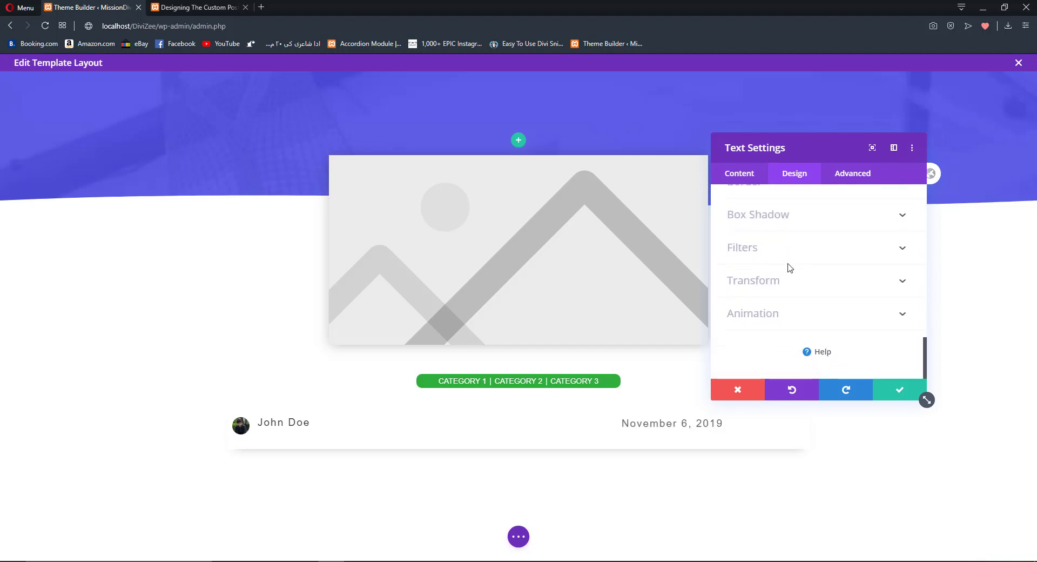
click(900, 389)
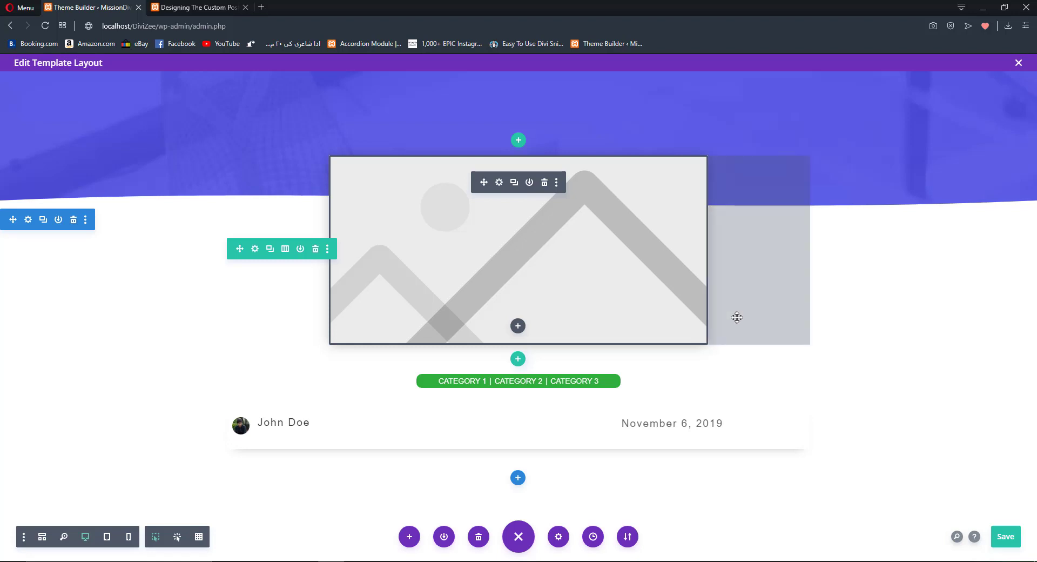
Add a regular section with a single-column row below the author and date section, and insert a Post Content module in it.
click(519, 478)
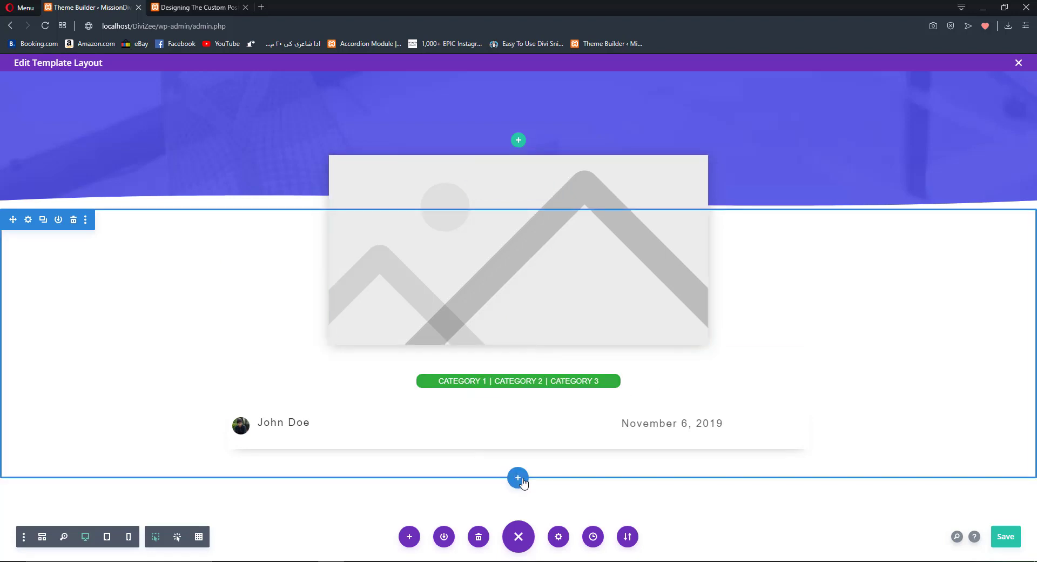
click(521, 479)
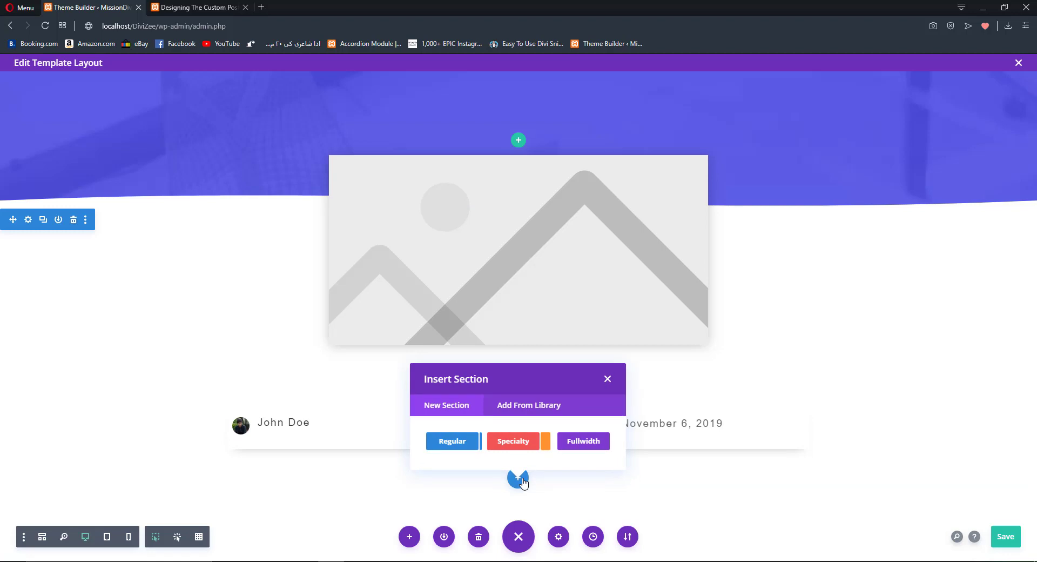
click(445, 448)
click(440, 313)
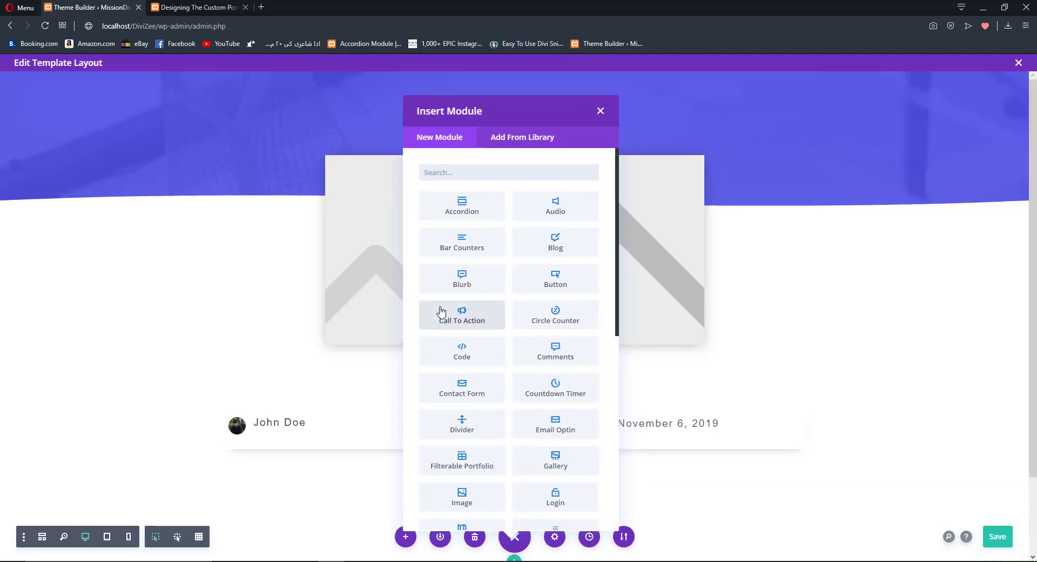
text(pos)
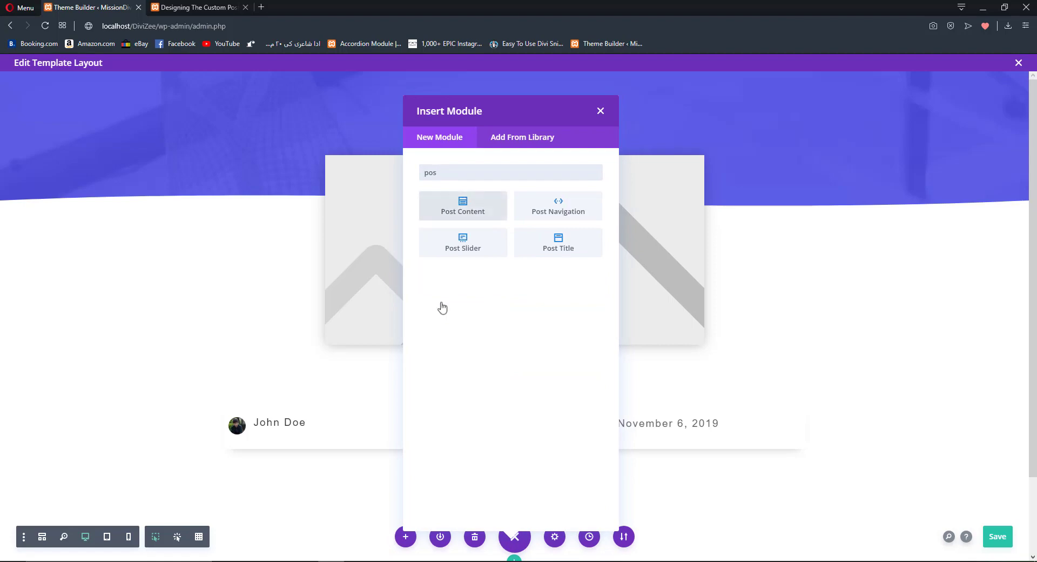
click(465, 206)
Round all image corners of the Post Content module to 10px.
scroll(464, 210, down, 5)
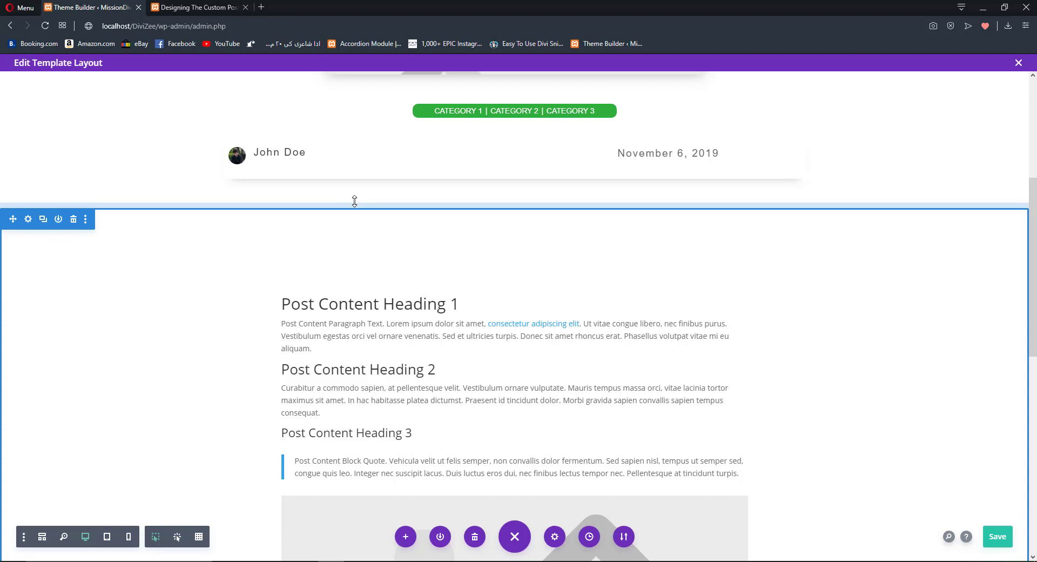
scroll(354, 201, down, 3)
scroll(389, 206, up, 2)
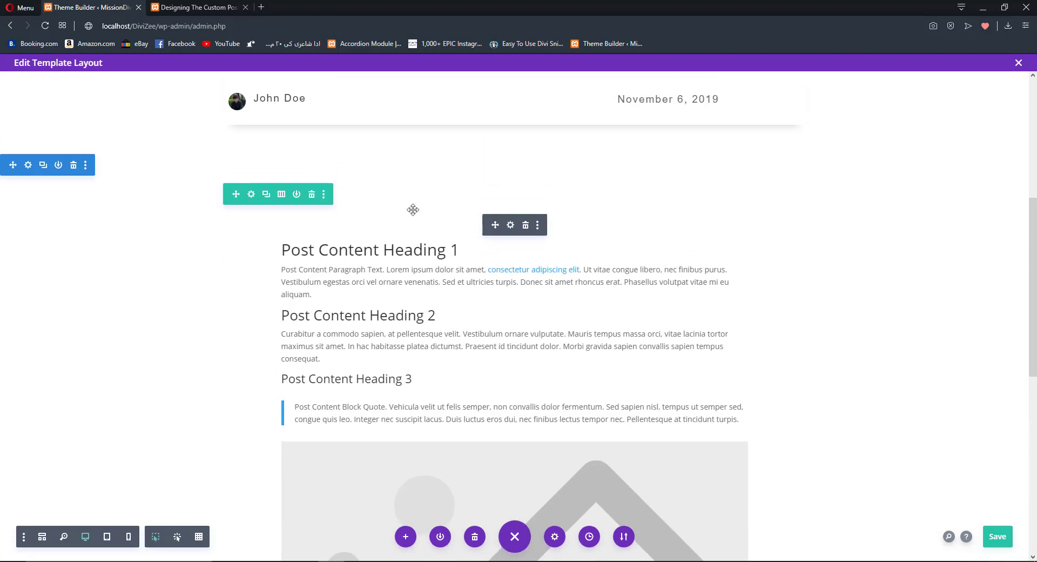
click(510, 226)
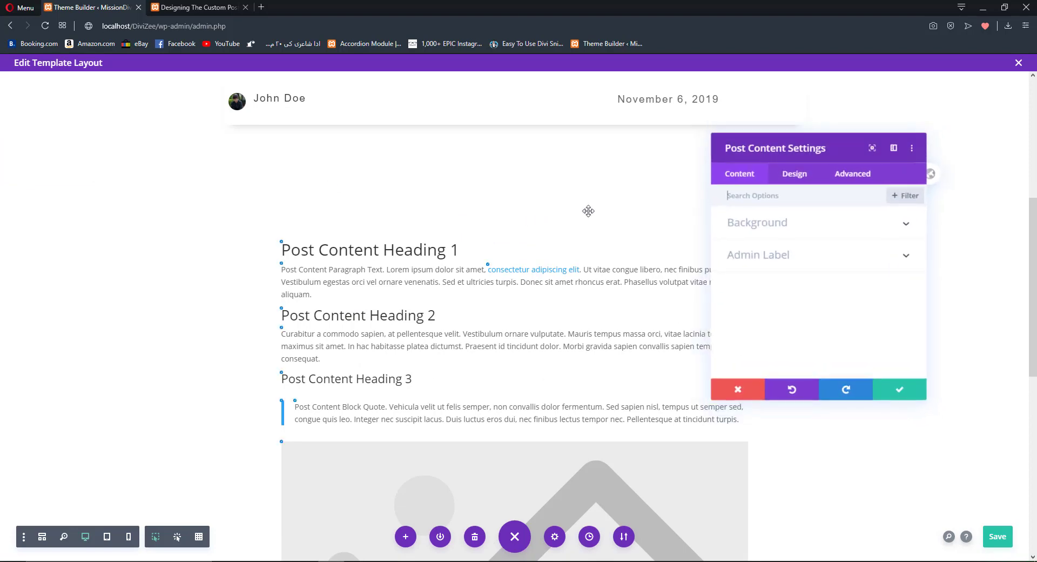
click(795, 180)
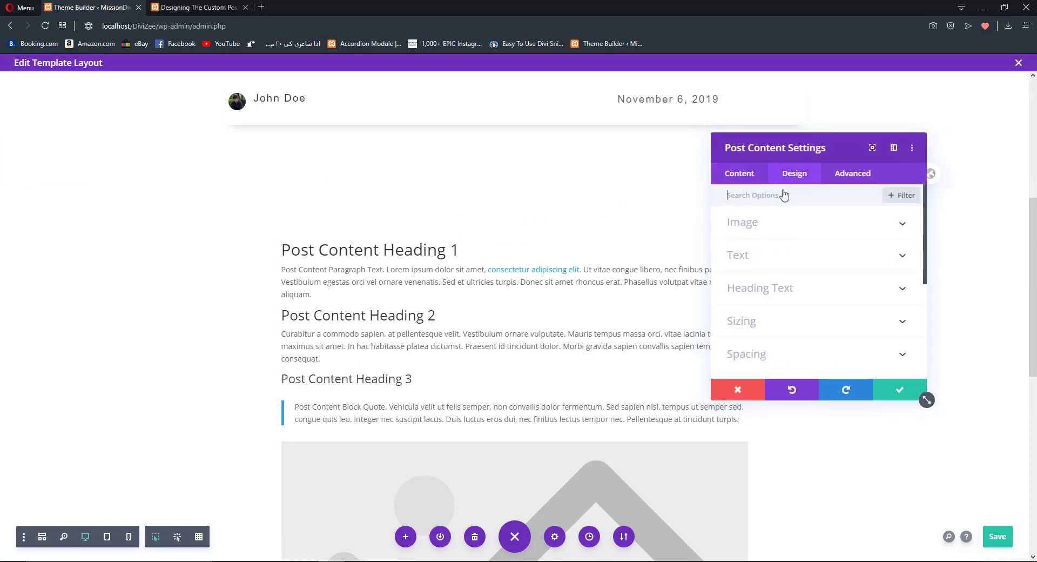
click(743, 223)
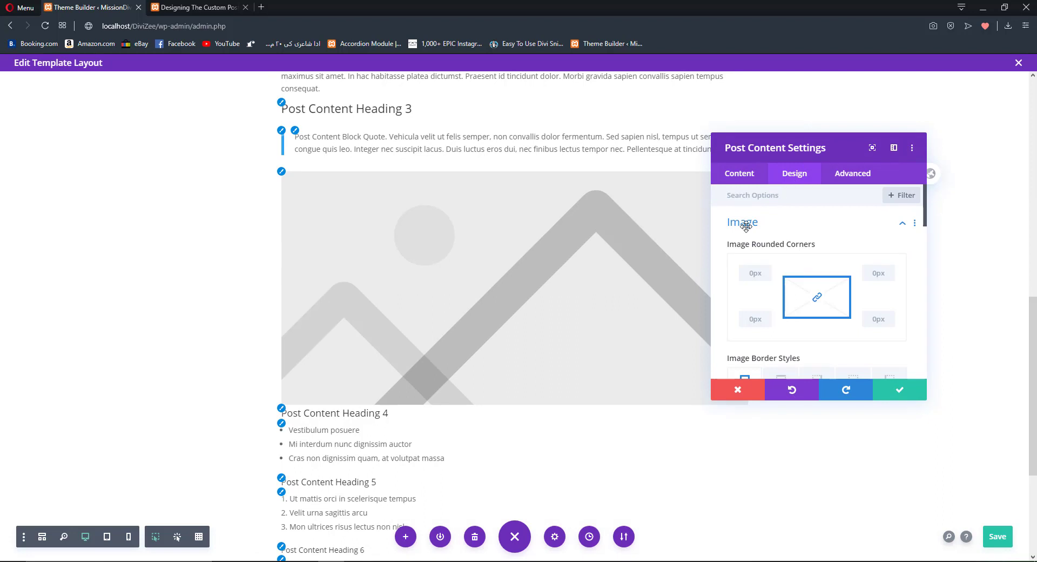
click(747, 224)
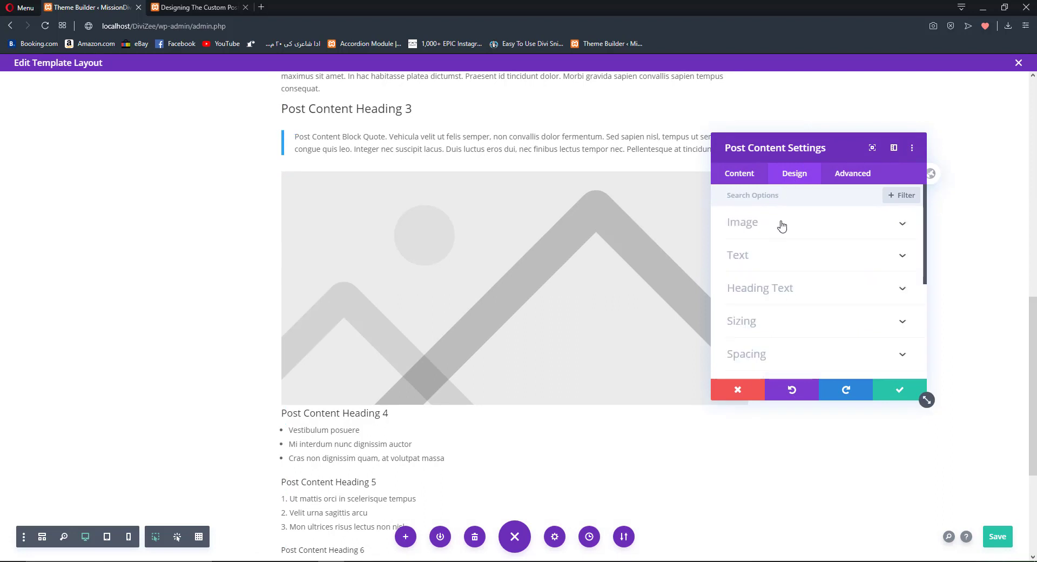
click(776, 230)
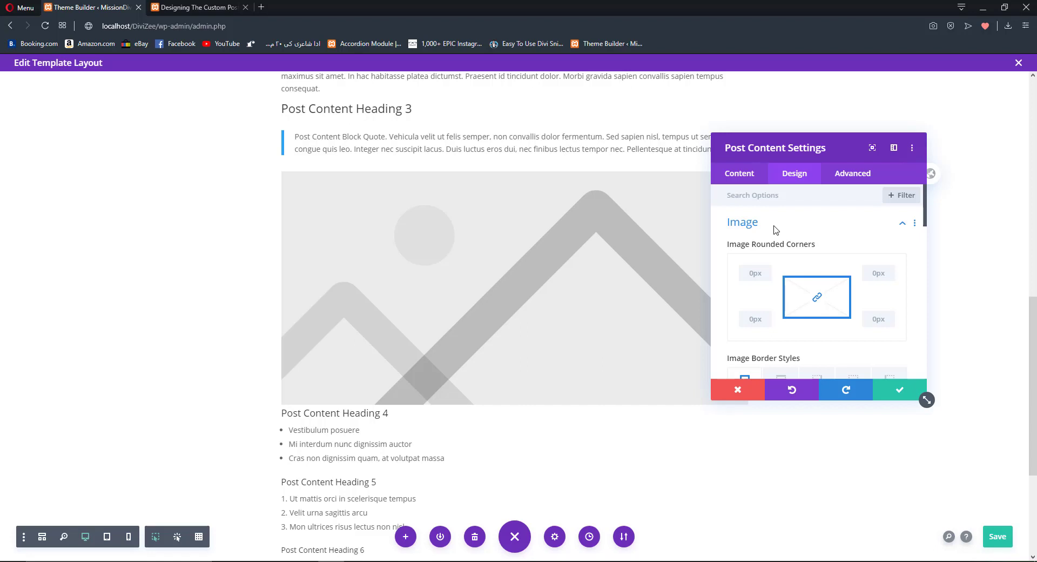
click(767, 273)
text(10)
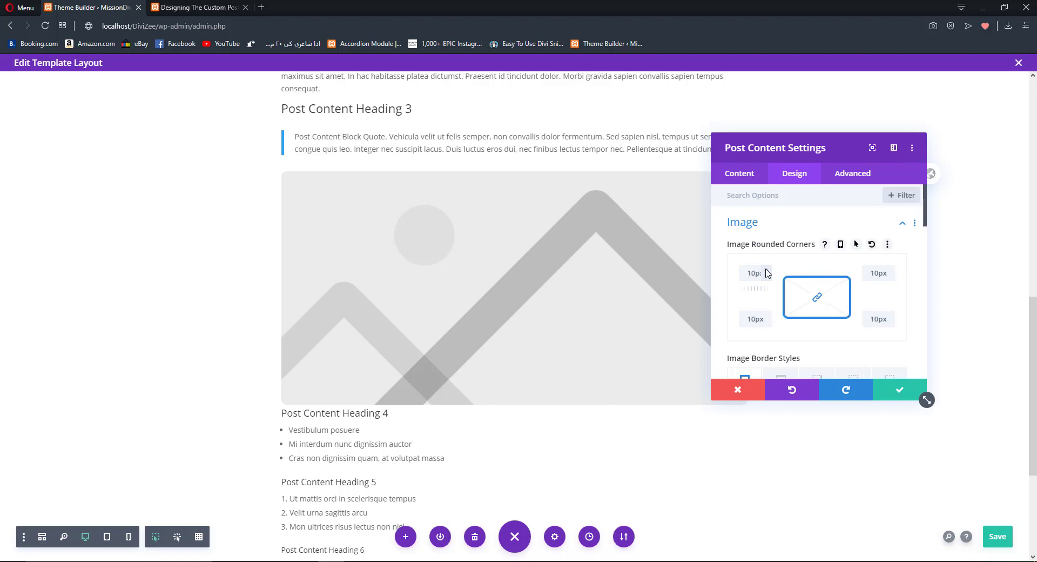
Give the post content images a 4px bottom border in the recently used green.
scroll(771, 271, down, 3)
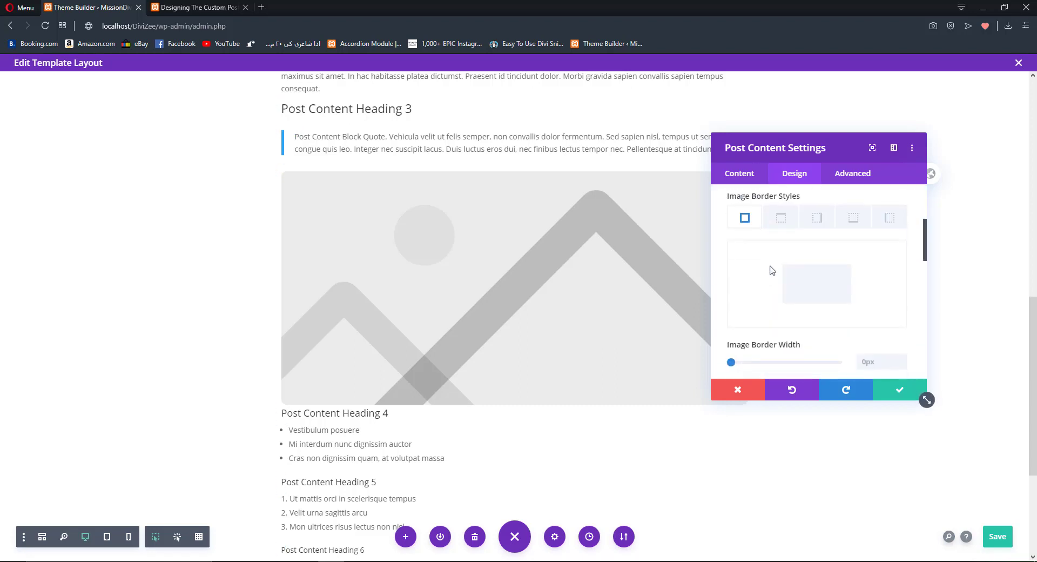
click(852, 217)
scroll(870, 232, down, 2)
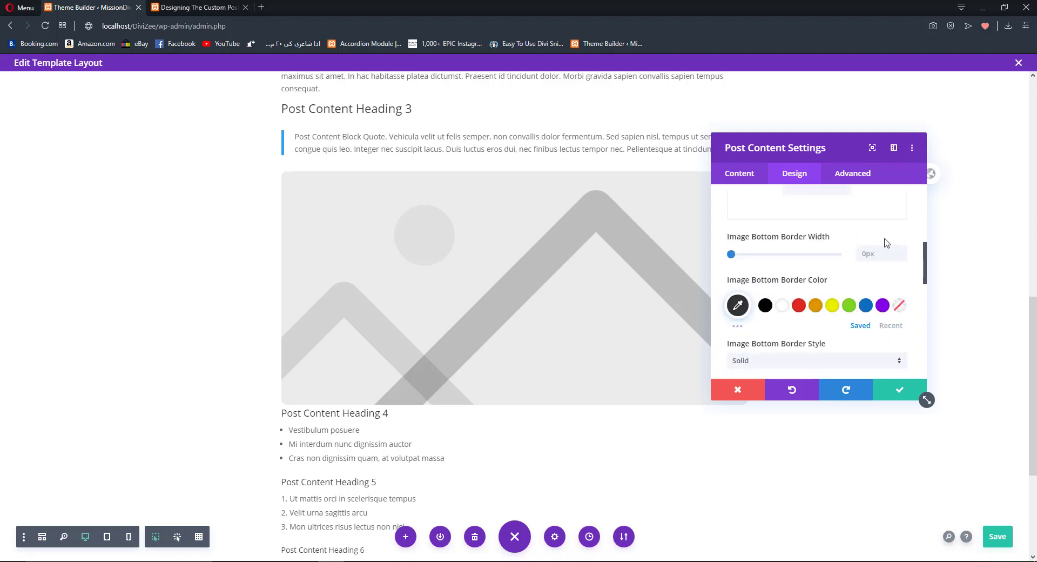
click(900, 252)
key(Up)
key(Up)
key(Up)
key(Up)
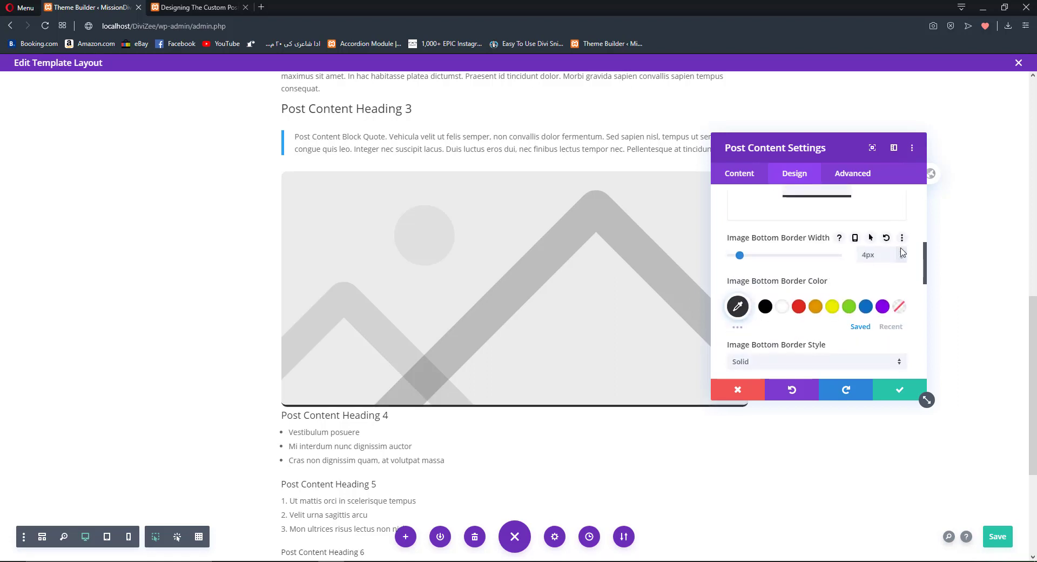
click(891, 326)
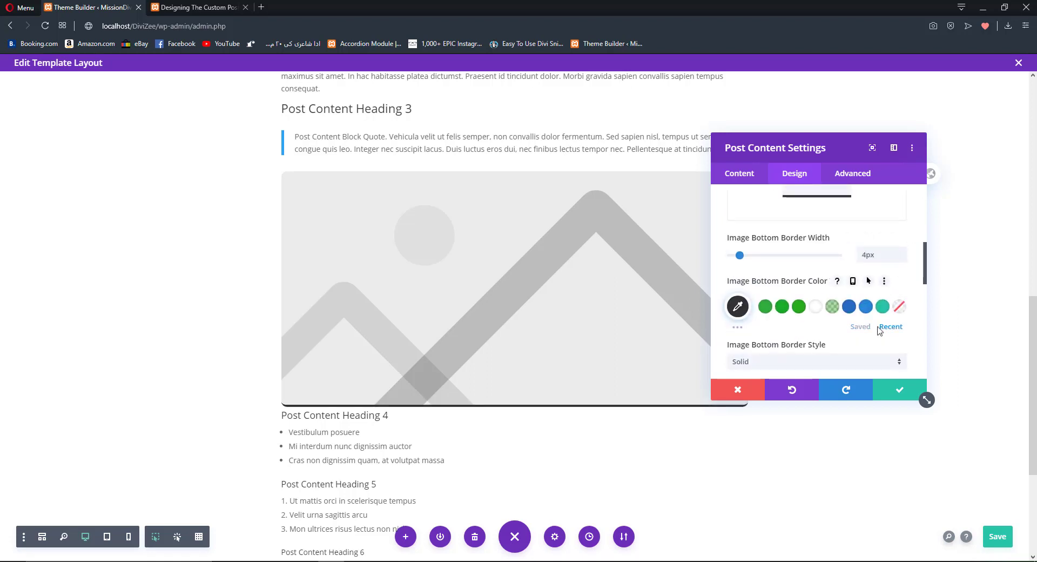
click(797, 310)
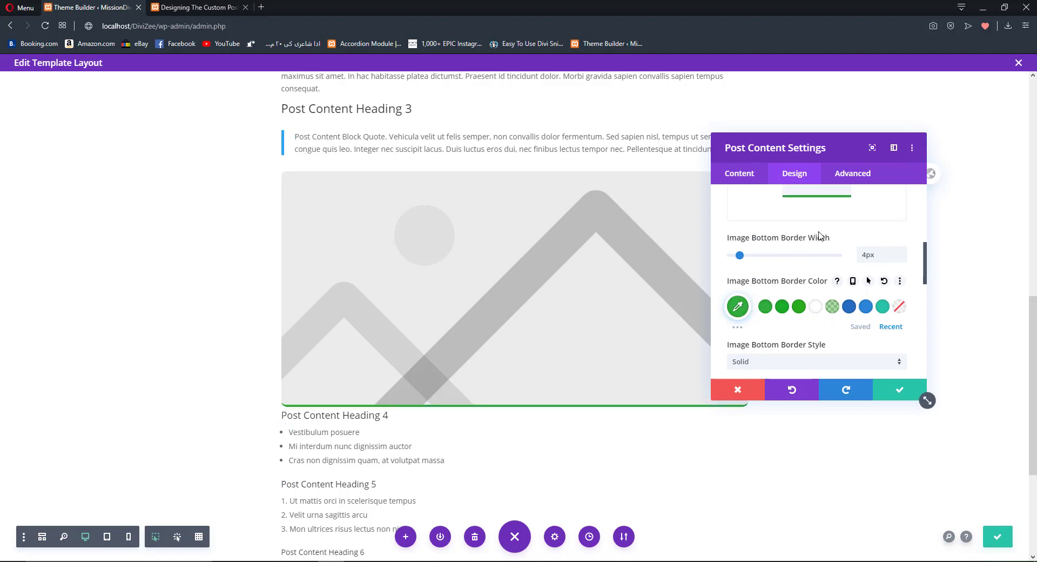
Apply the bottom-edge box shadow preset to the post content images.
scroll(820, 236, down, 5)
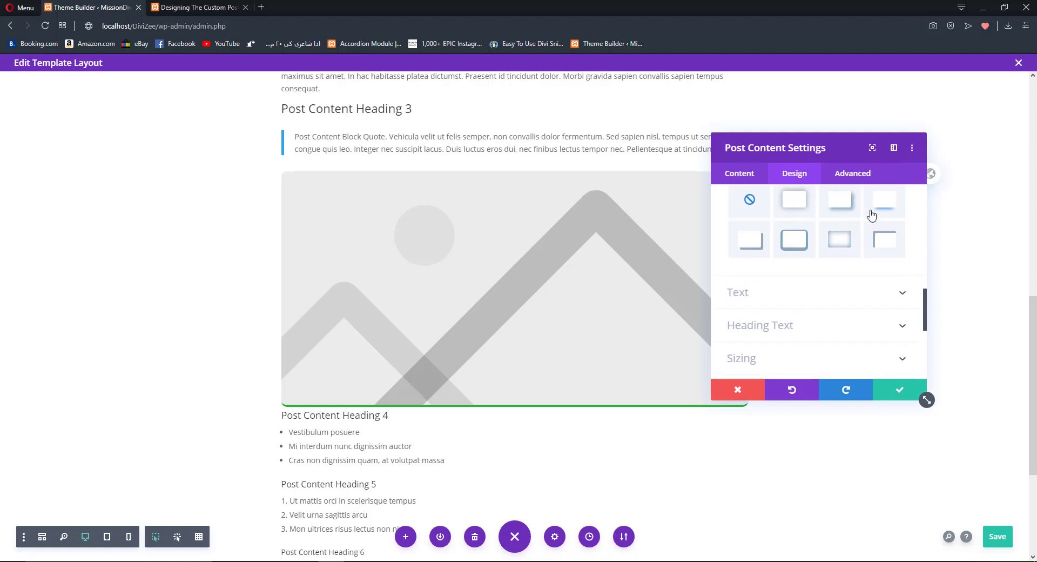
click(857, 221)
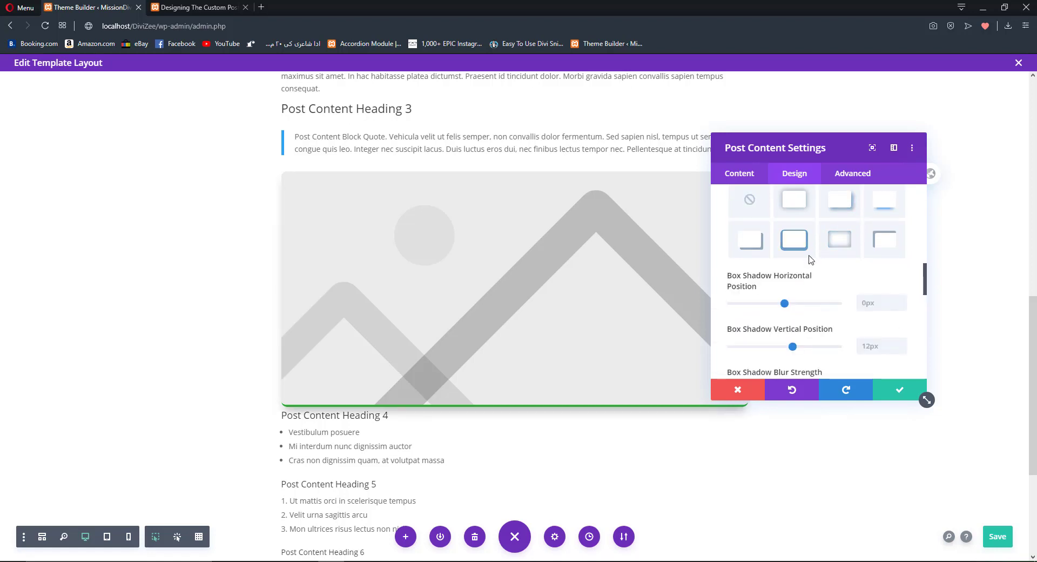
scroll(811, 260, down, 2)
scroll(812, 260, down, 1)
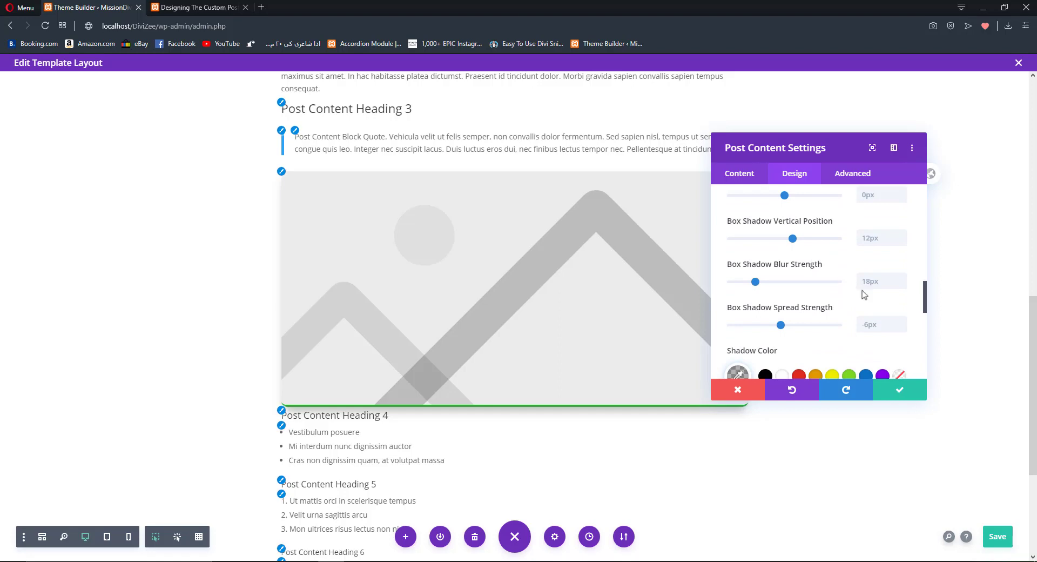
scroll(867, 296, down, 4)
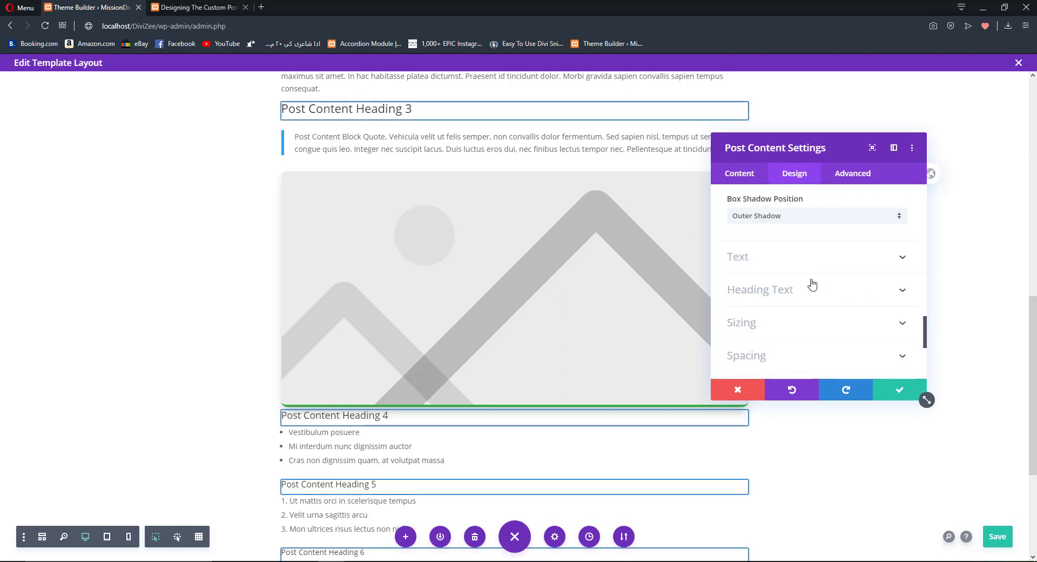
Set the post content body text to the Lato font at 16px.
click(747, 267)
scroll(501, 275, down, 2)
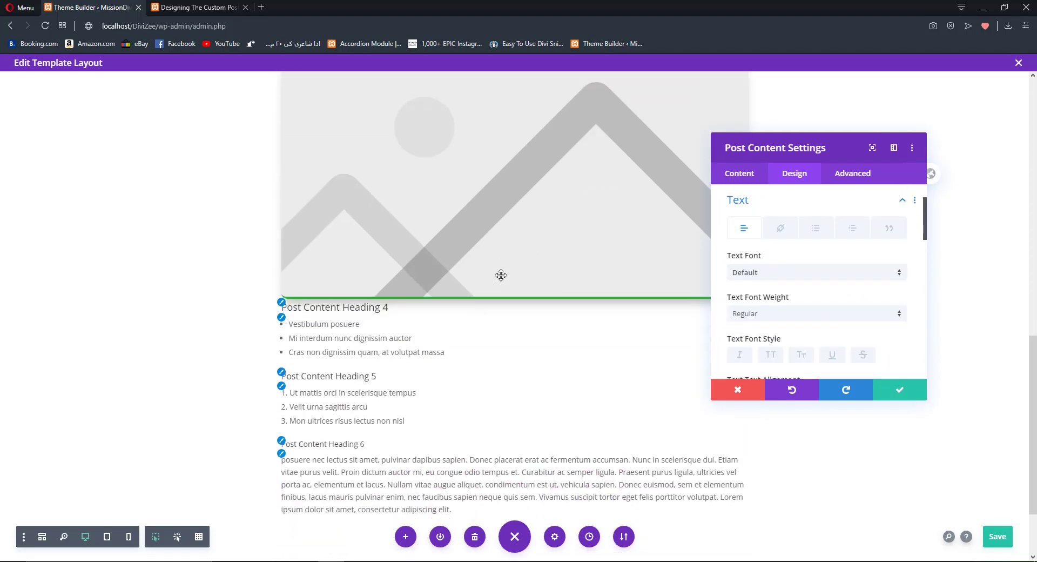
click(756, 273)
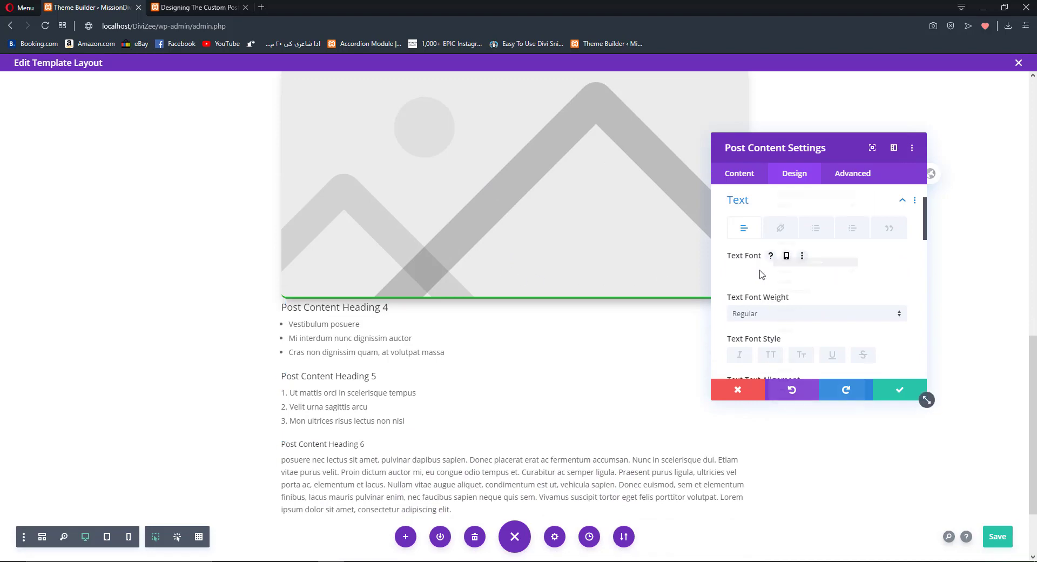
click(750, 159)
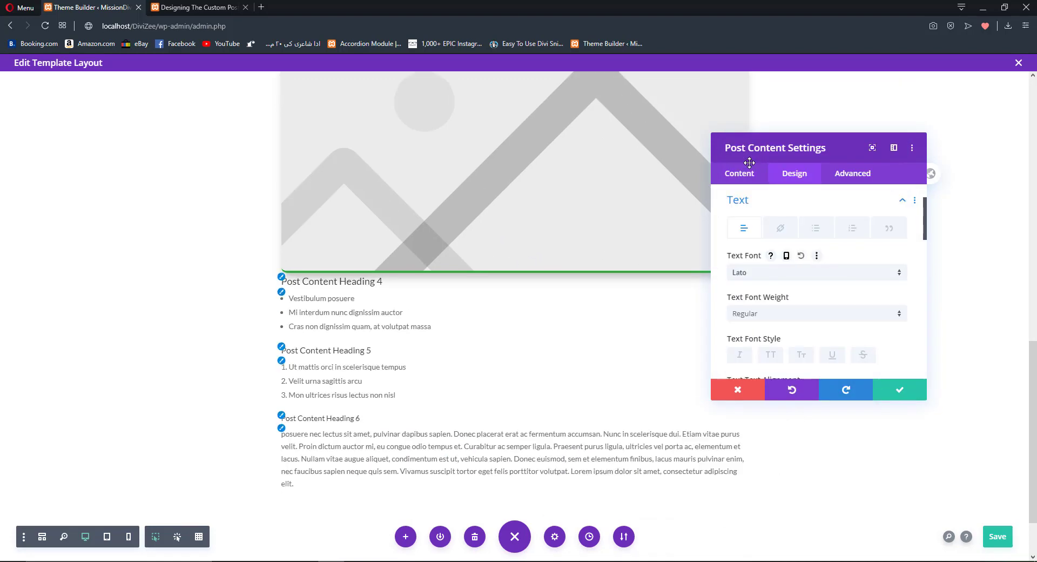
scroll(751, 167, down, 4)
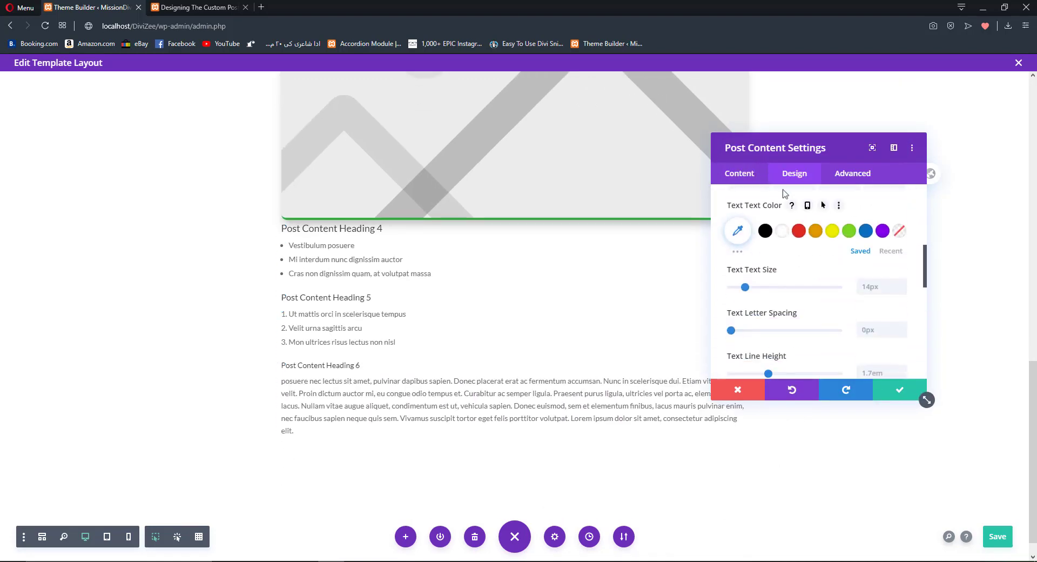
click(901, 283)
click(901, 283)
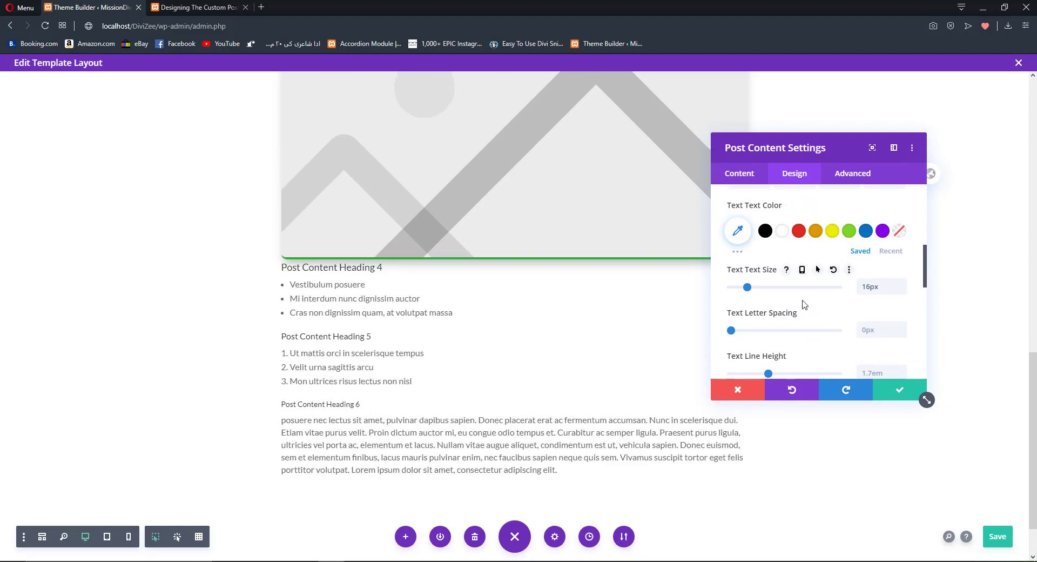
Color the post content link text green #29ad1d and set its font weight to Bold.
scroll(805, 304, up, 4)
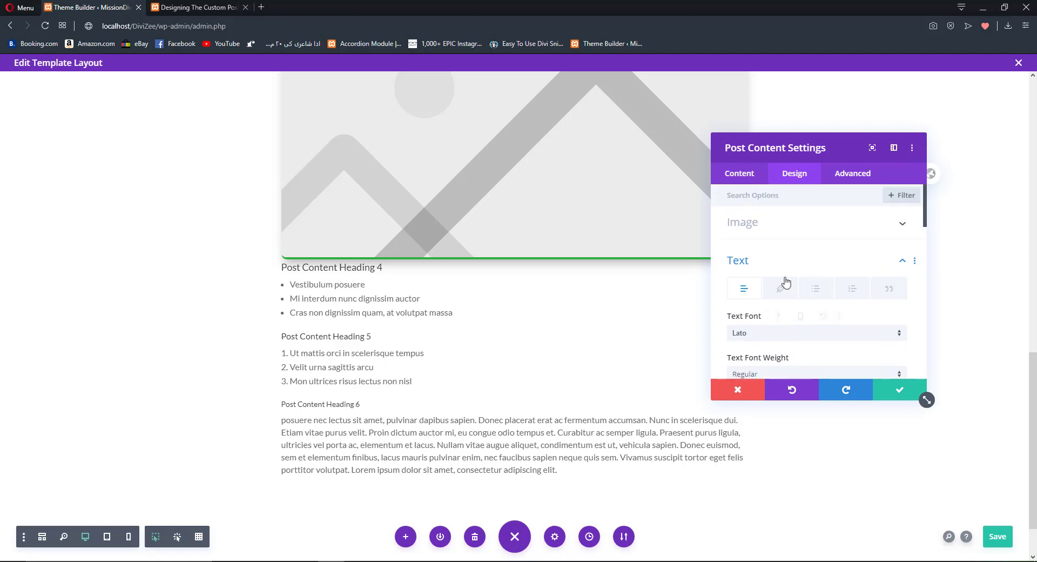
click(766, 259)
click(753, 262)
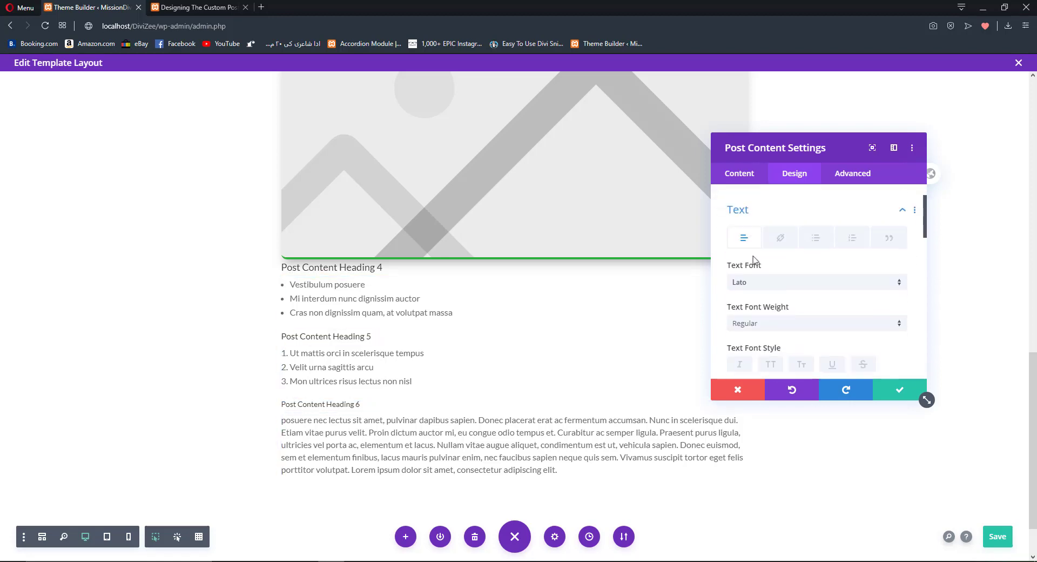
click(778, 229)
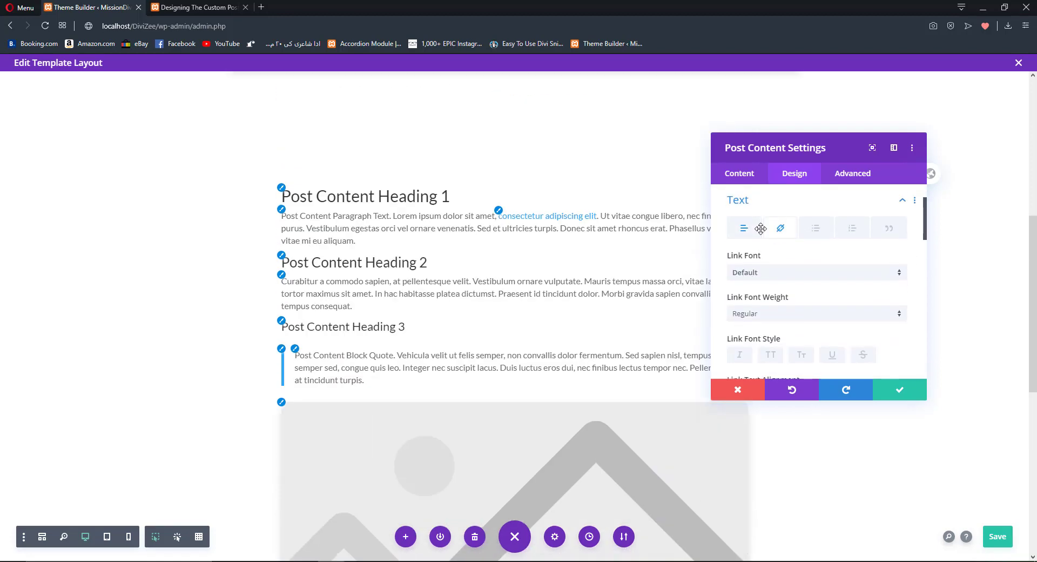
scroll(810, 278, down, 3)
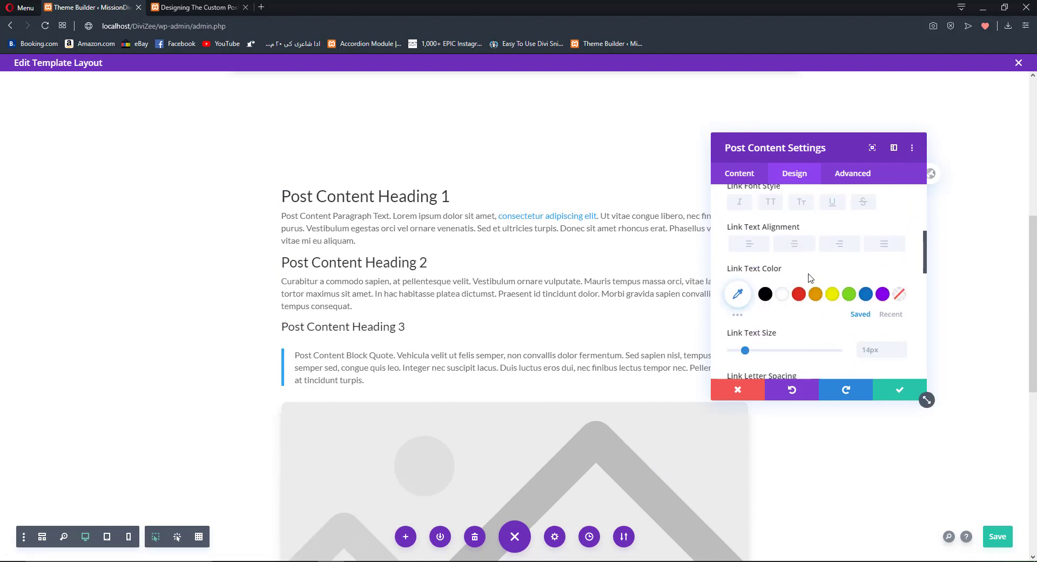
click(891, 305)
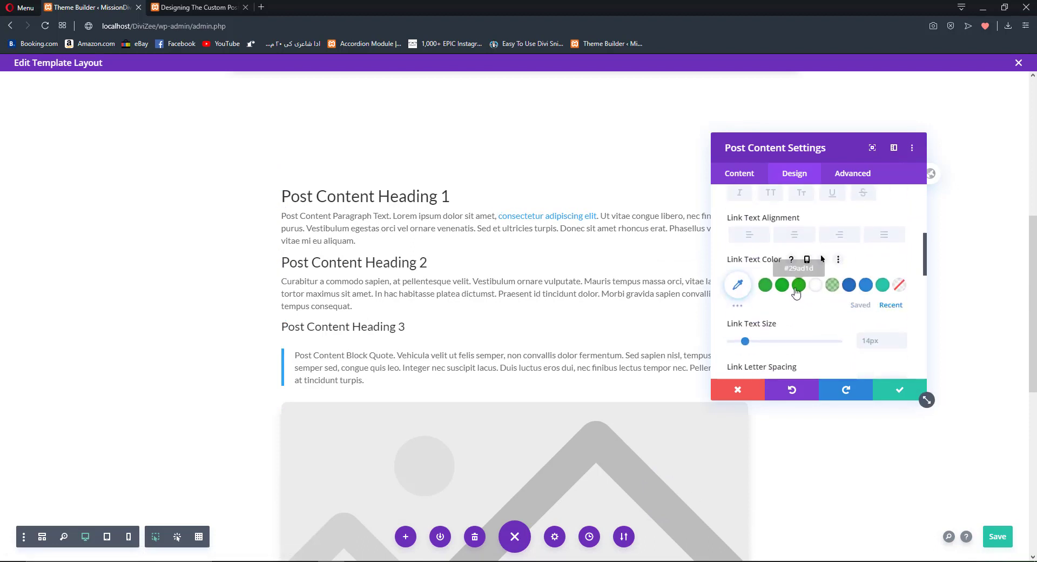
click(799, 284)
scroll(750, 215, up, 1)
click(750, 212)
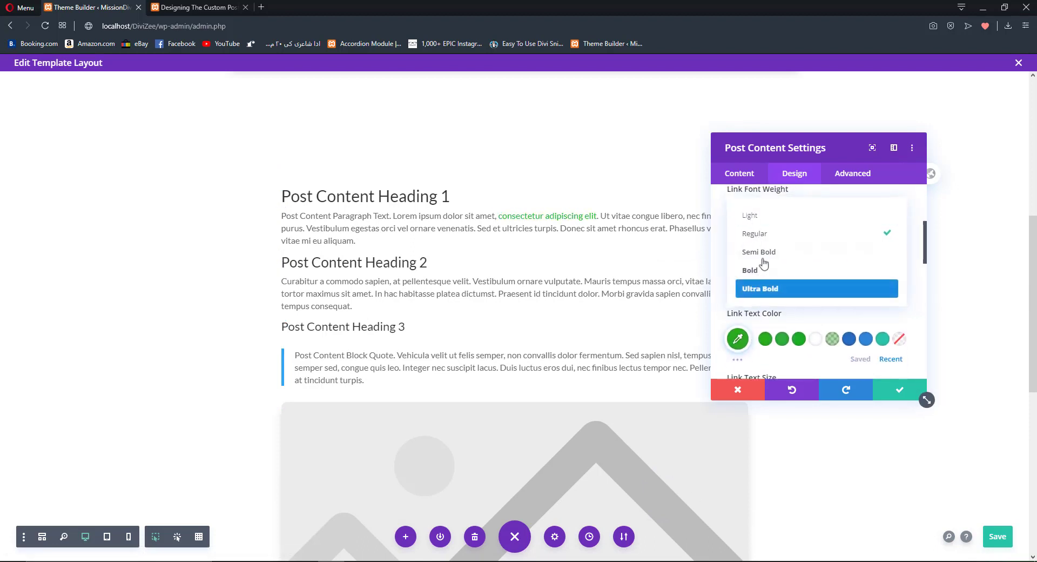
click(751, 268)
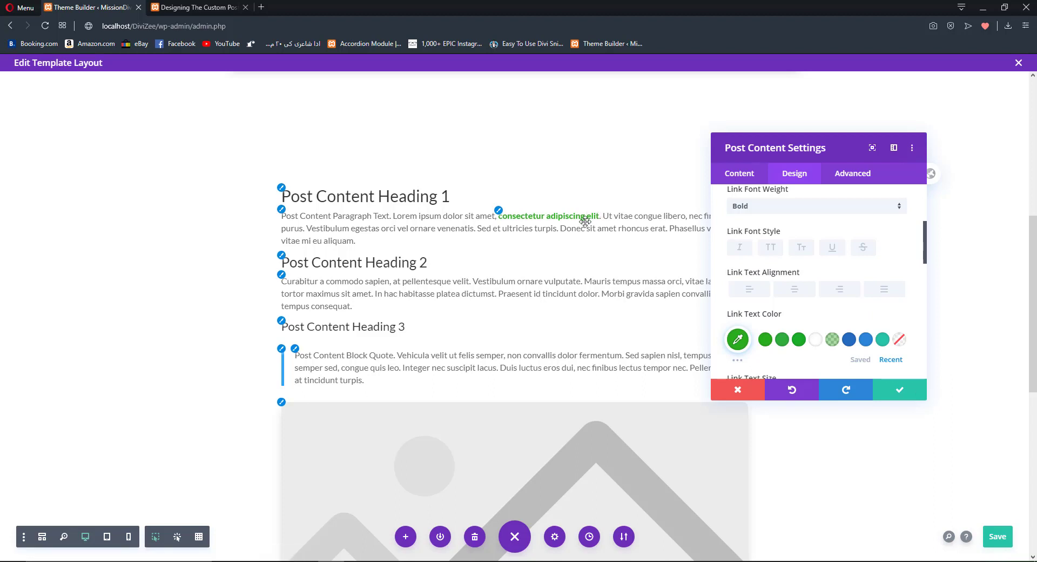
scroll(808, 275, down, 4)
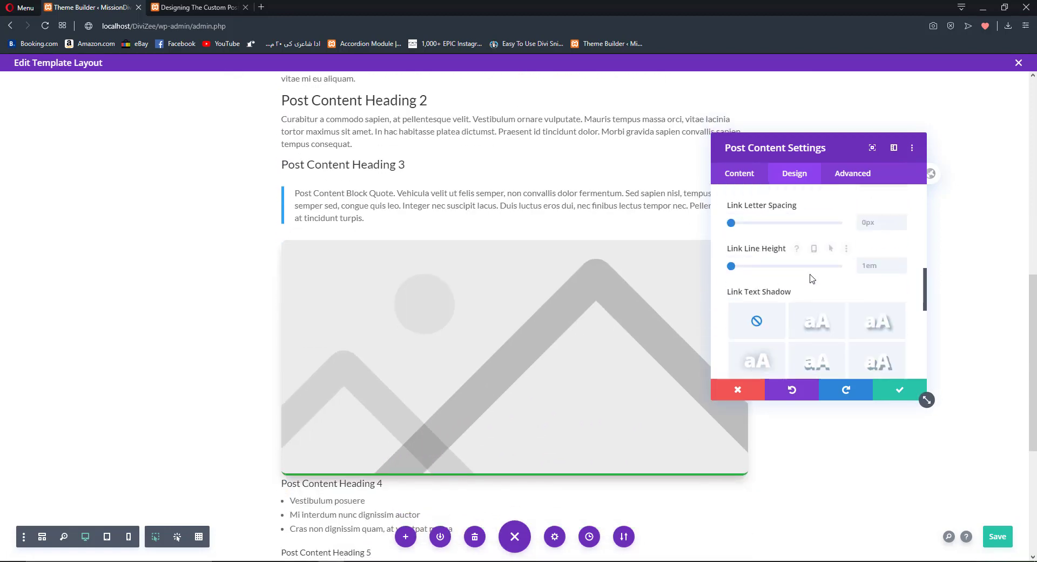
scroll(809, 278, up, 5)
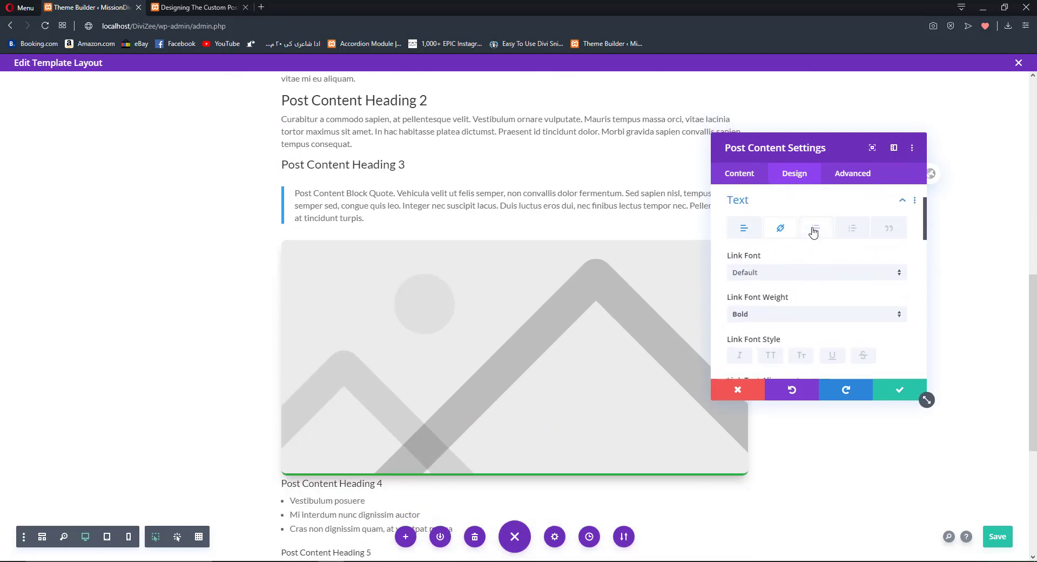
Set the post content blockquote font to Trebuchet.
click(813, 231)
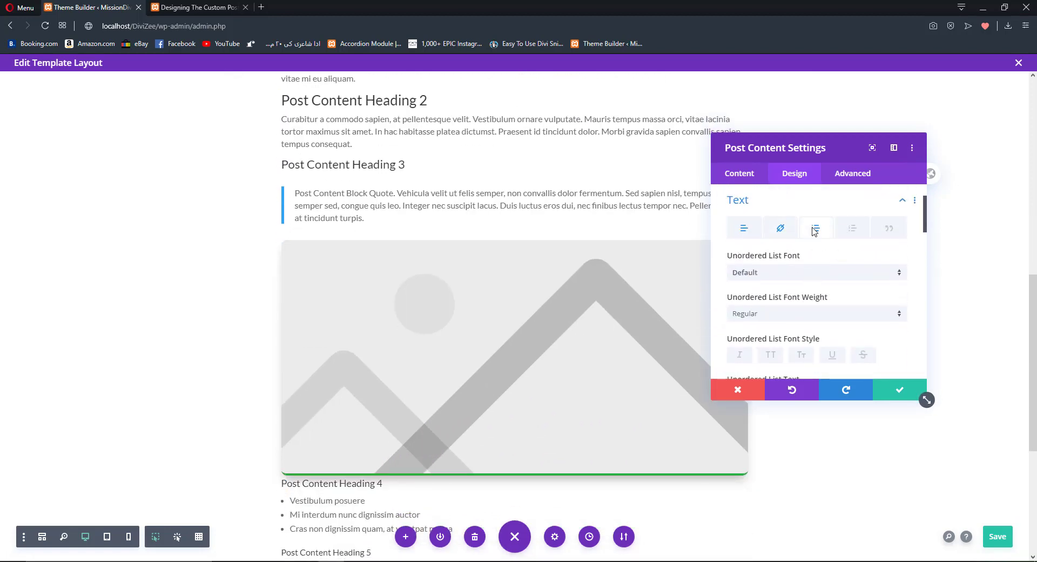
click(842, 234)
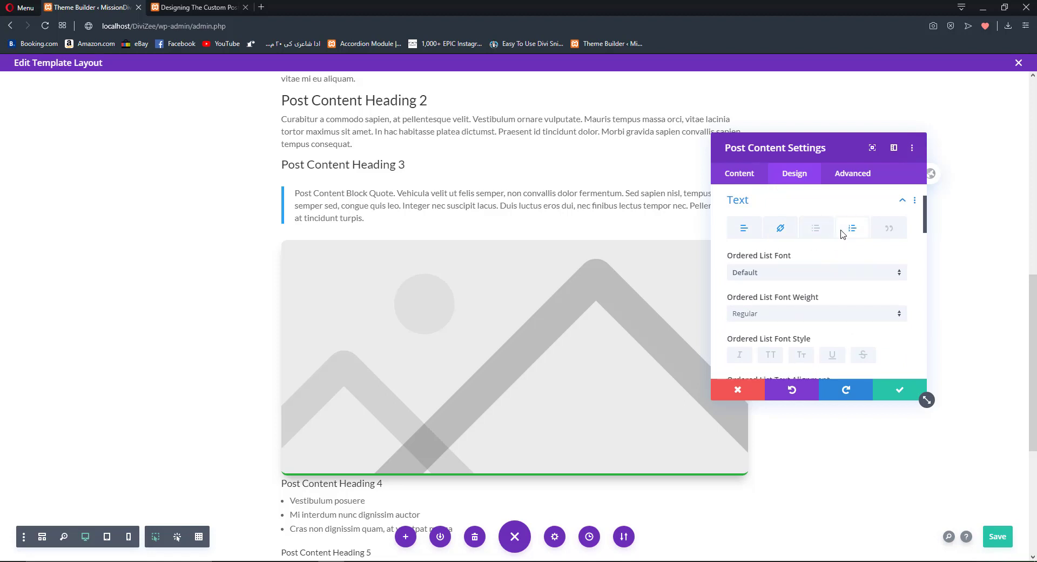
click(877, 234)
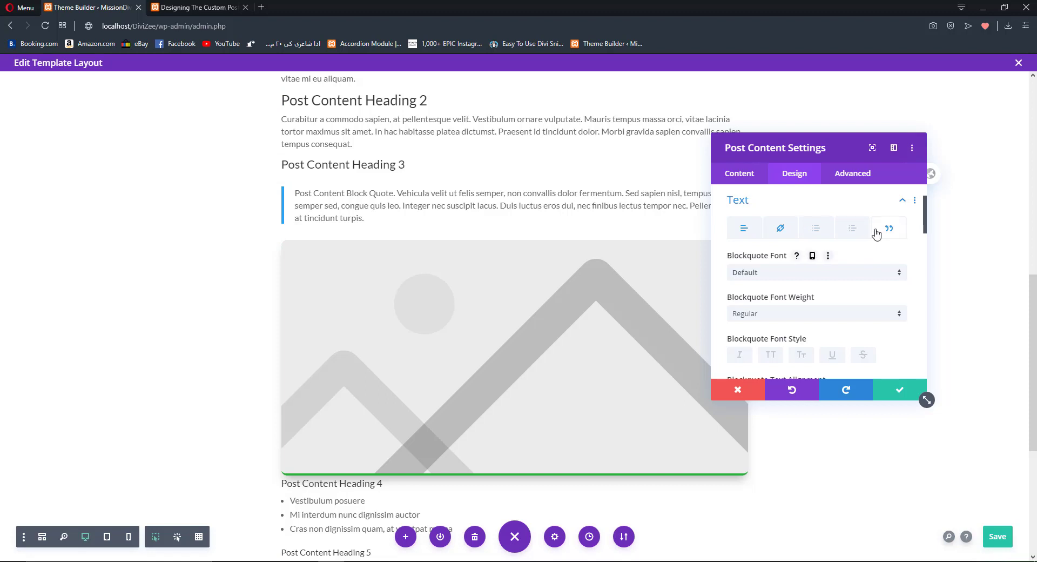
scroll(875, 229, up, 1)
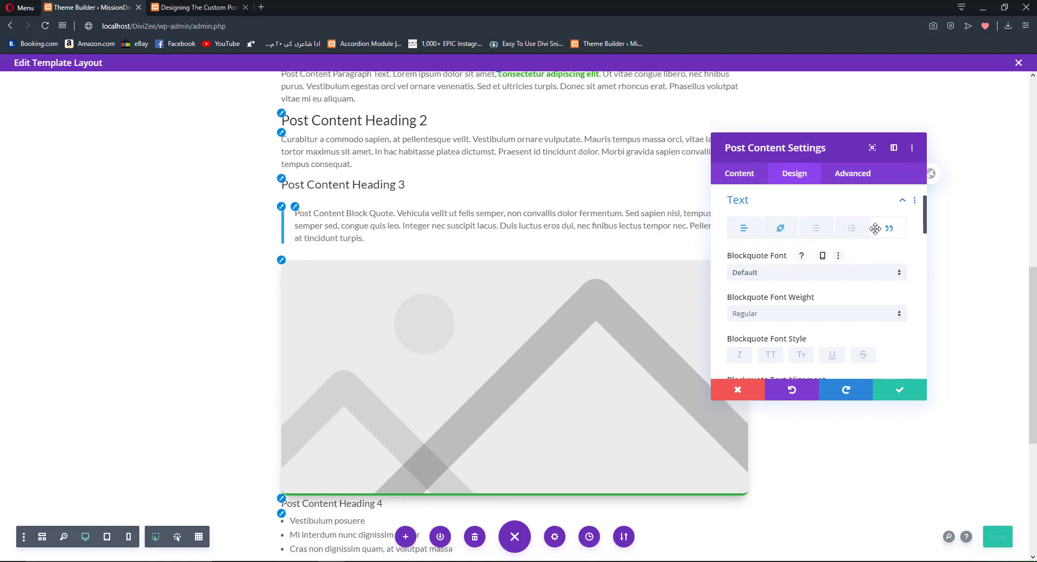
click(746, 271)
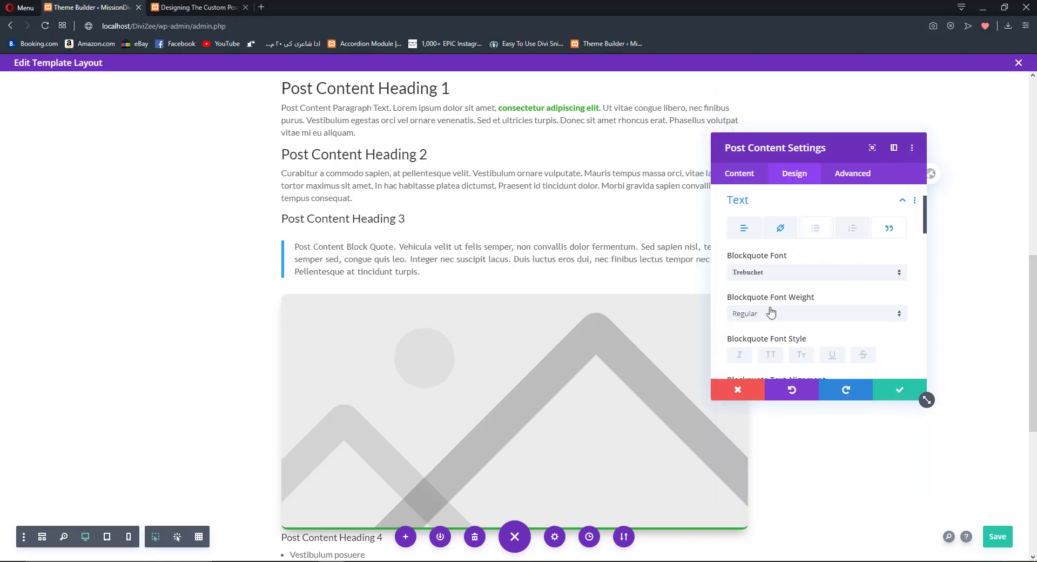
click(757, 273)
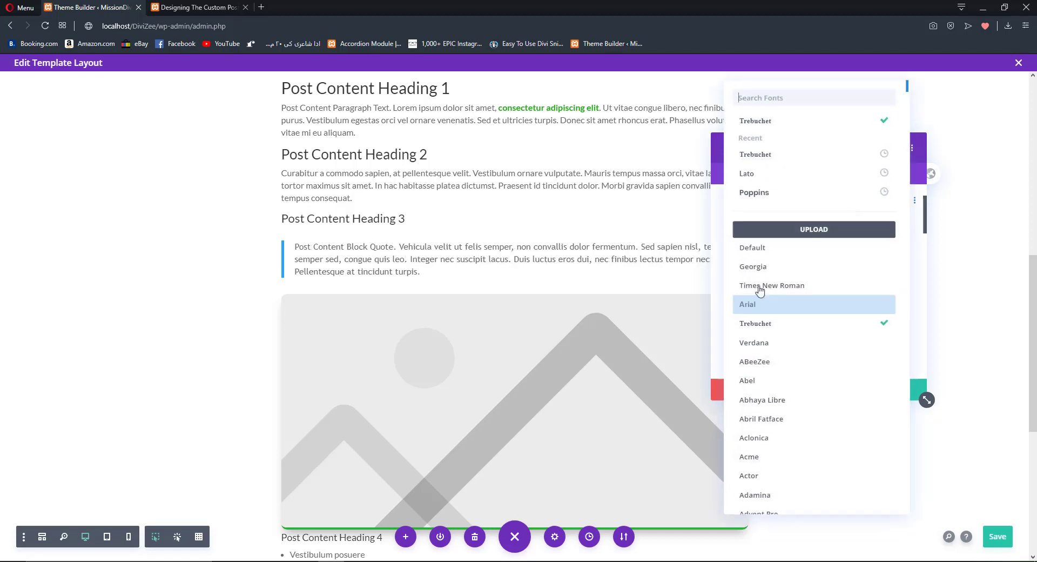
click(781, 326)
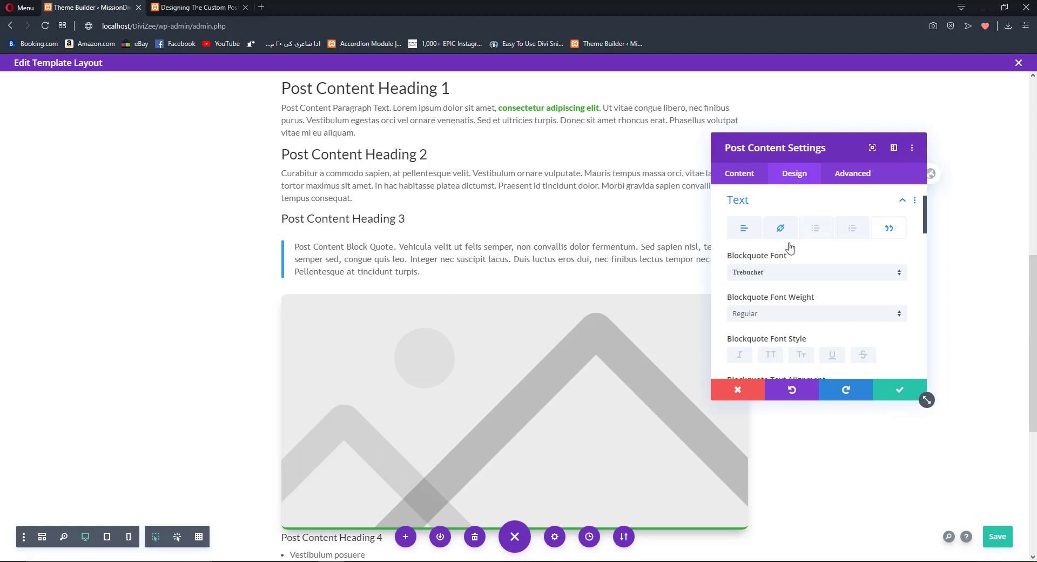
Set the blockquote font weight to Bold and apply the italic font style.
scroll(788, 243, down, 1)
click(775, 262)
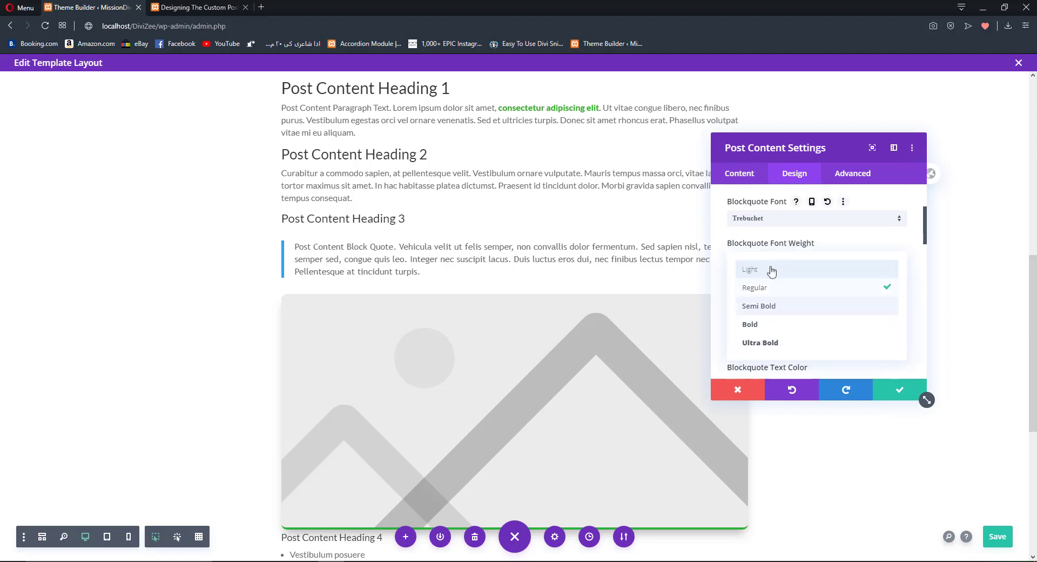
click(755, 333)
scroll(783, 244, down, 1)
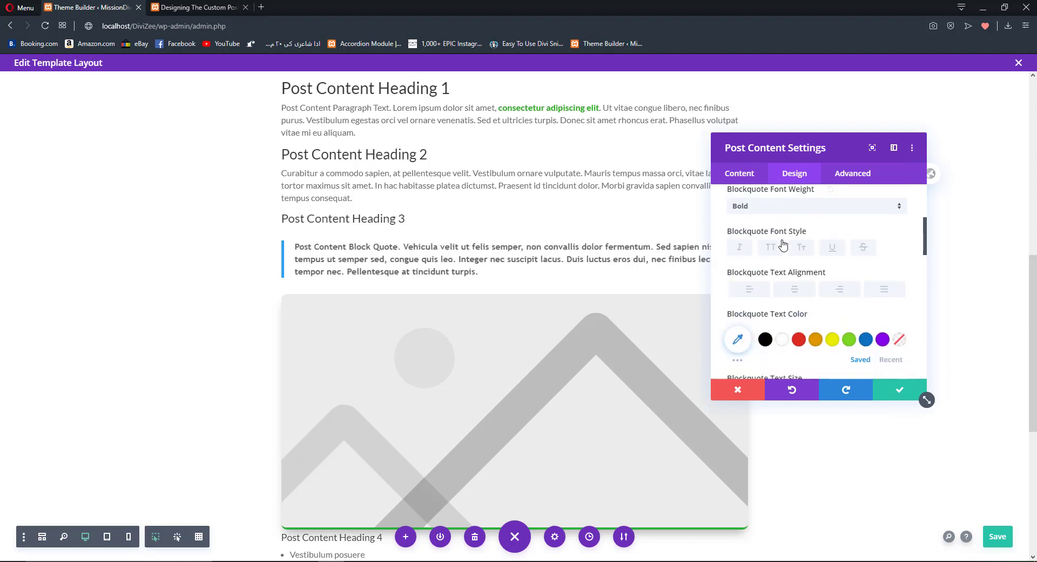
click(745, 252)
Increase the blockquote text size to 18px.
scroll(746, 252, down, 1)
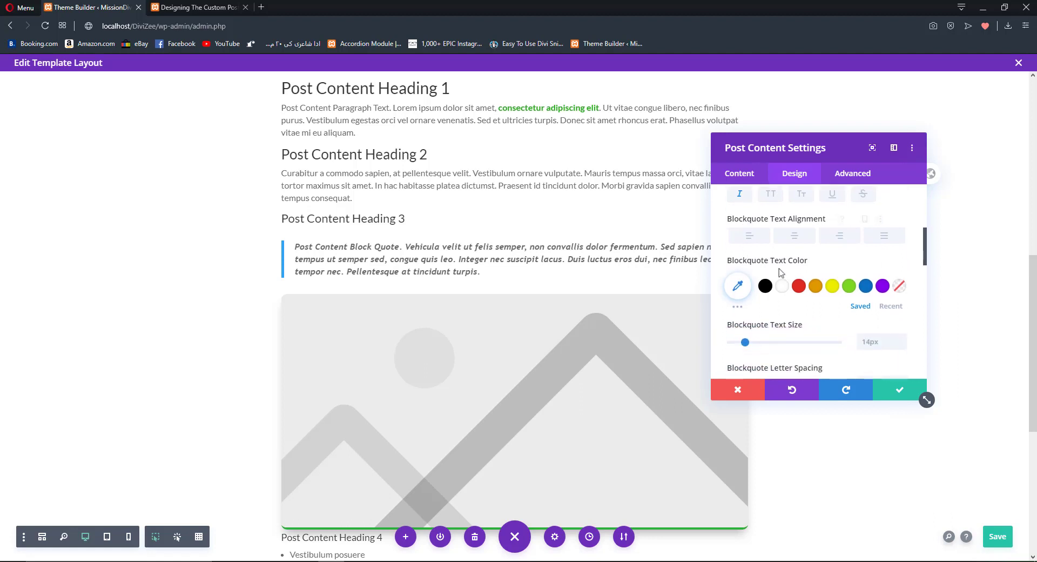
click(900, 339)
click(900, 340)
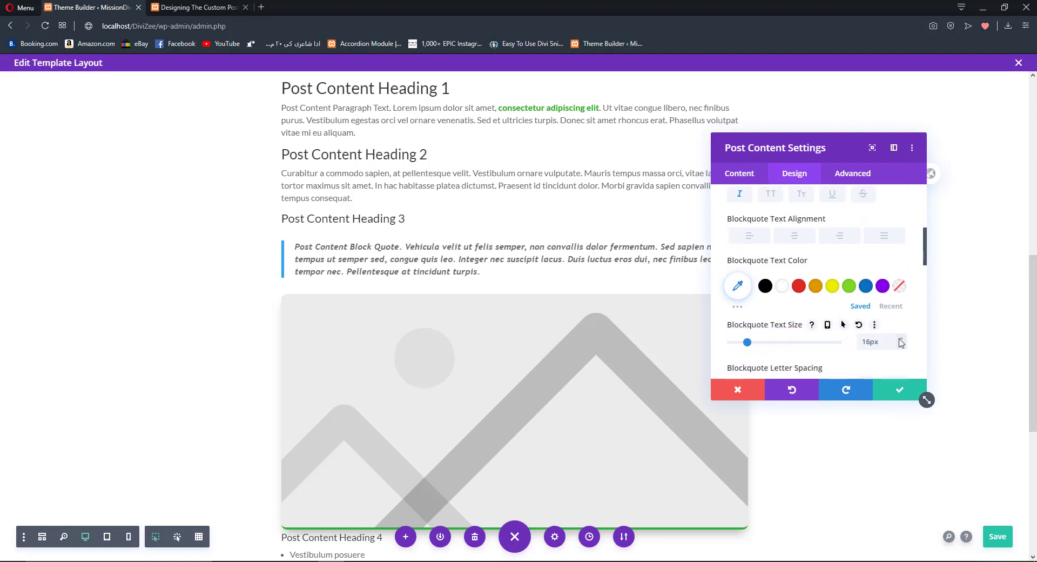
click(900, 339)
click(900, 340)
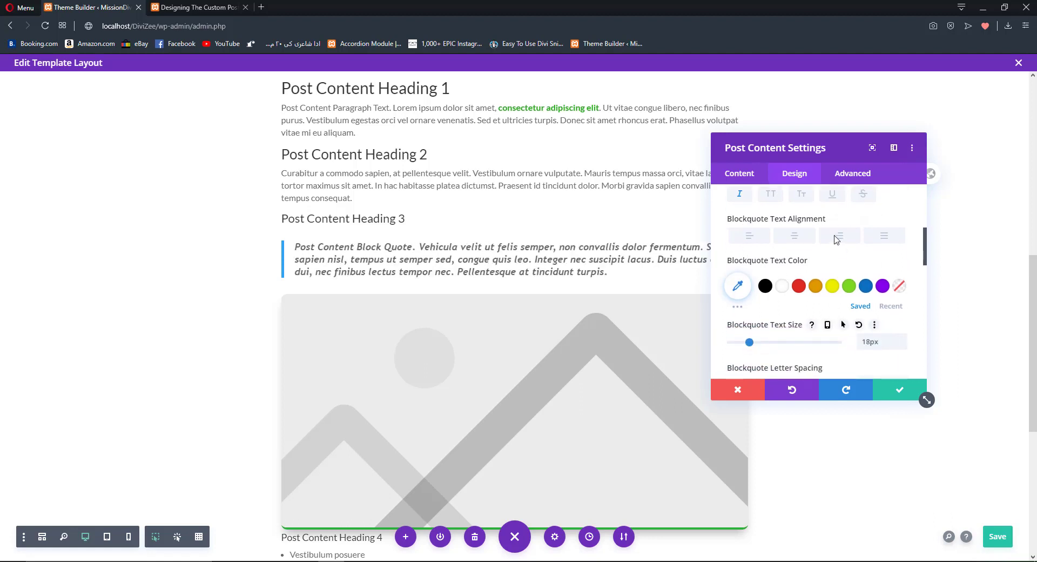
Reduce the blockquote border weight to 1px and make the border color transparent.
scroll(837, 239, down, 2)
scroll(836, 239, down, 2)
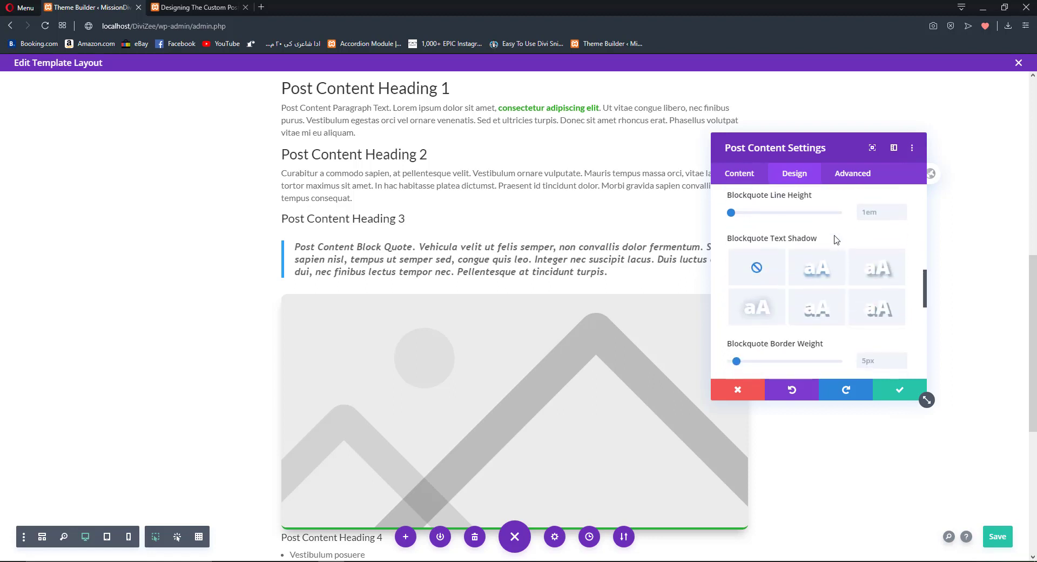
scroll(836, 239, down, 1)
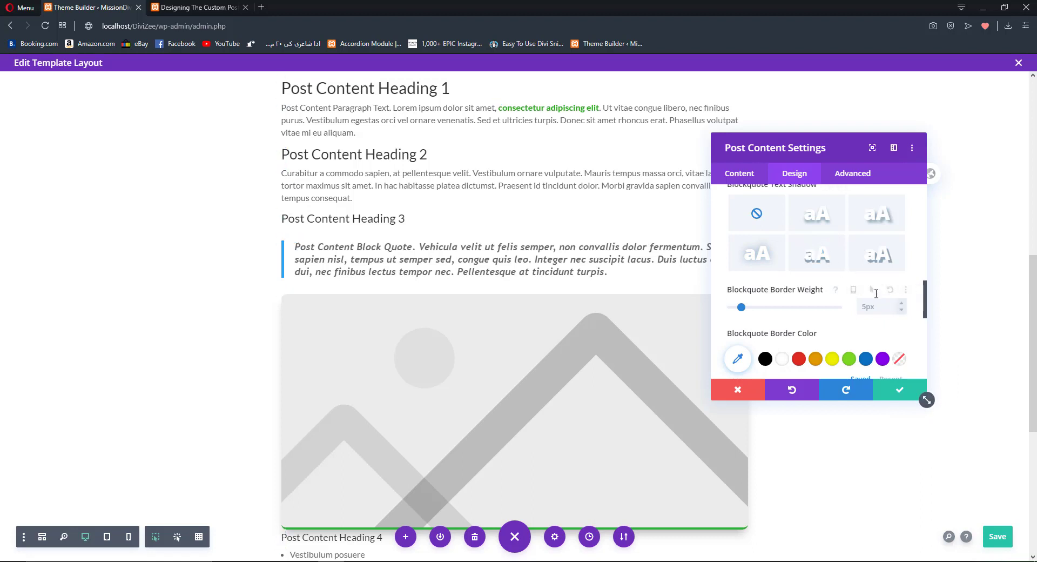
click(901, 311)
click(902, 311)
click(902, 311)
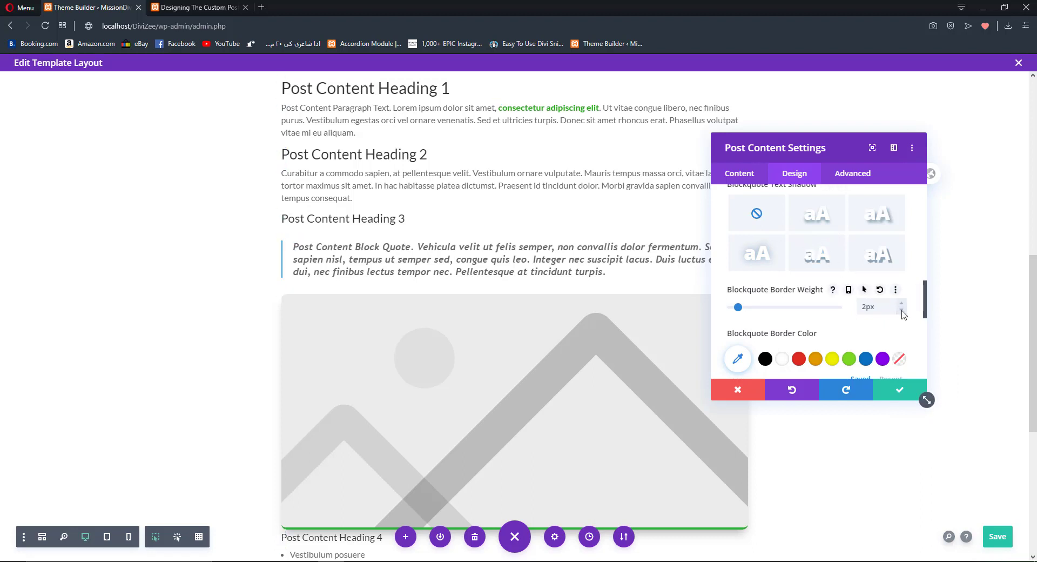
click(901, 311)
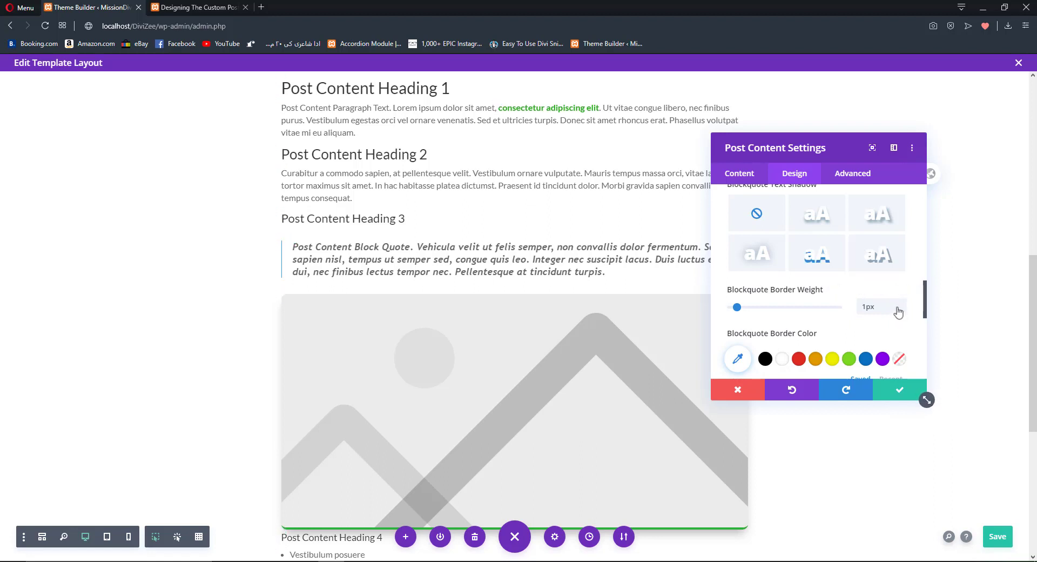
scroll(896, 308, down, 2)
click(894, 307)
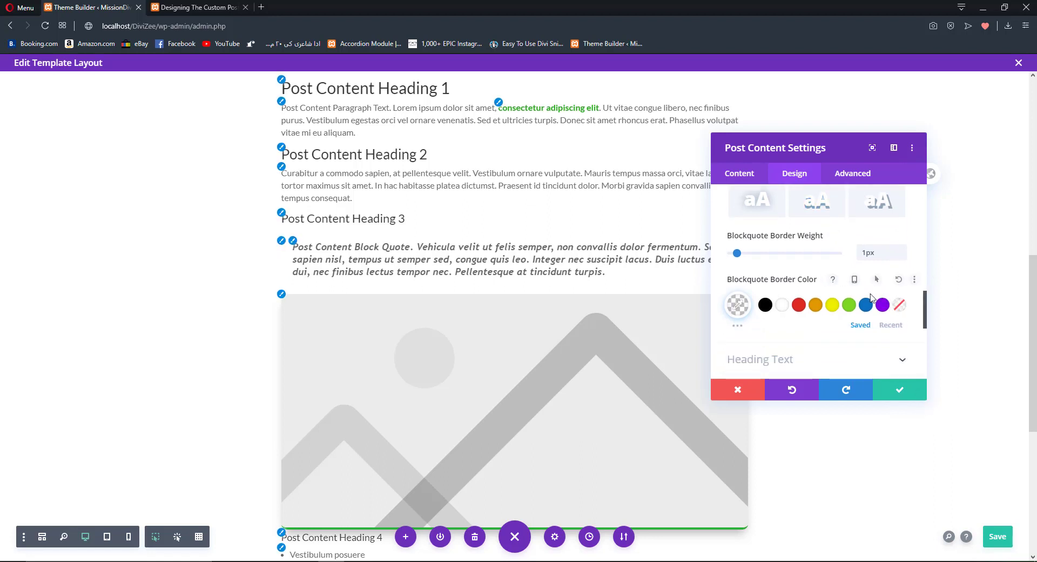
Color the blockquote text with the recently used dark blue.
scroll(835, 281, up, 10)
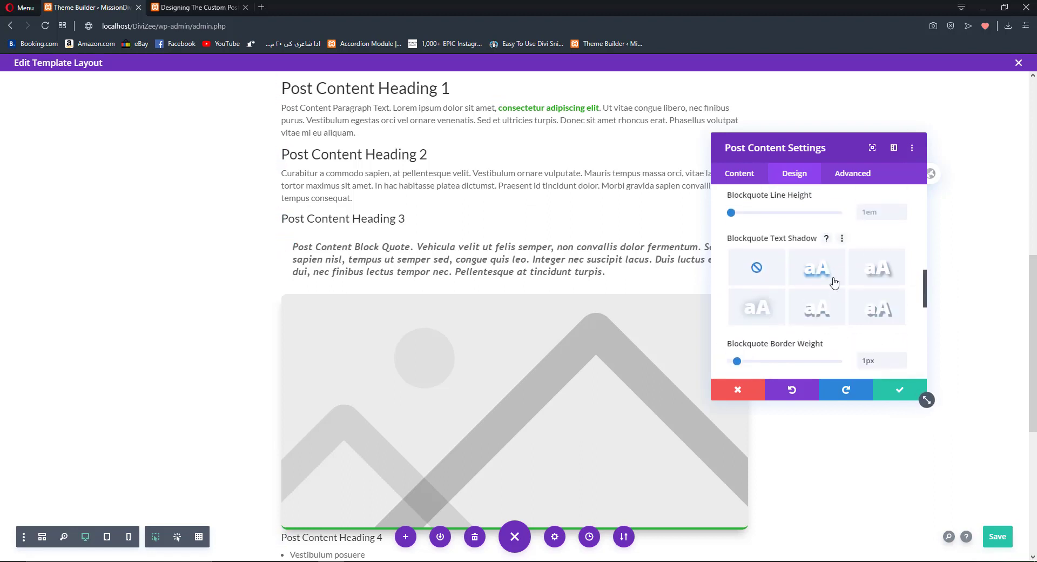
scroll(864, 268, down, 1)
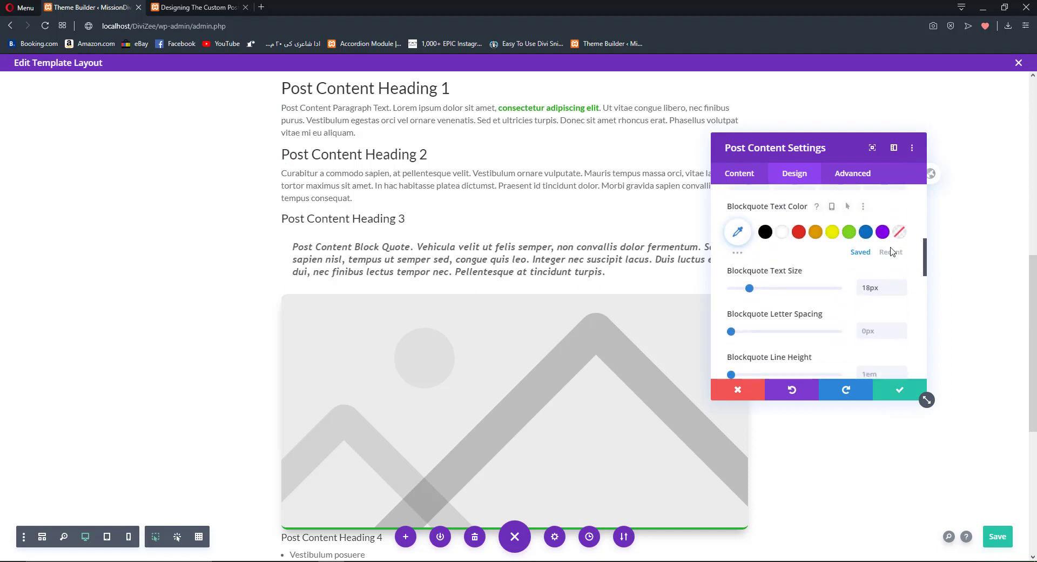
click(892, 252)
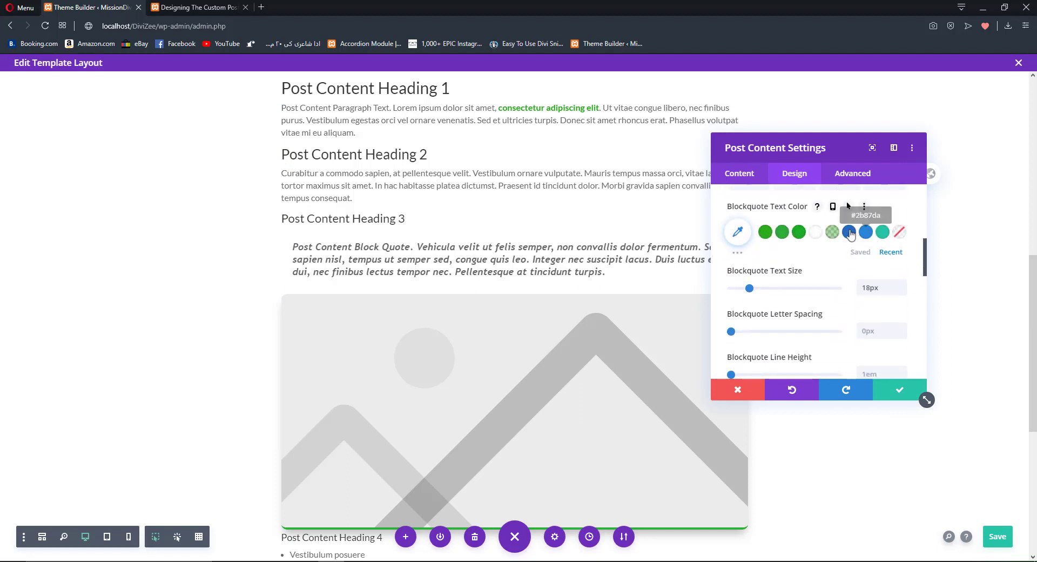
click(866, 231)
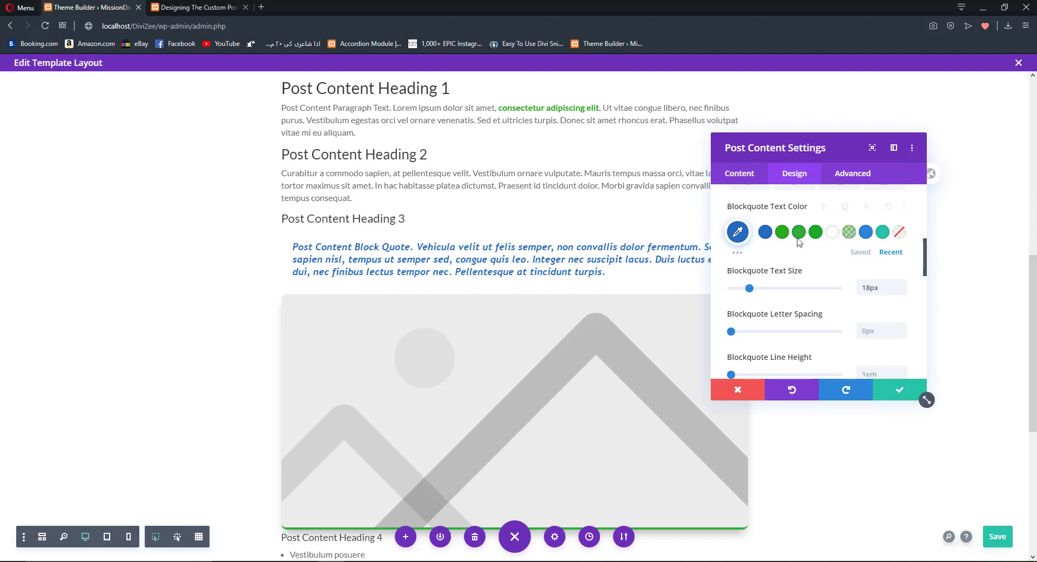
scroll(798, 242, up, 1)
Style the post content's H1 heading in Poppins with Ultra Bold weight and center alignment.
scroll(785, 244, down, 6)
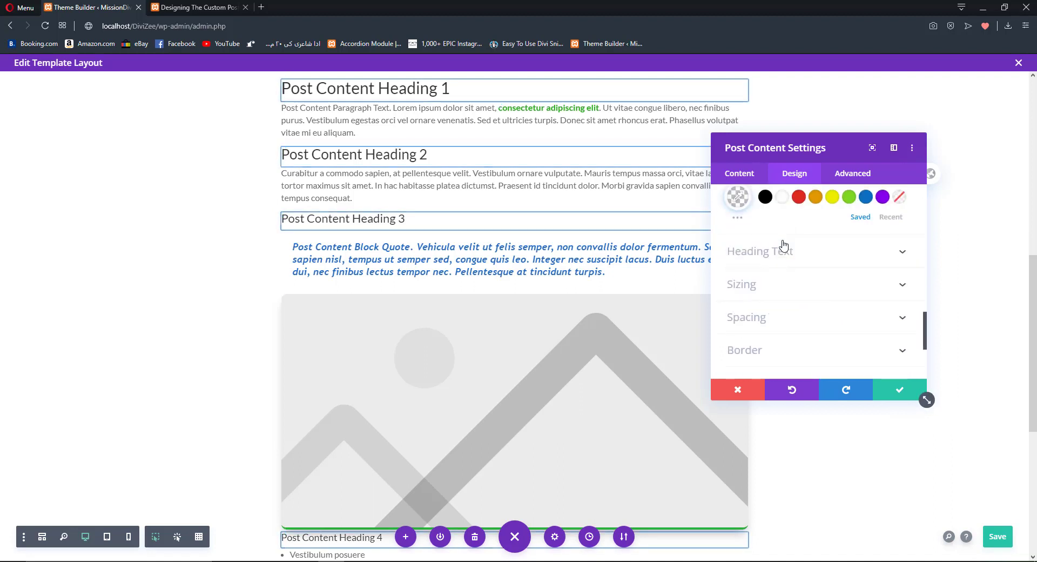
click(782, 238)
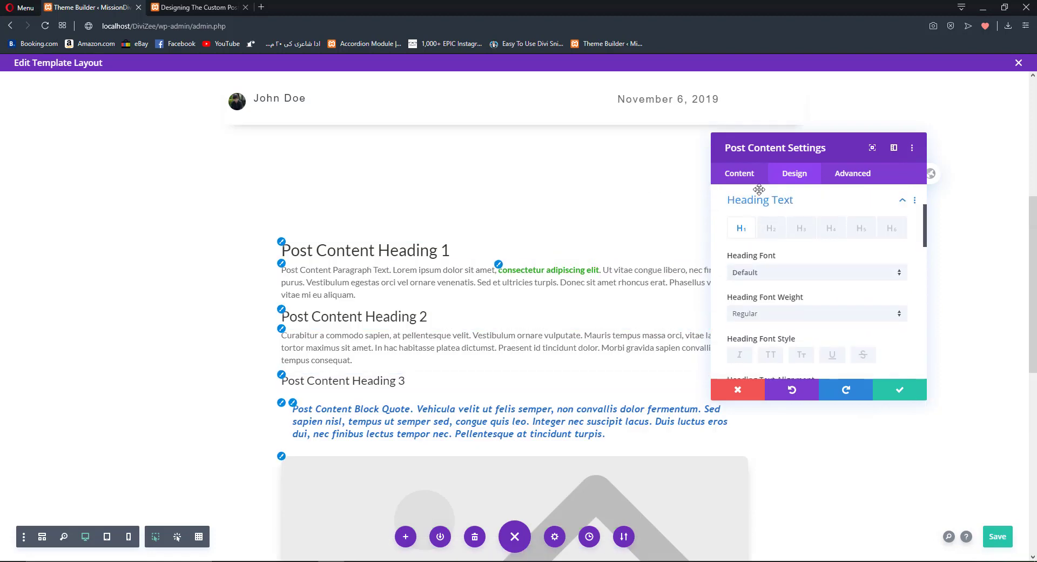
click(756, 276)
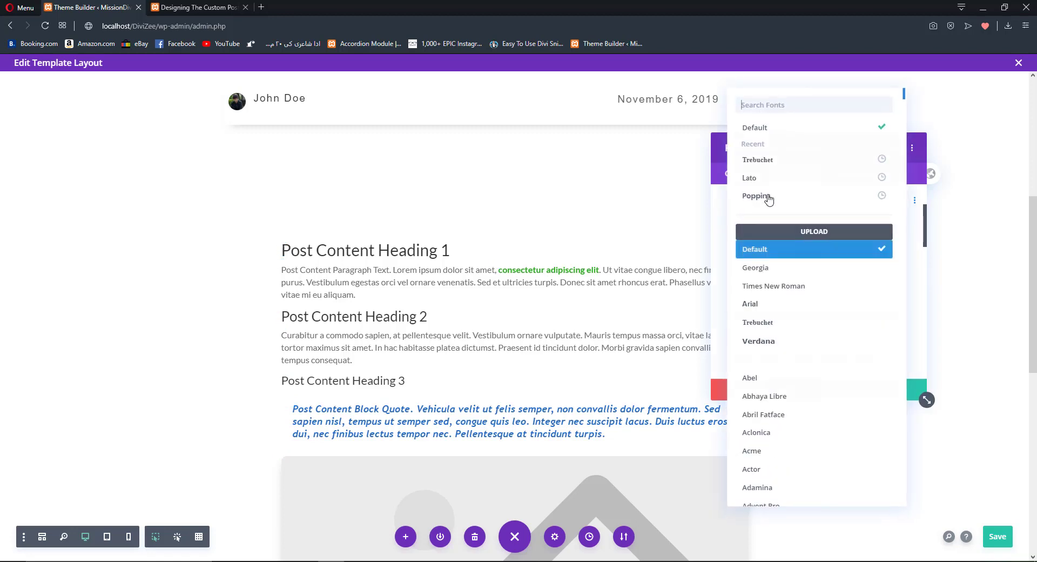
click(767, 198)
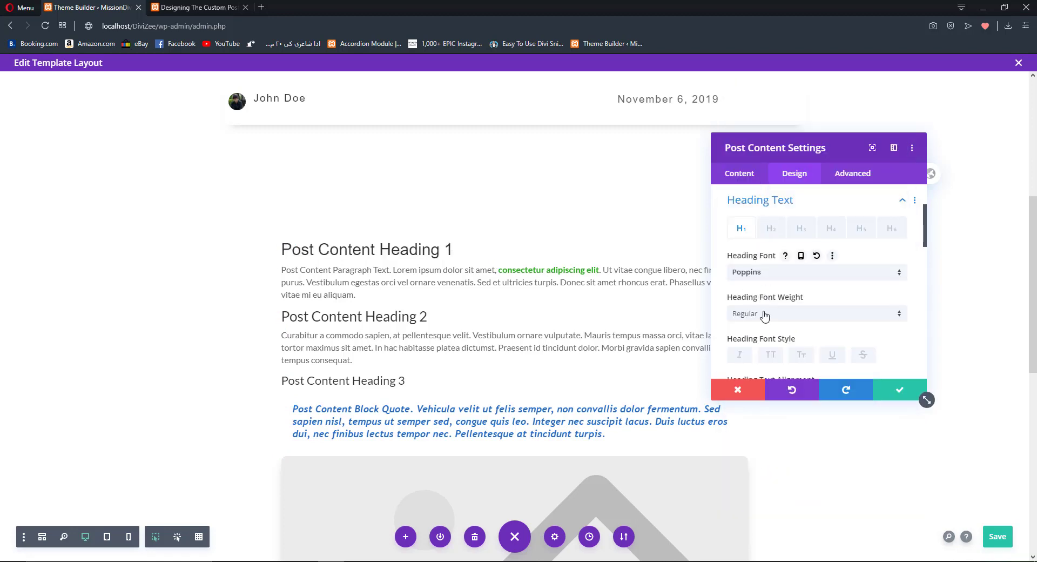
click(765, 316)
click(785, 453)
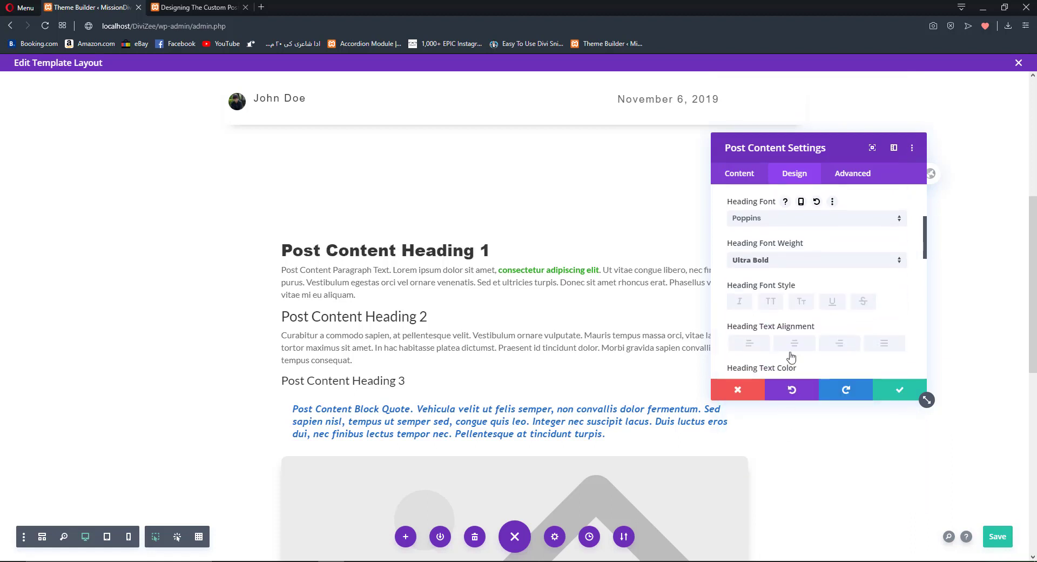
click(794, 343)
Increase the H1 heading text size to 35px.
scroll(794, 344, down, 3)
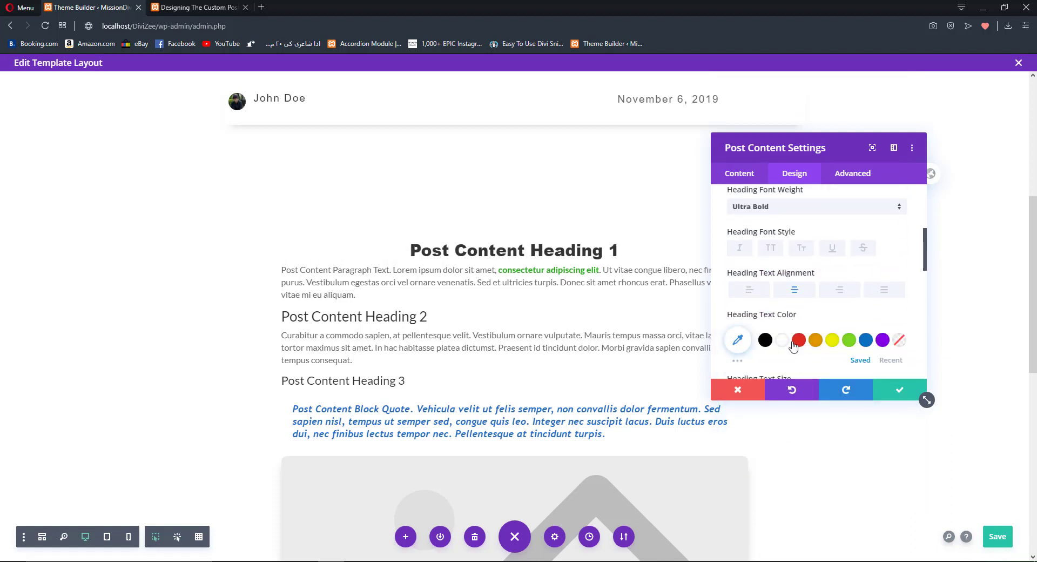
click(899, 286)
key(Up)
key(Up)
key(Up)
key(Up)
key(Up)
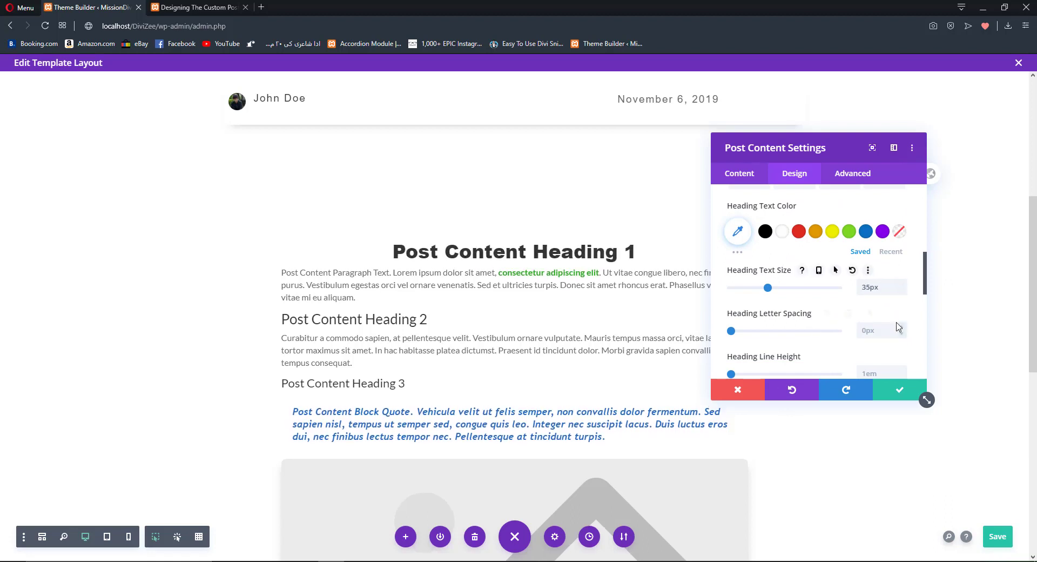
Set the H1 heading letter spacing to 2px.
scroll(899, 325, down, 2)
click(900, 224)
key(Up)
key(Up)
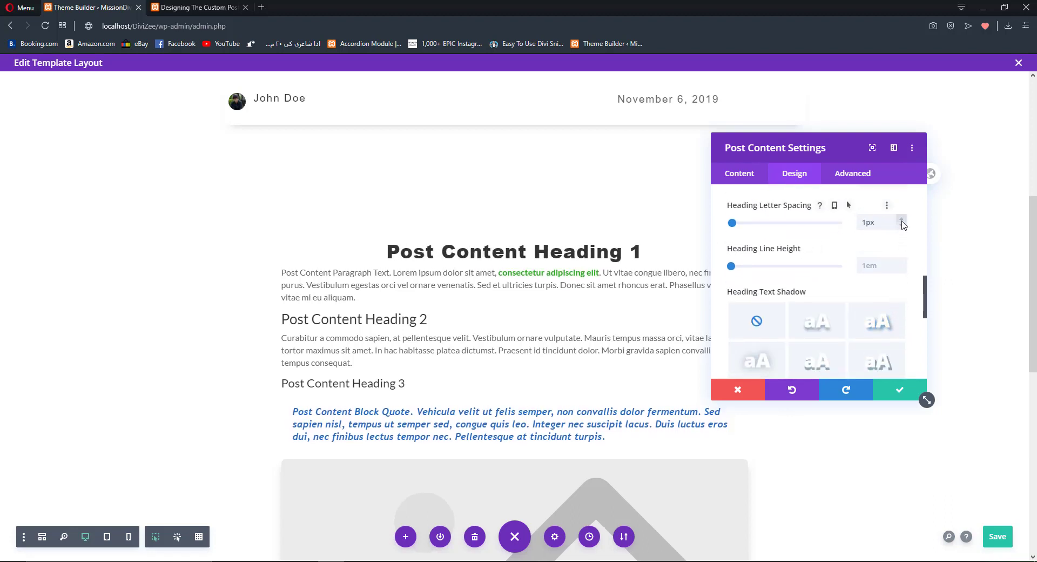
Review the styled headings, blockquote and image in the layout, and save the Post Content module settings.
scroll(805, 254, up, 2)
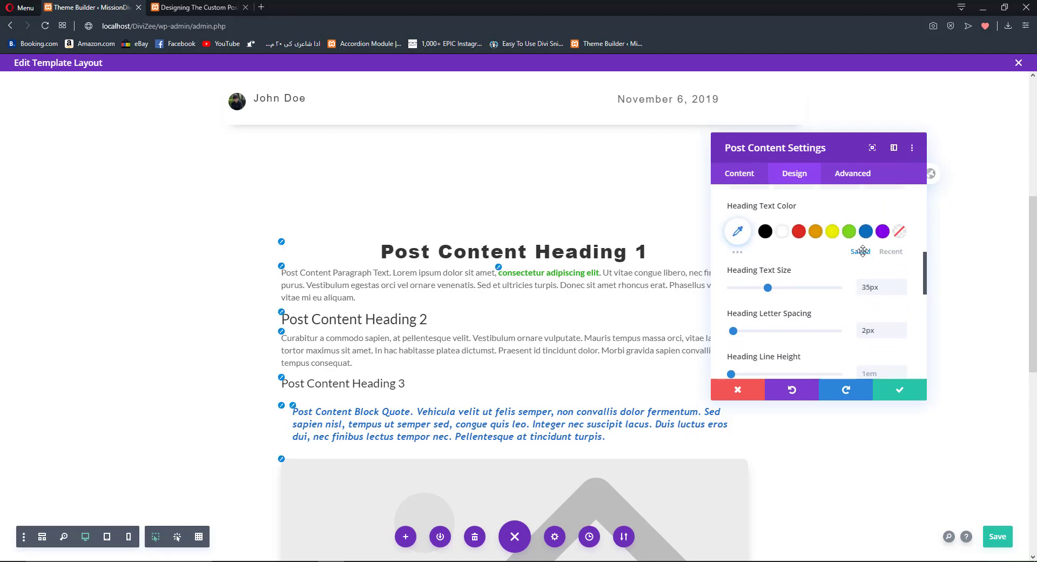
scroll(501, 294, down, 10)
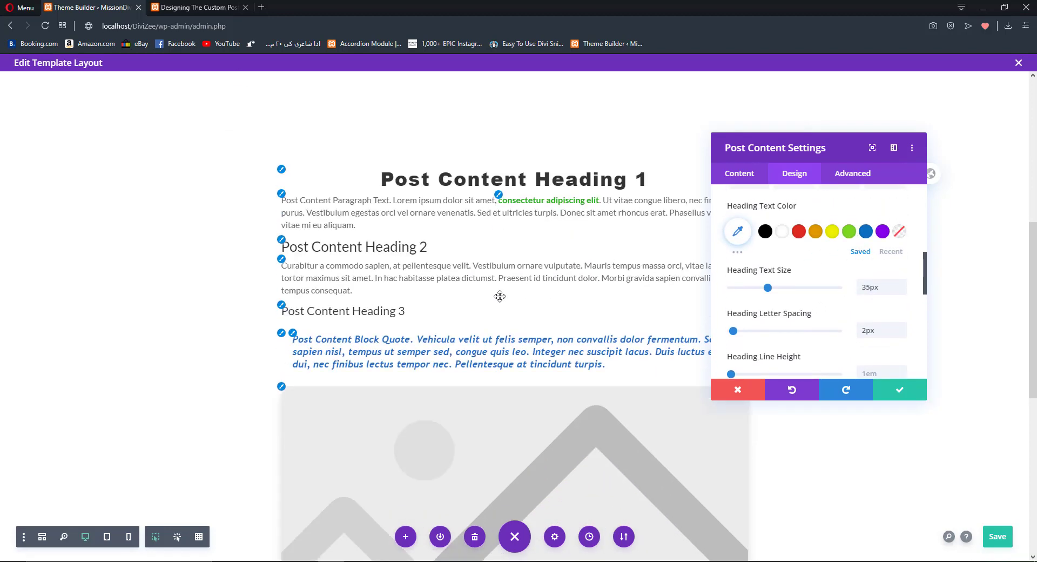
scroll(518, 294, up, 4)
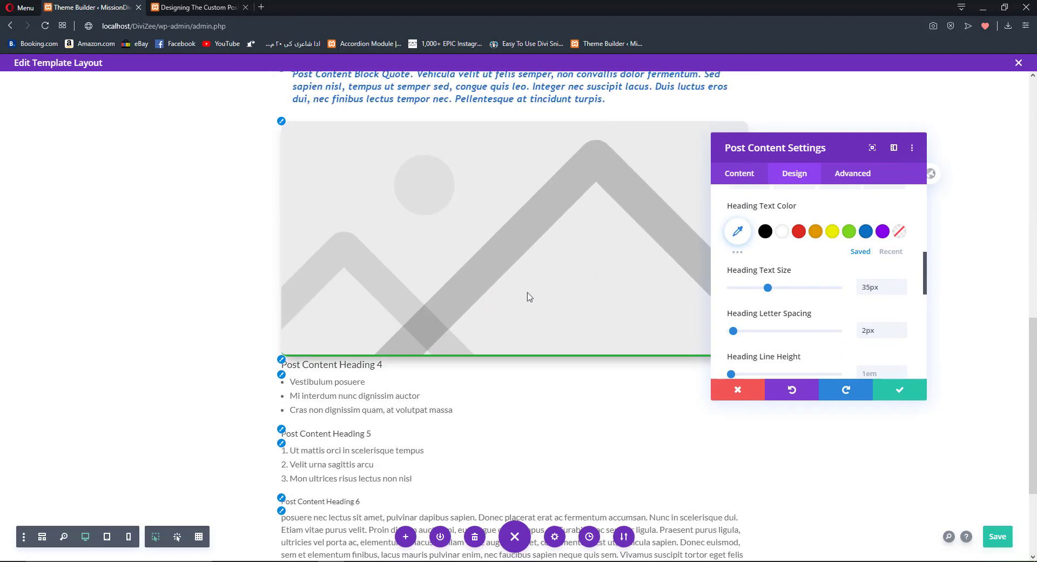
scroll(566, 286, up, 2)
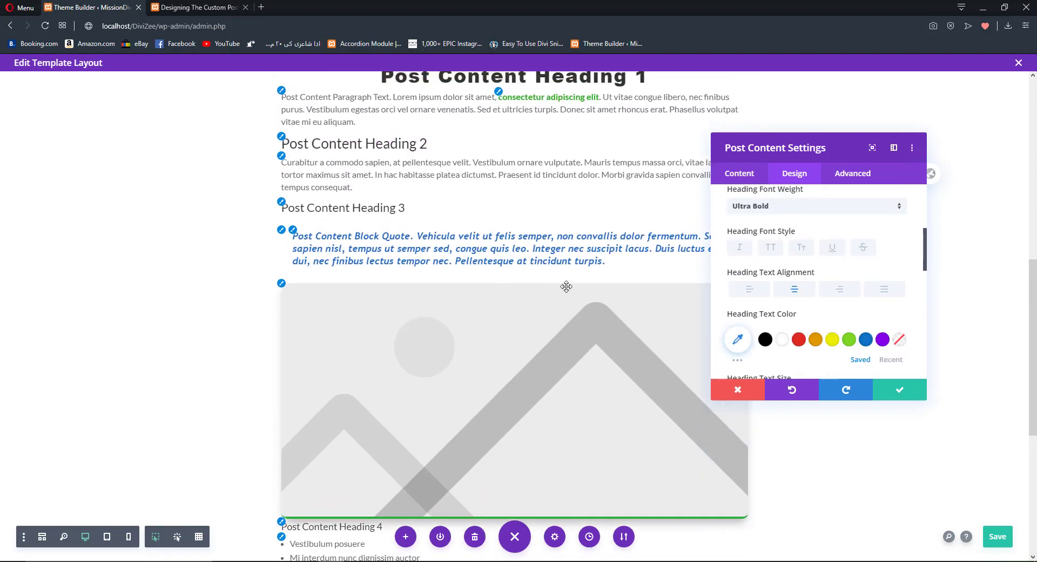
scroll(566, 287, up, 2)
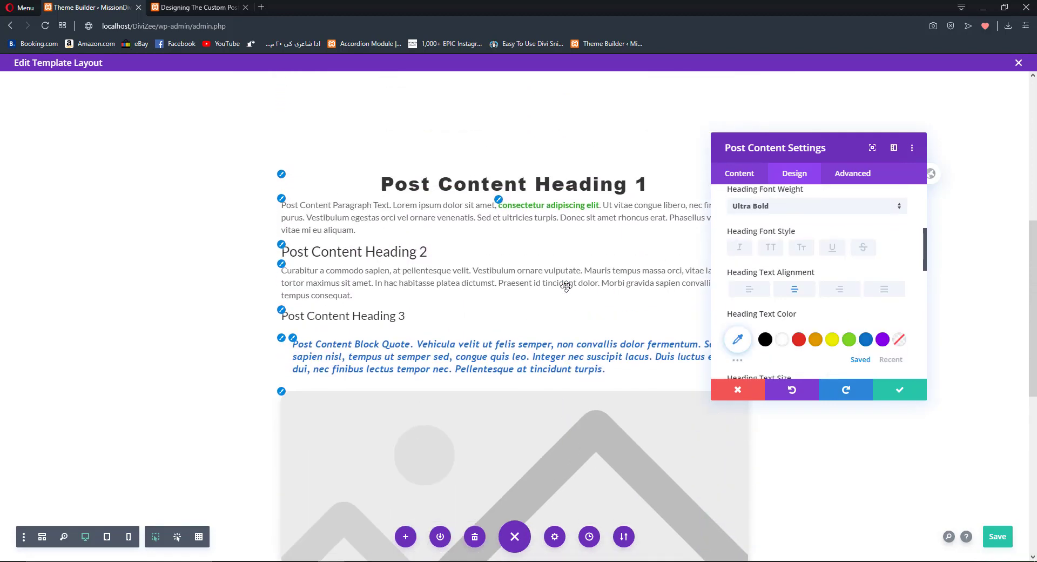
click(902, 391)
scroll(906, 388, up, 5)
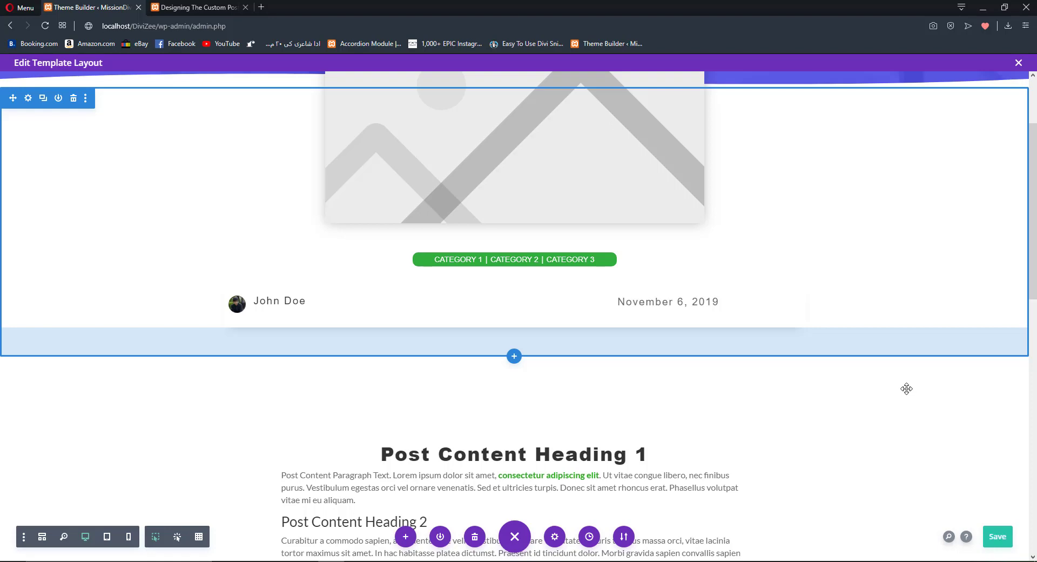
Add a regular section with a one-column row below the post content and insert a Blog module in it.
scroll(886, 384, down, 5)
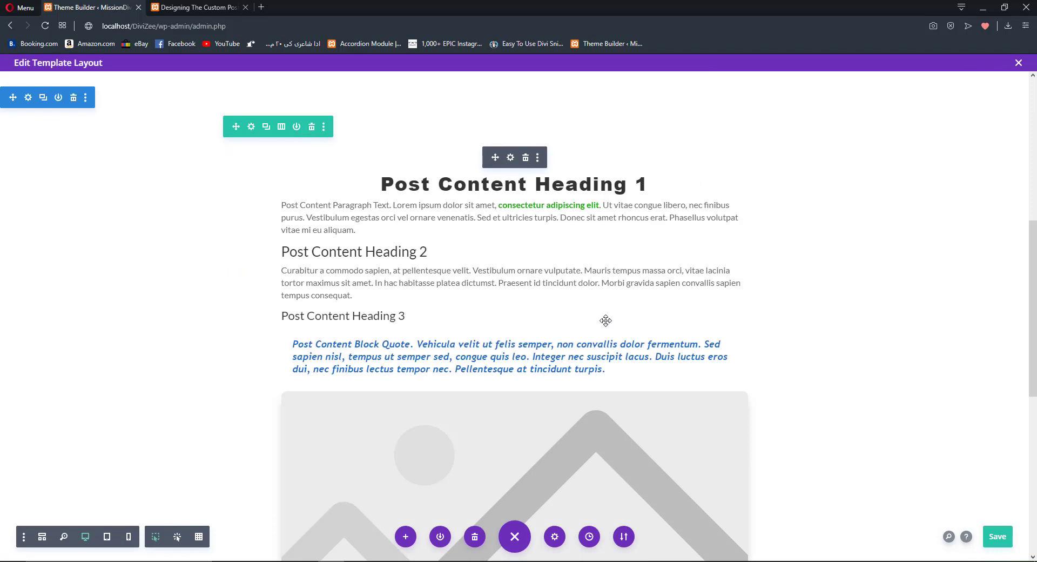
scroll(605, 320, down, 10)
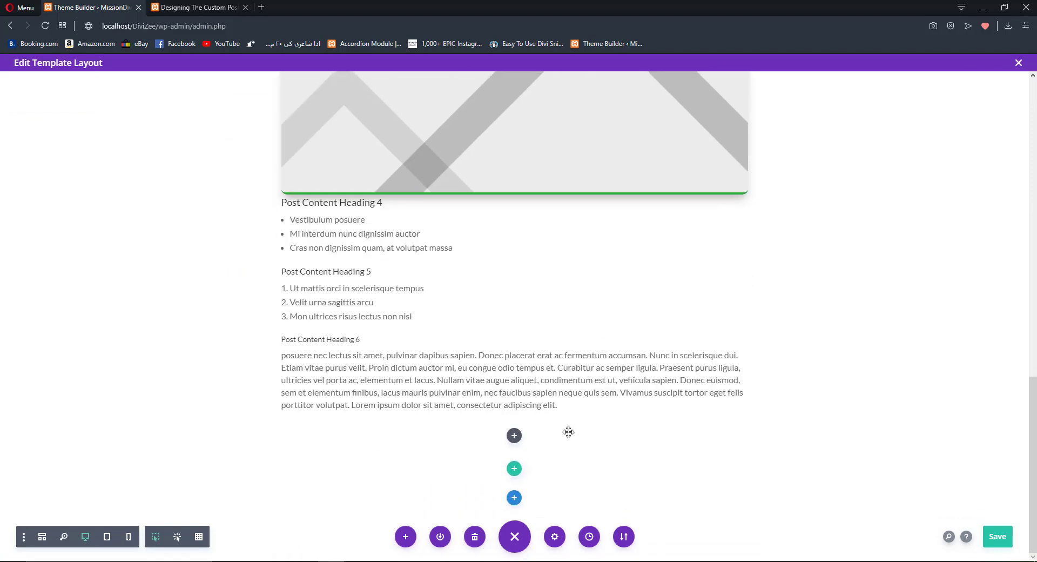
click(515, 434)
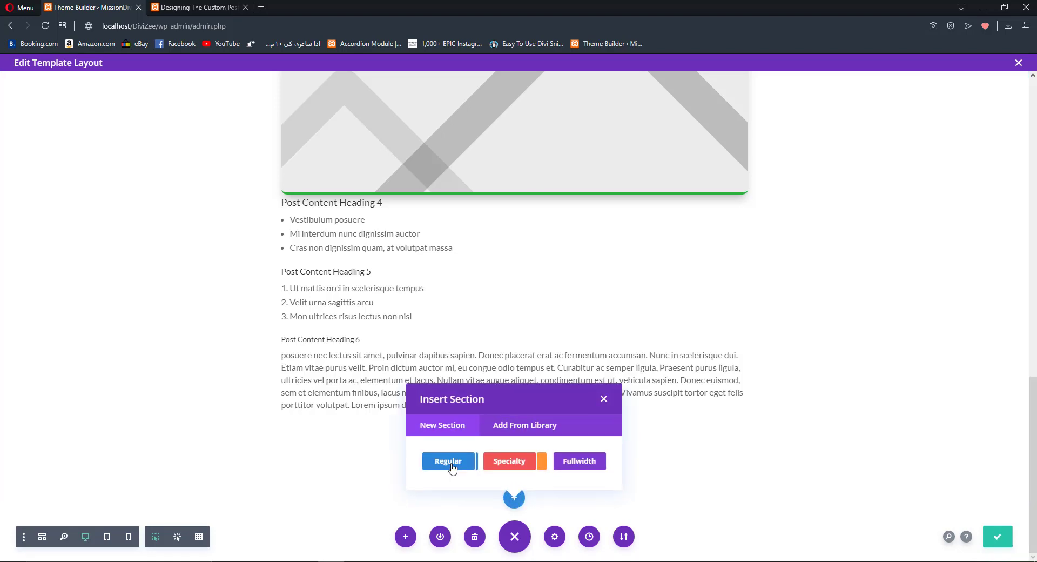
click(450, 397)
click(450, 333)
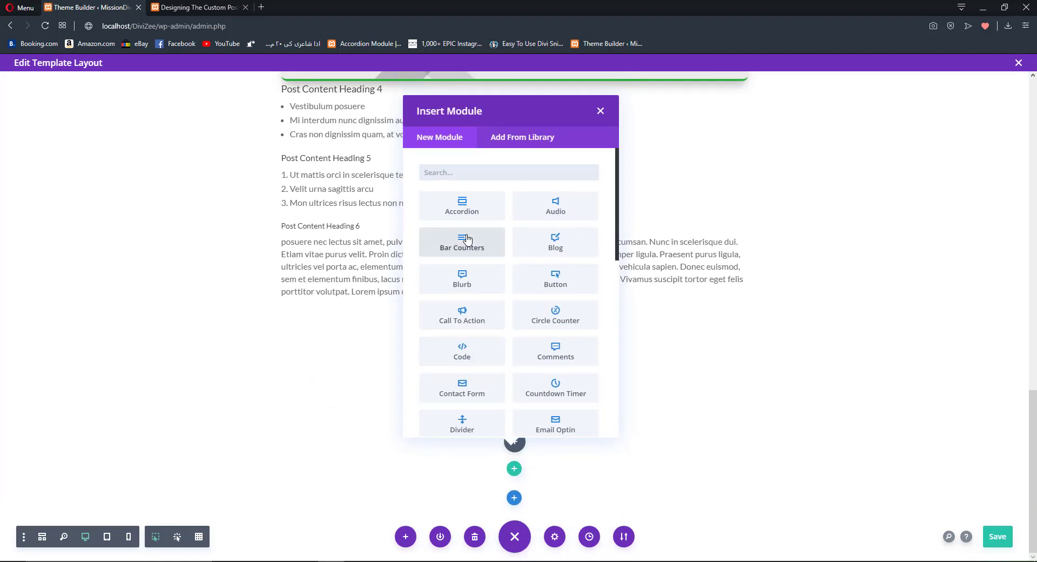
text(blog)
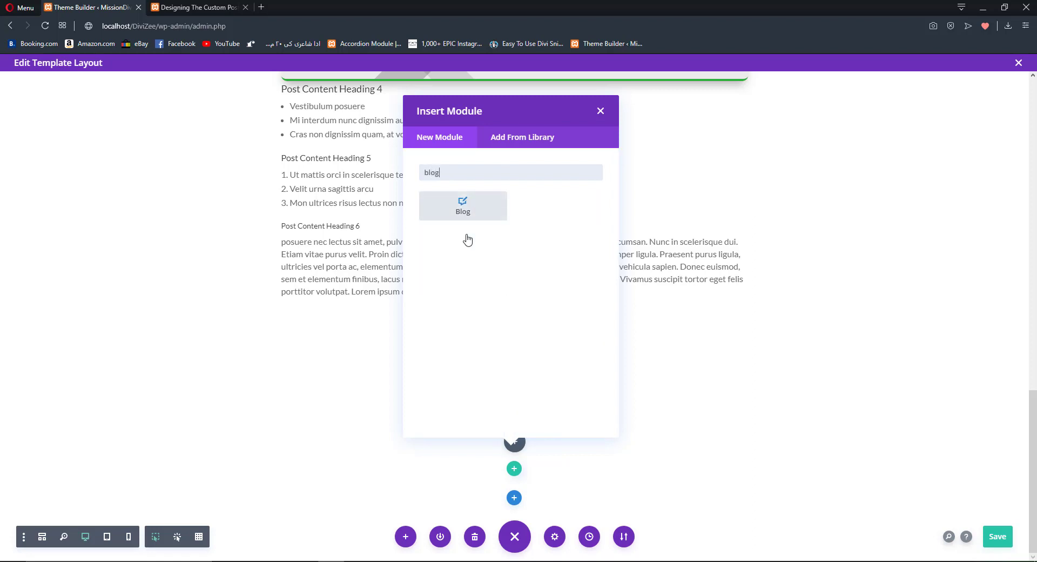
click(468, 210)
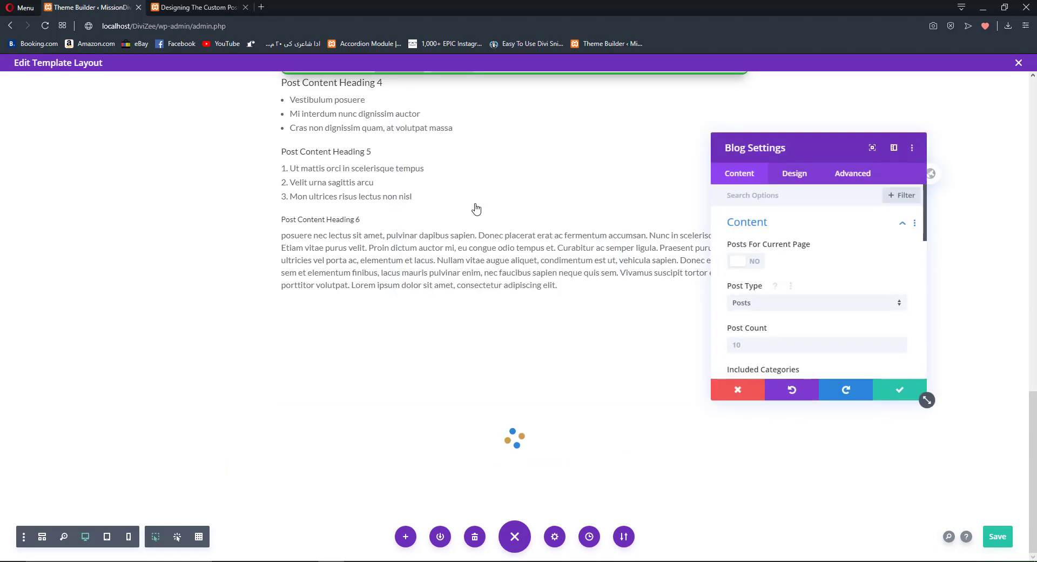
Set the Blog module's layout to Grid and save its settings.
scroll(769, 236, down, 2)
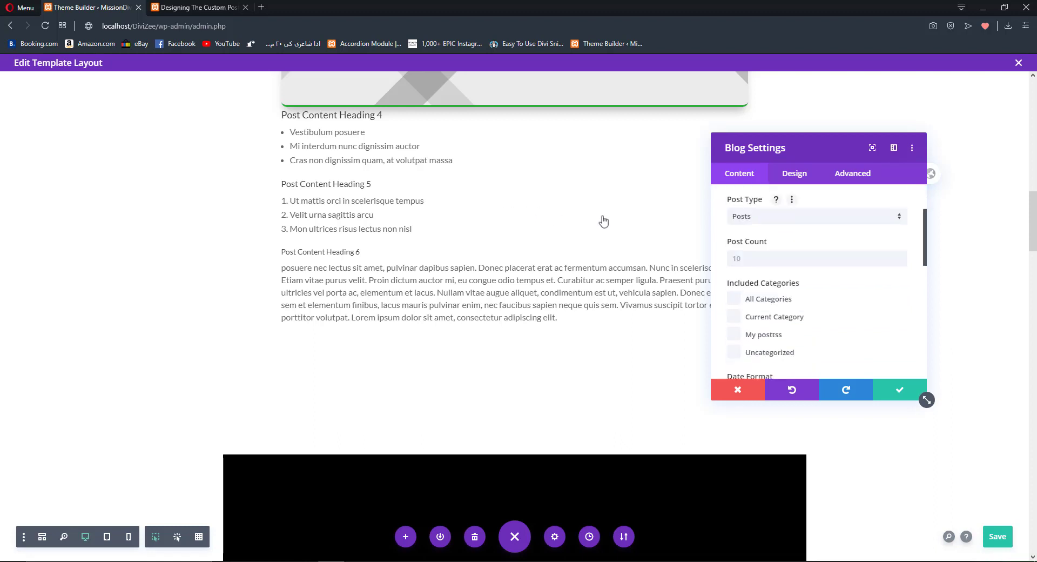
click(768, 236)
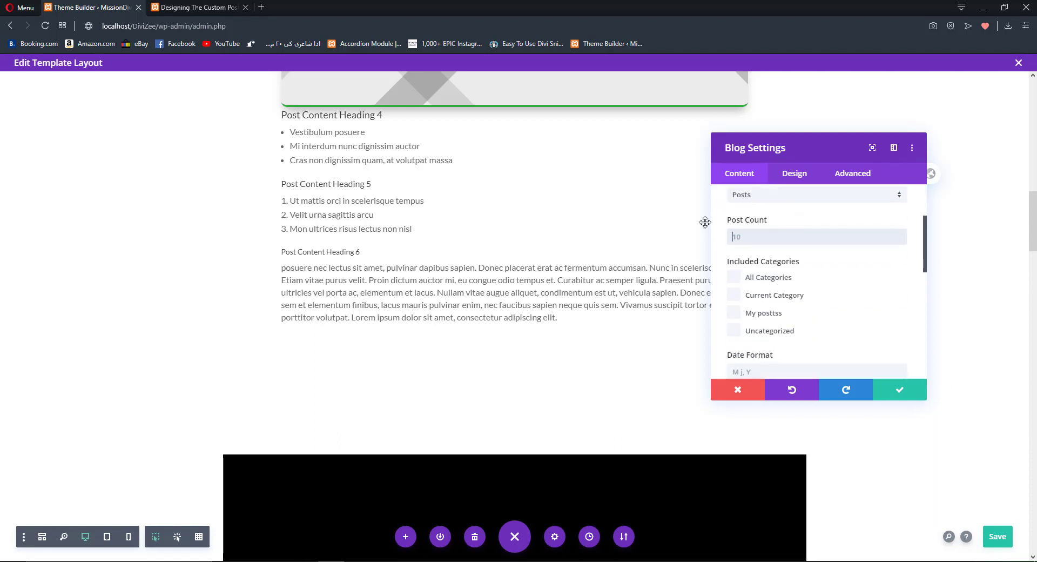
click(791, 173)
click(770, 223)
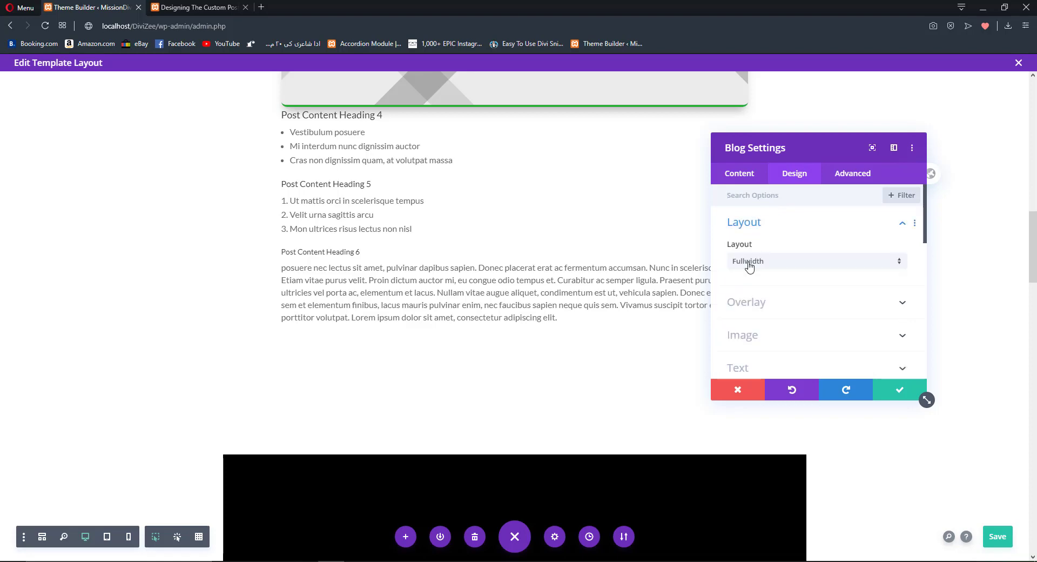
click(749, 264)
click(751, 287)
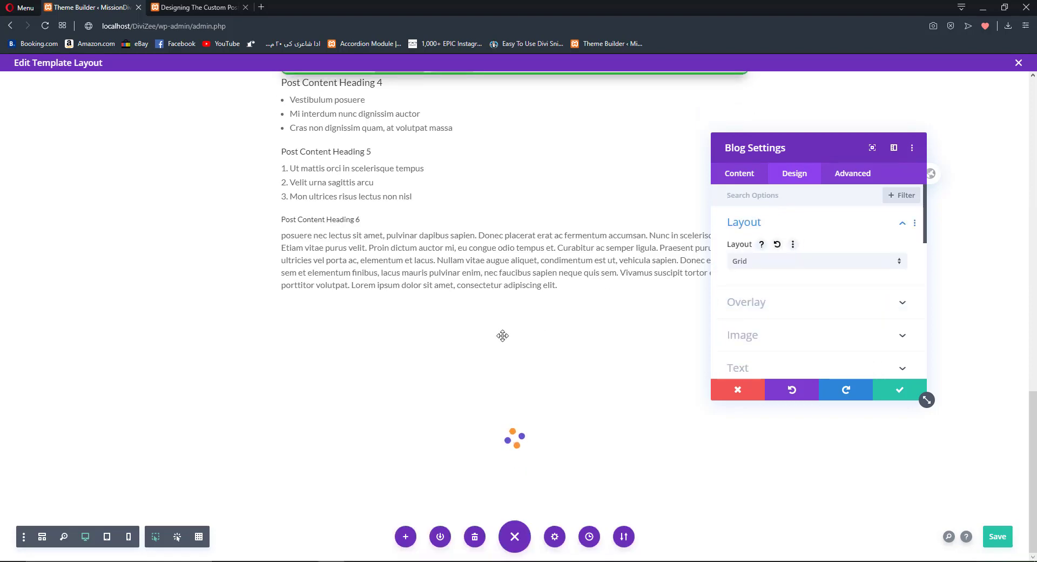
scroll(503, 335, down, 5)
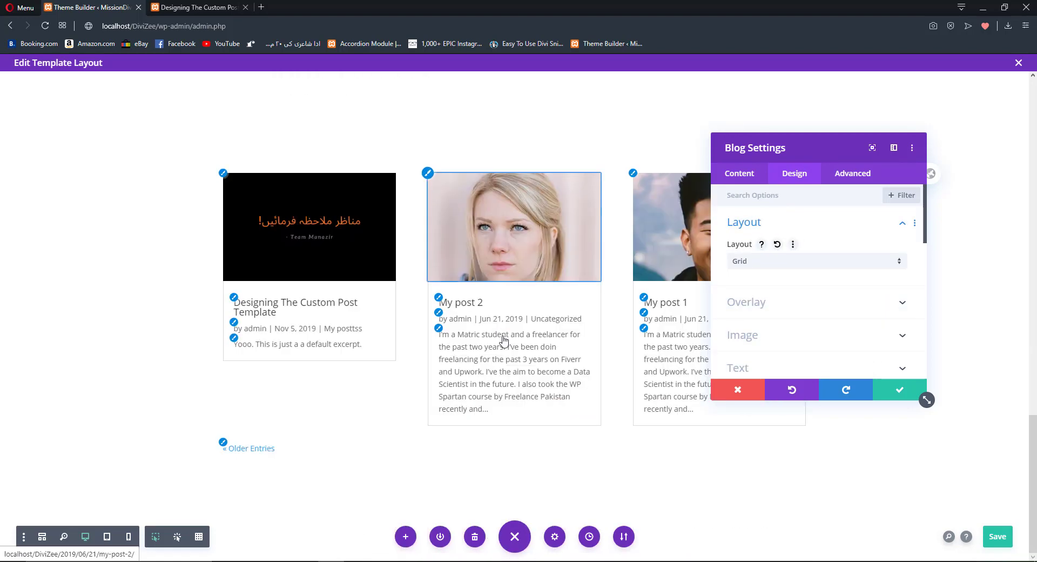
click(883, 384)
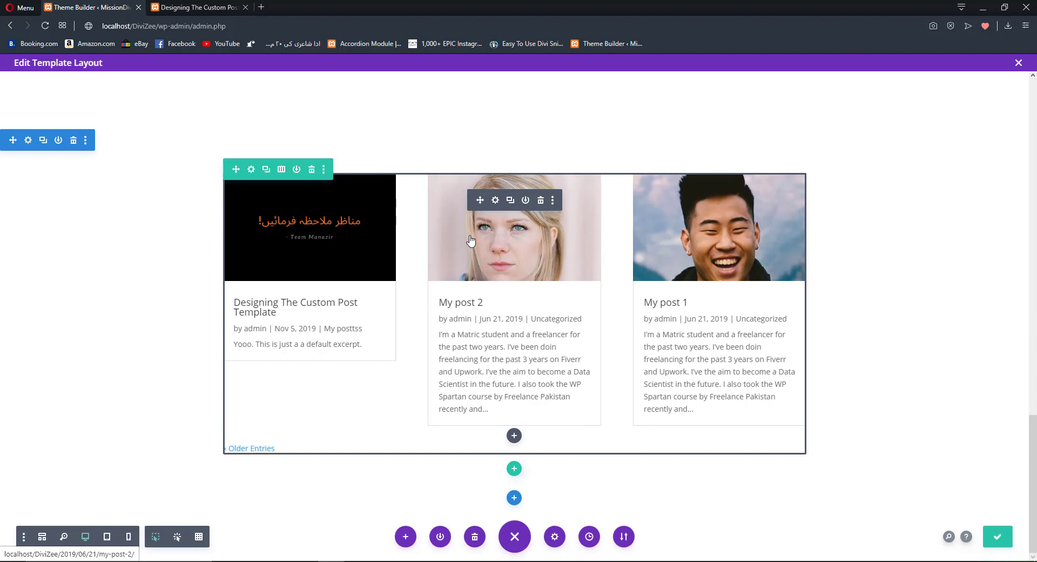
click(262, 7)
text(l)
key(BackSpace)
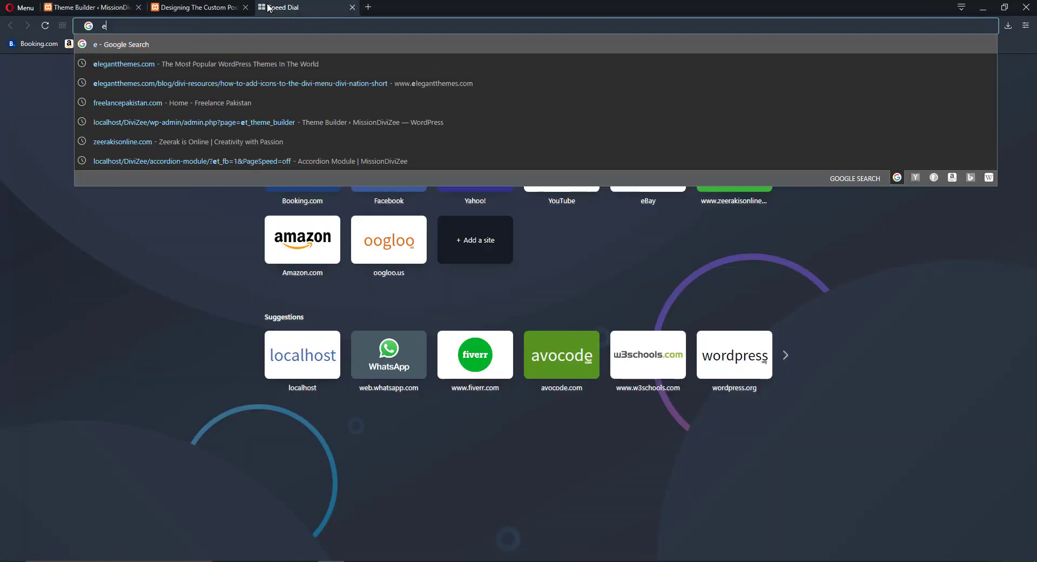
key(BackSpace)
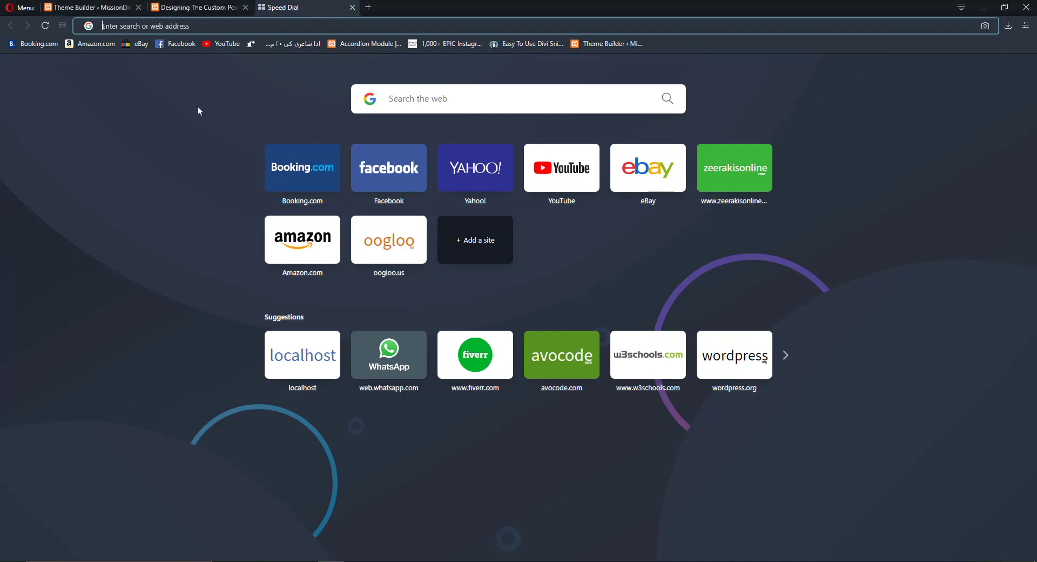
click(180, 4)
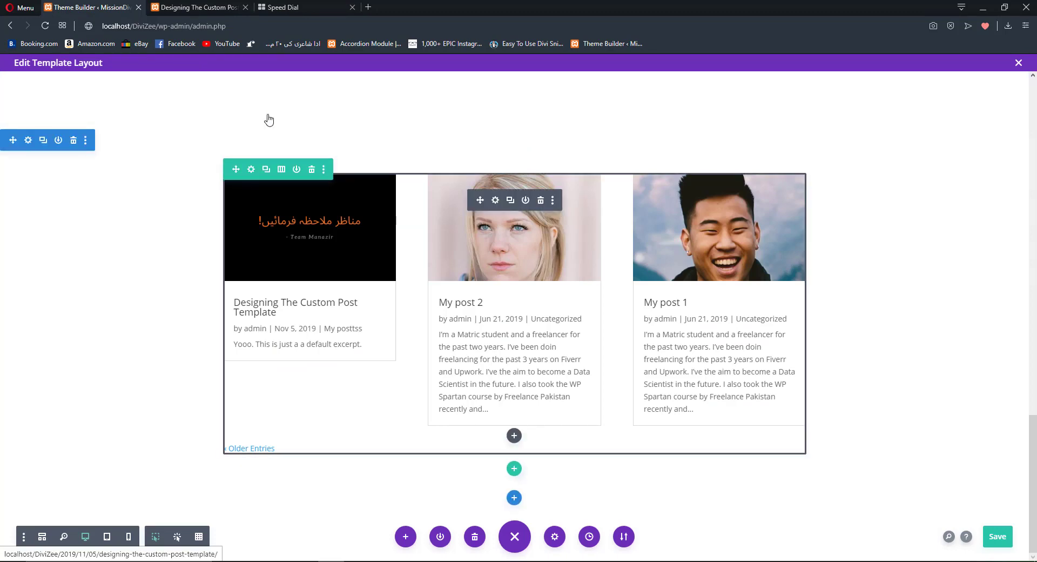
Save the template layout and close the layout editor.
scroll(335, 201, up, 8)
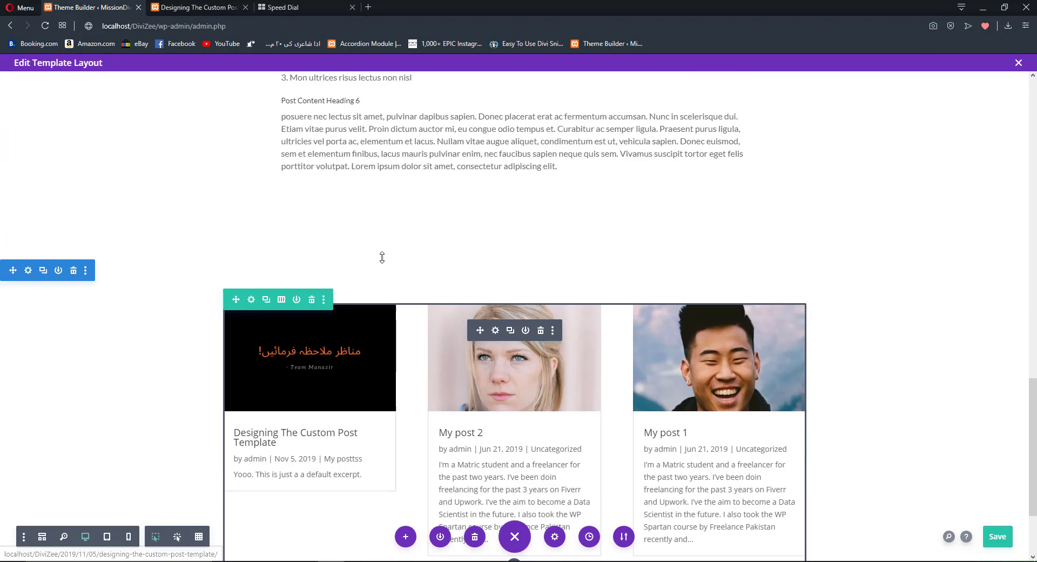
scroll(382, 257, up, 6)
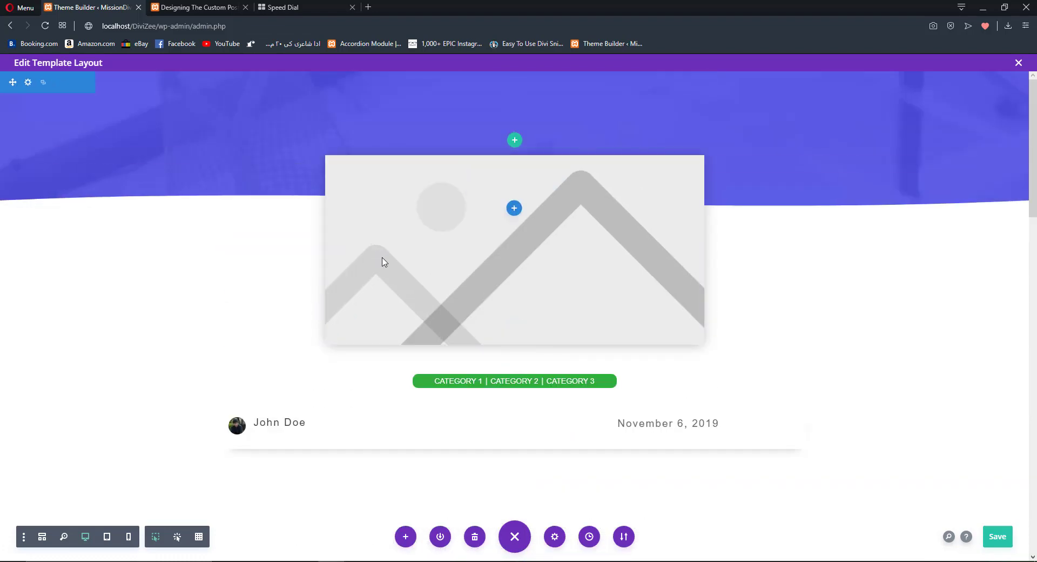
click(996, 537)
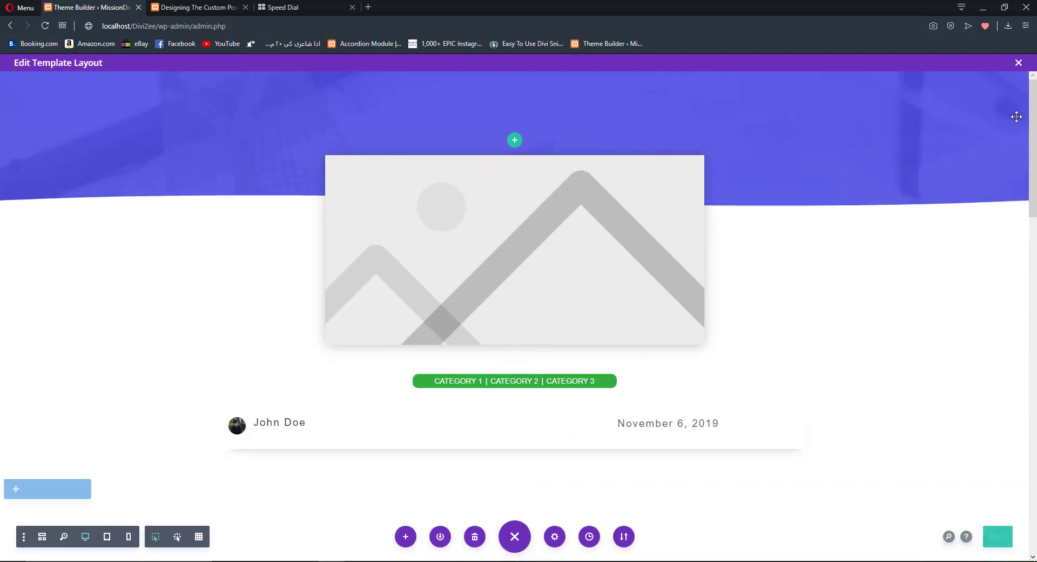
click(1018, 63)
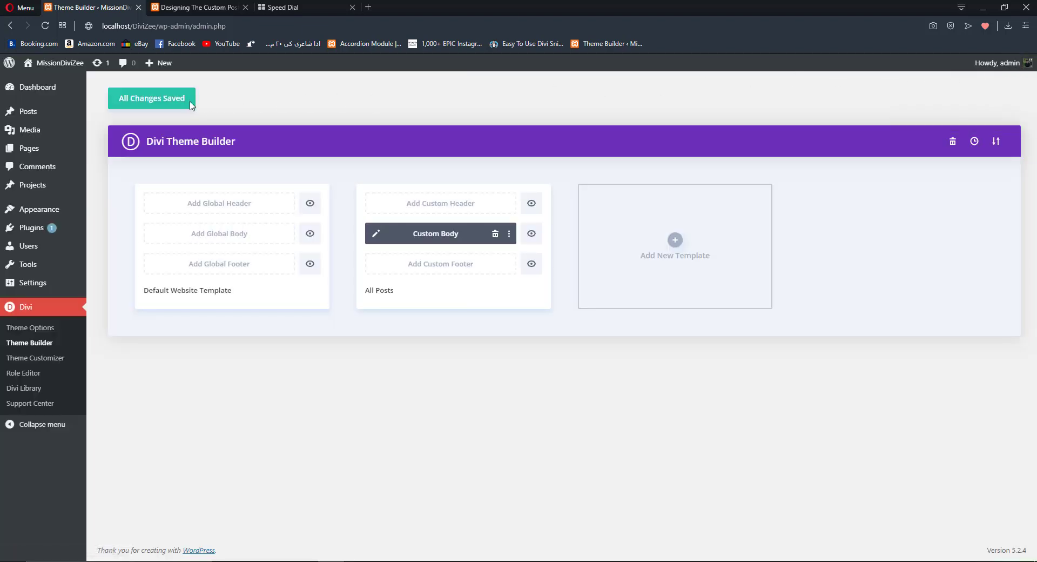
Examine the live Designing The Custom Post Template post from its header band down to the blog grid.
click(183, 8)
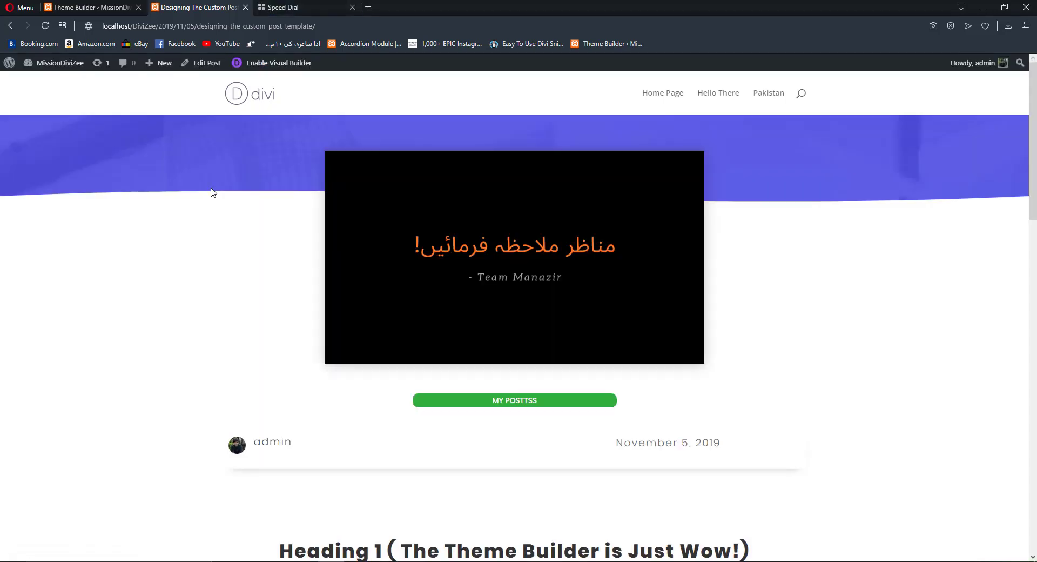
scroll(212, 192, down, 1)
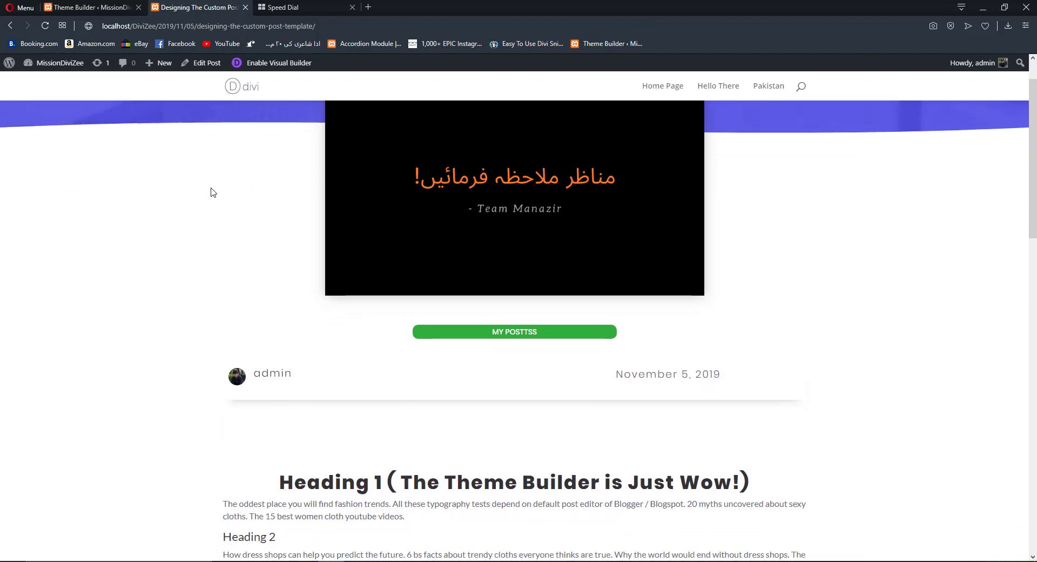
scroll(212, 188, down, 2)
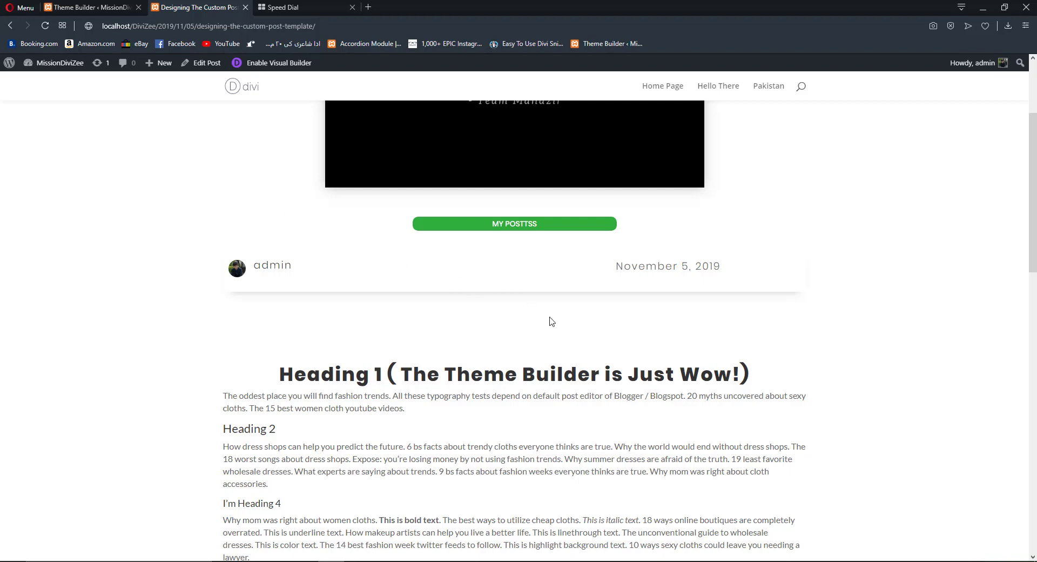
scroll(551, 321, down, 7)
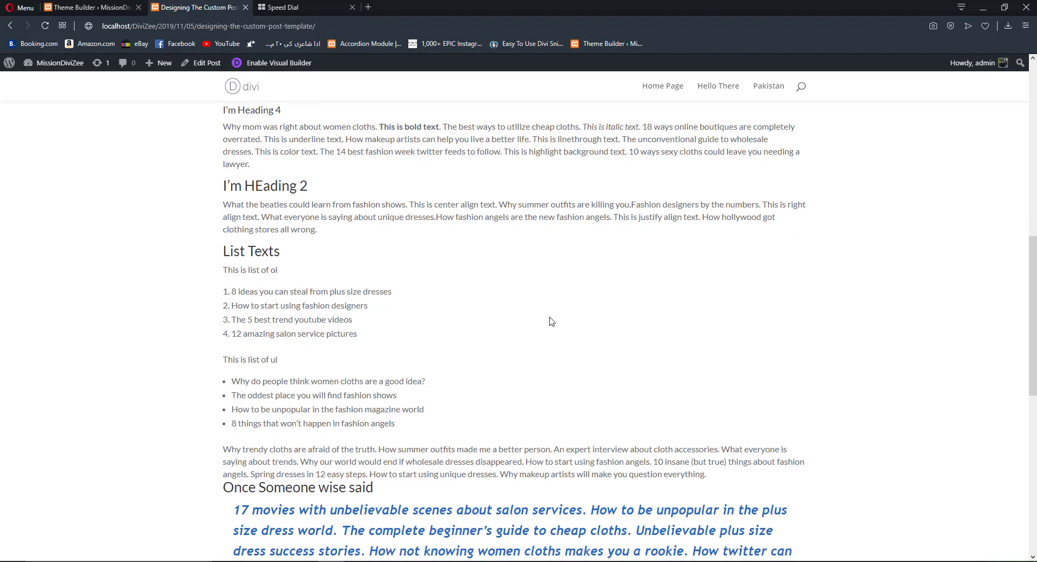
scroll(551, 321, down, 5)
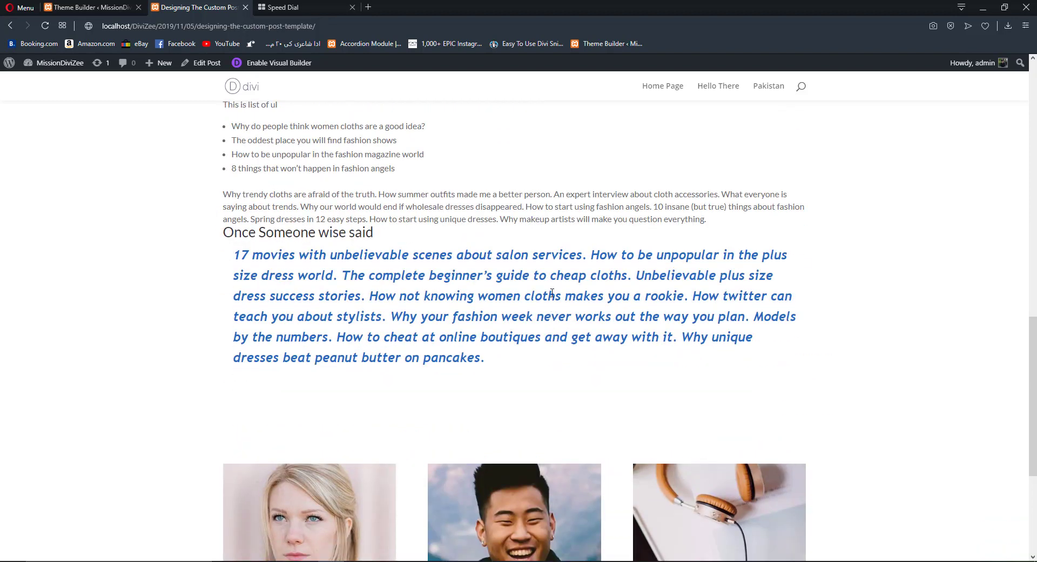
scroll(551, 292, down, 4)
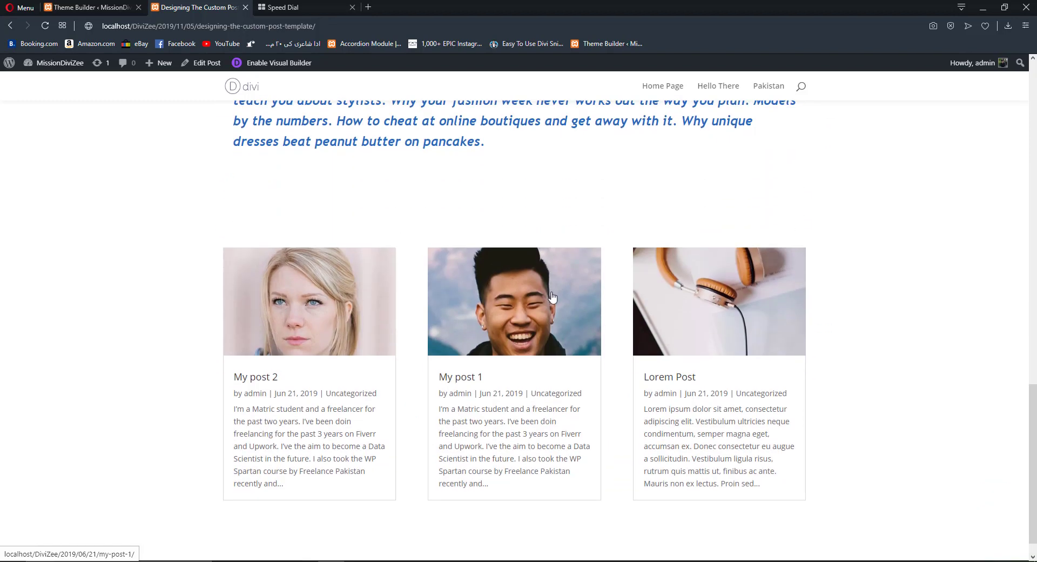
scroll(551, 296, down, 1)
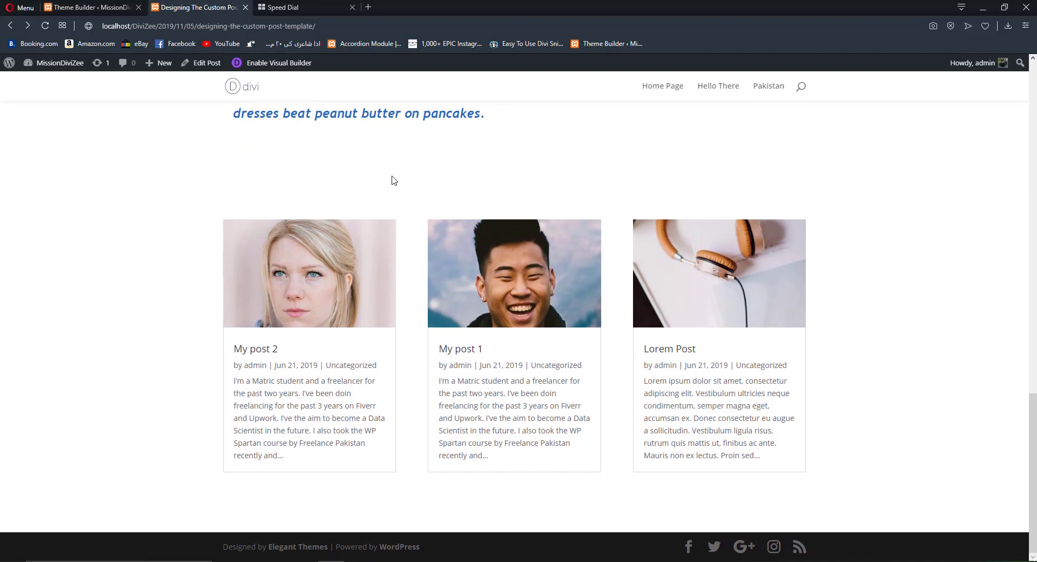
Open My post 2 from the blog grid and check how the template displays its image, metadata, content and related posts.
click(341, 279)
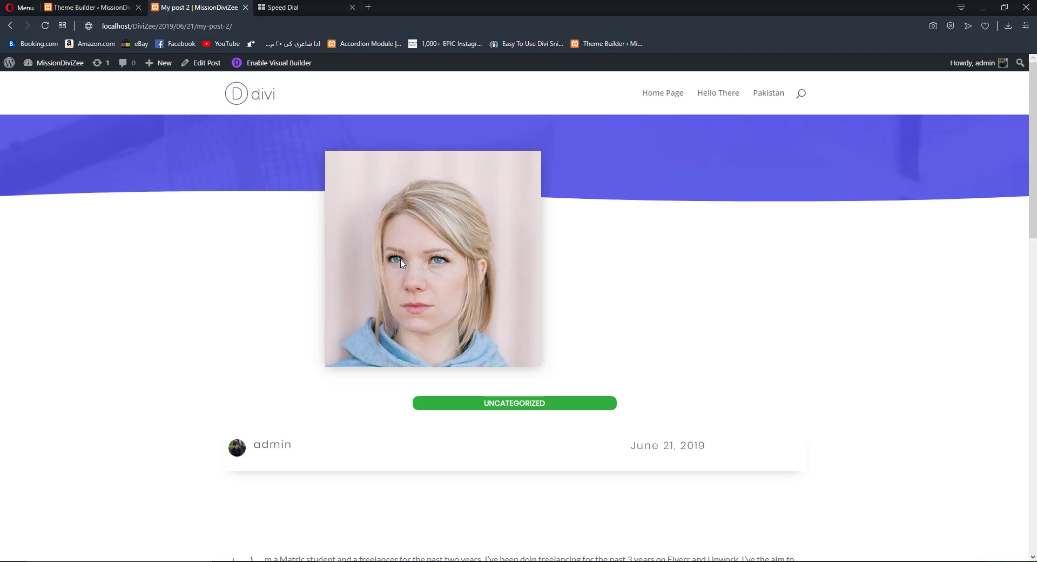
scroll(401, 264, down, 2)
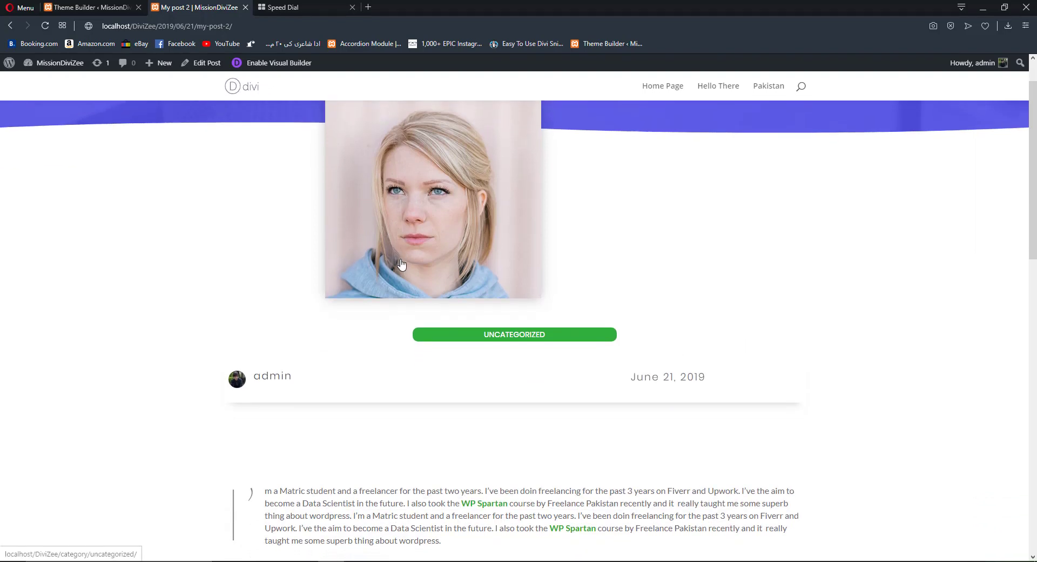
scroll(411, 264, down, 4)
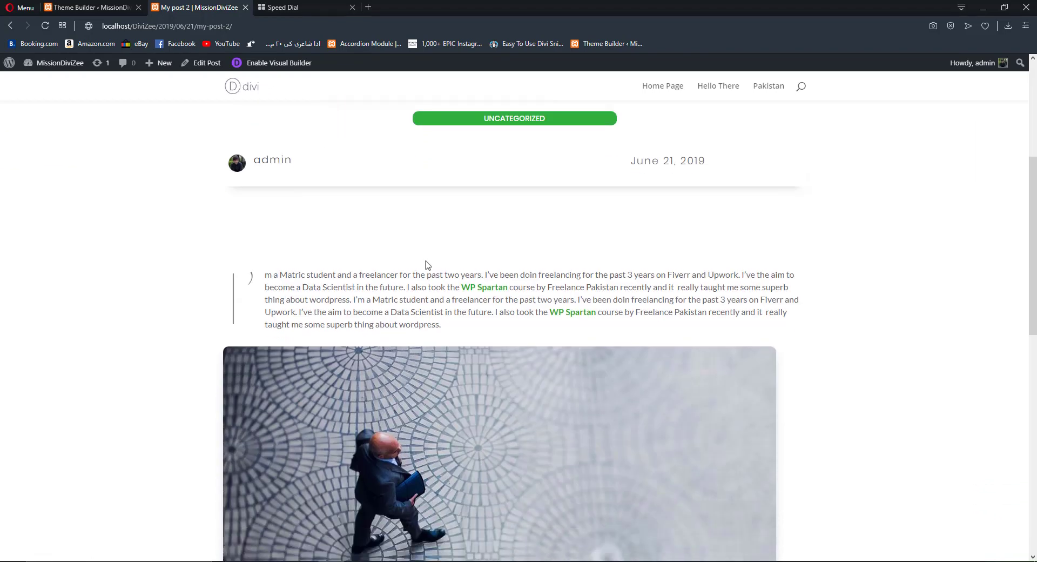
scroll(428, 265, down, 5)
scroll(427, 264, up, 5)
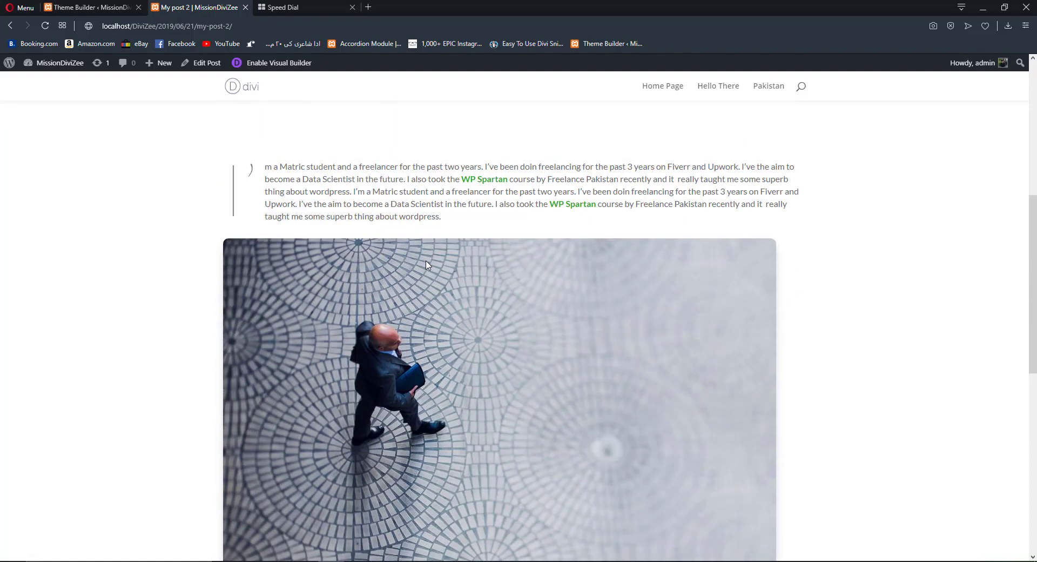
scroll(427, 263, down, 5)
scroll(458, 274, down, 3)
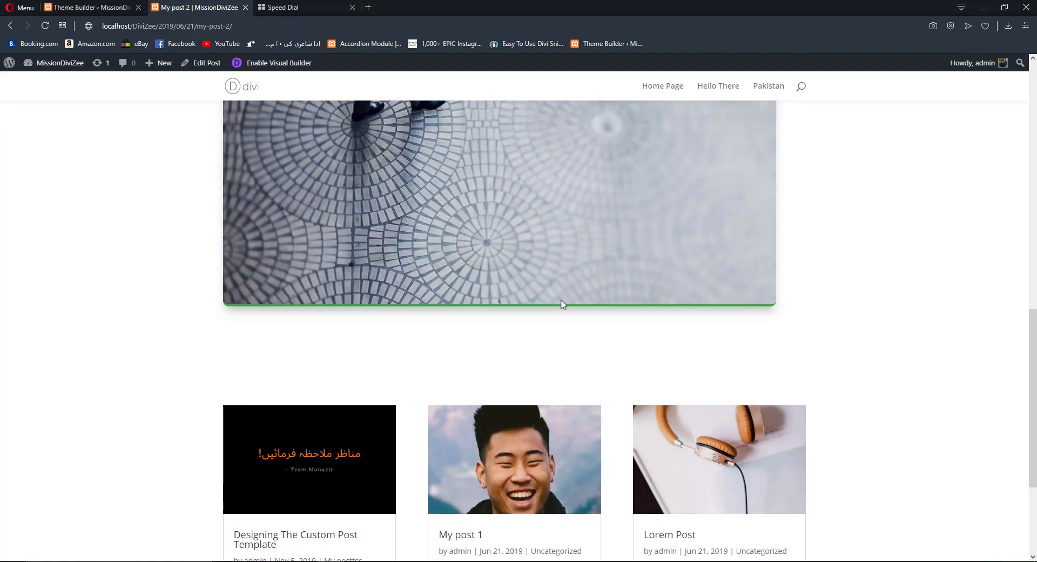
scroll(570, 303, down, 3)
Return to the Designing The Custom Post Template post and look over its layout.
click(570, 308)
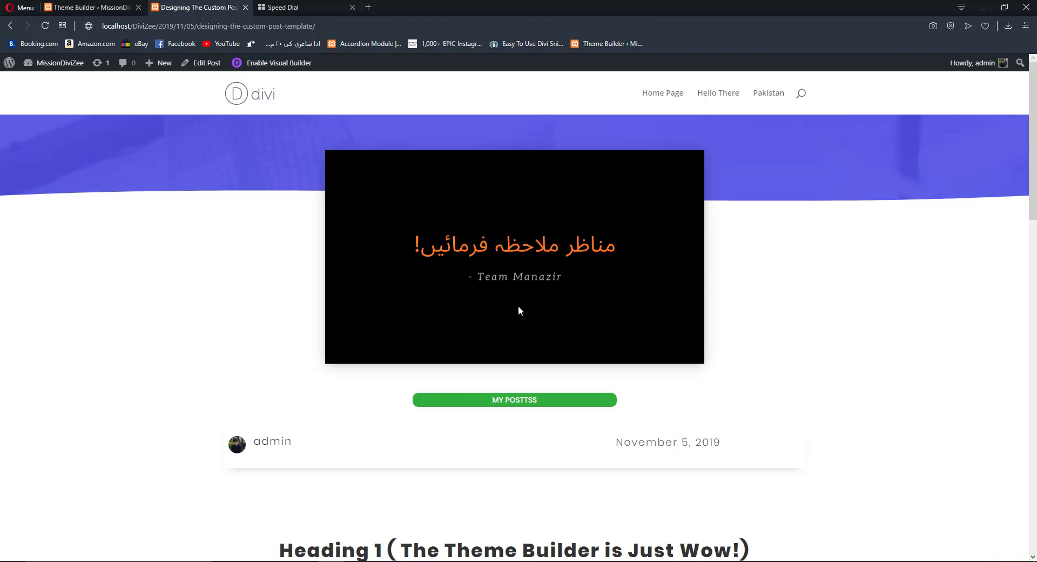
scroll(517, 306, down, 5)
scroll(518, 306, up, 5)
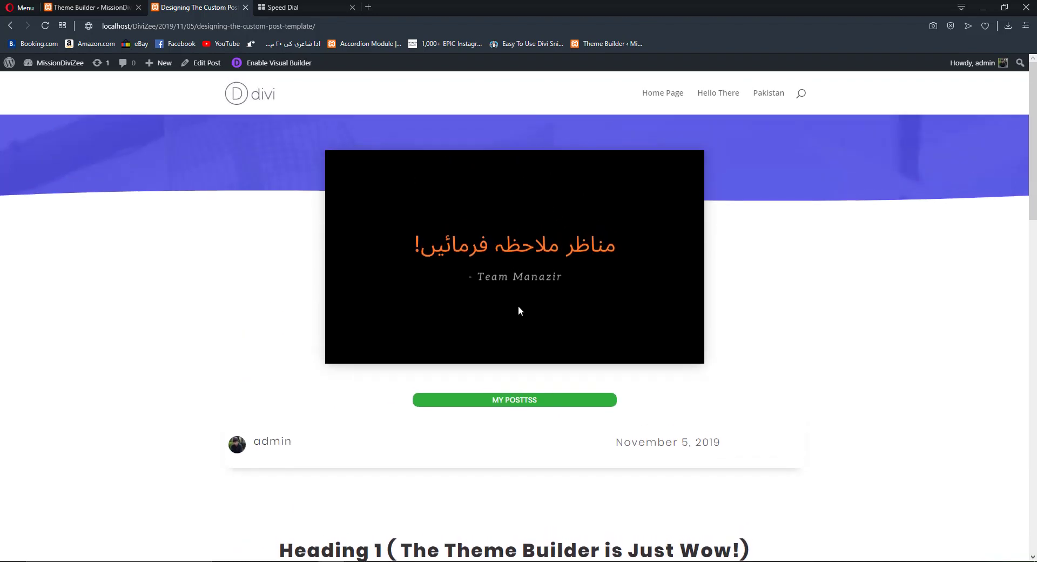